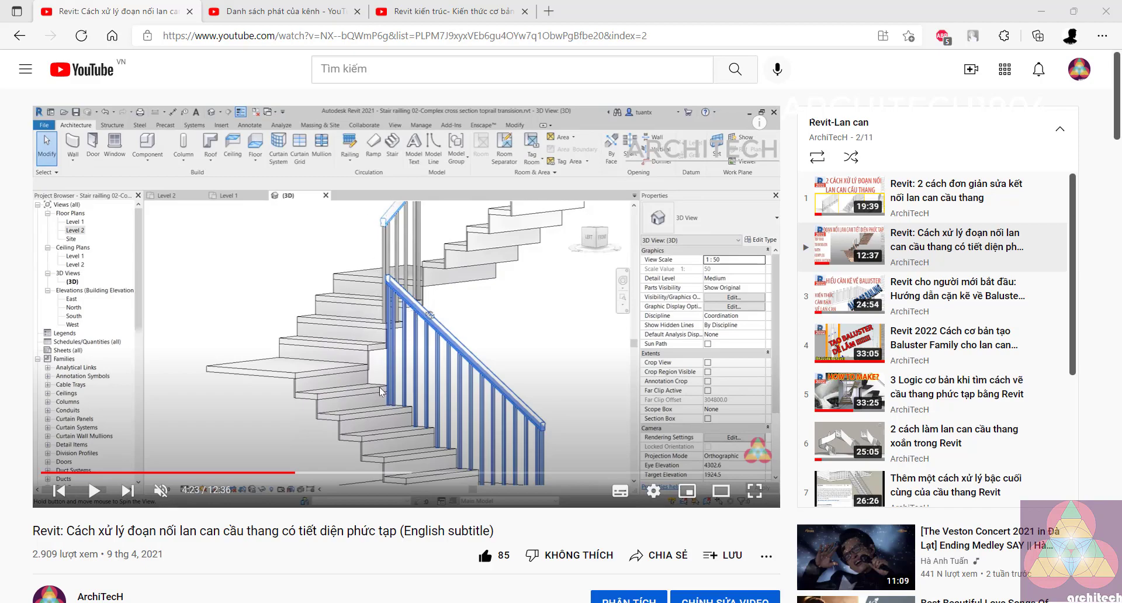
# Step: Scroll the YouTube Studio playlists list to find the Revit kiến trúc playlist
pyautogui.scroll(-4, 380, 387)
pyautogui.scroll(-3, 377, 389)
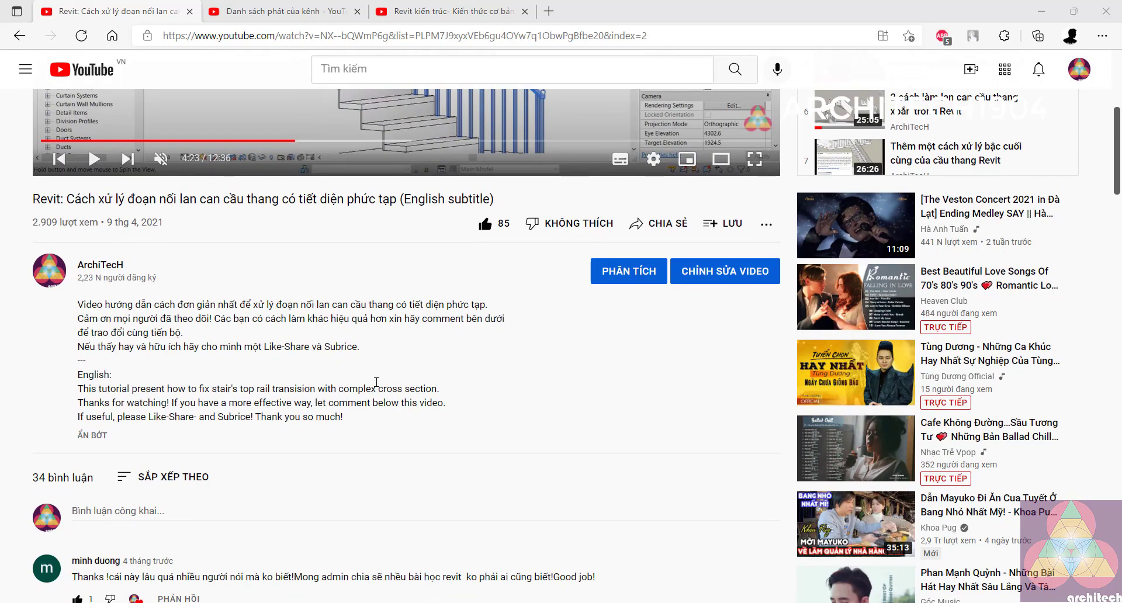
pyautogui.scroll(-3, 372, 392)
pyautogui.scroll(-2, 366, 393)
pyautogui.scroll(-2, 345, 397)
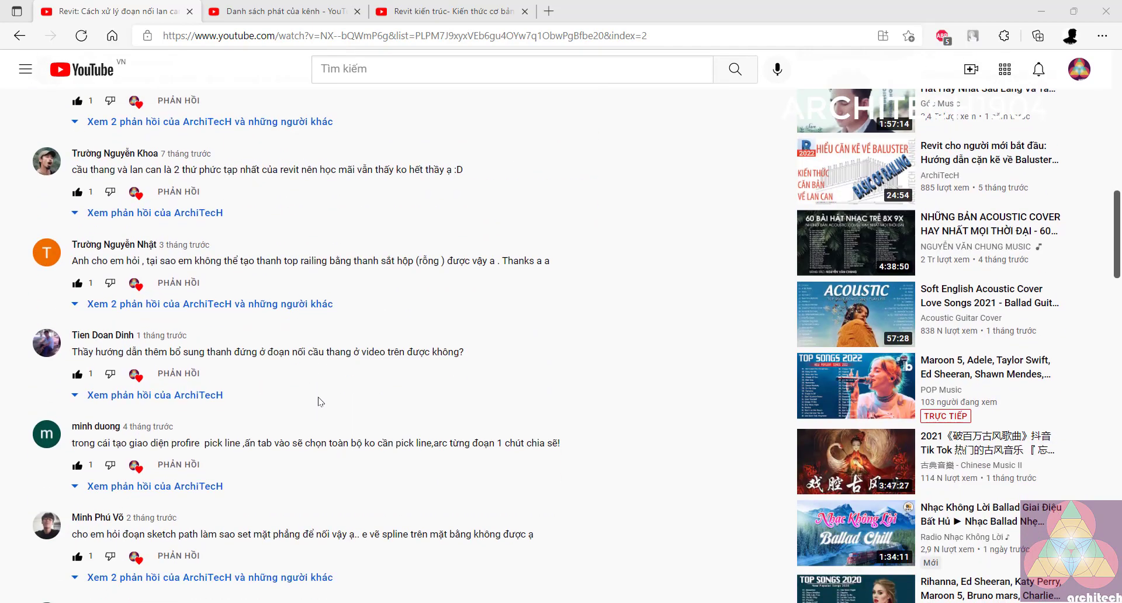
pyautogui.scroll(-2, 318, 400)
pyautogui.scroll(-3, 264, 390)
pyautogui.scroll(6, 292, 390)
pyautogui.scroll(2, 301, 393)
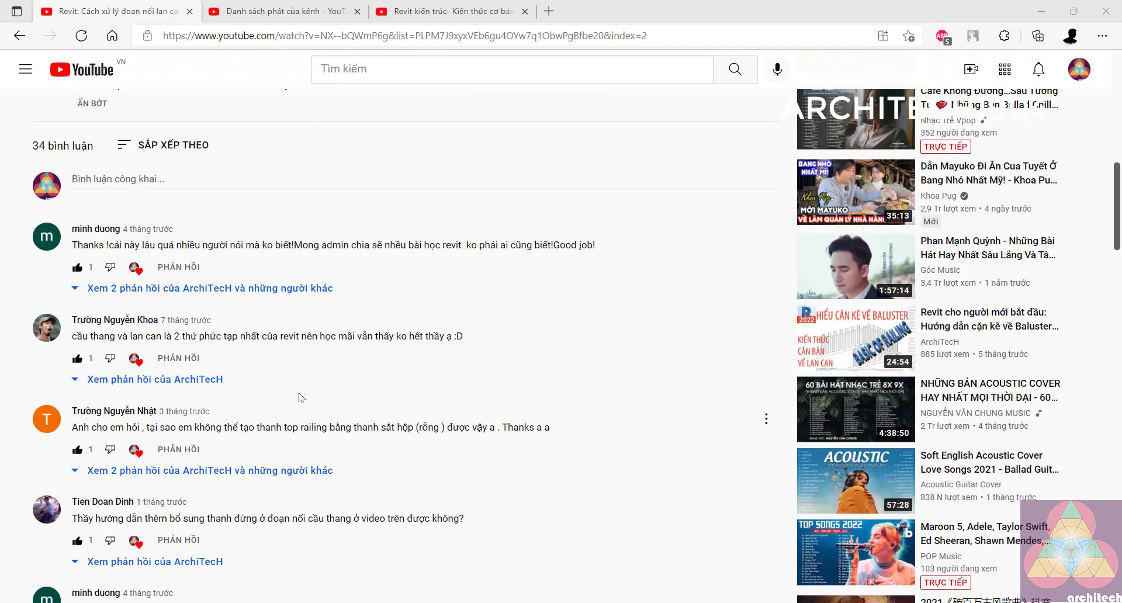
pyautogui.scroll(2, 285, 398)
pyautogui.scroll(5, 281, 397)
pyautogui.scroll(3, 266, 394)
pyautogui.scroll(-5, 266, 394)
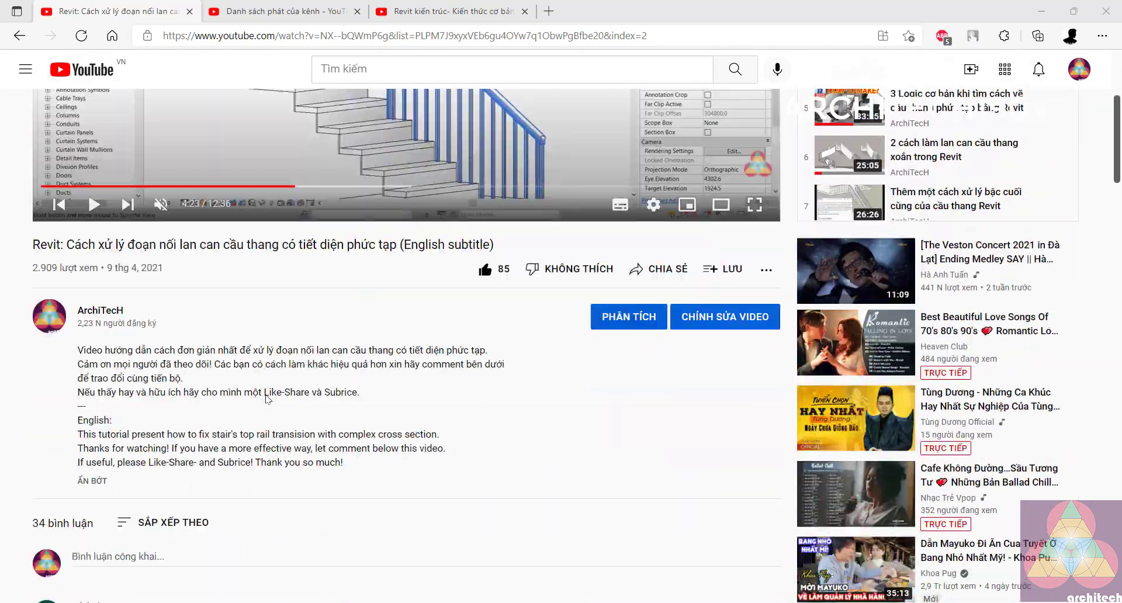
pyautogui.scroll(-1, 264, 394)
pyautogui.scroll(1, 77, 277)
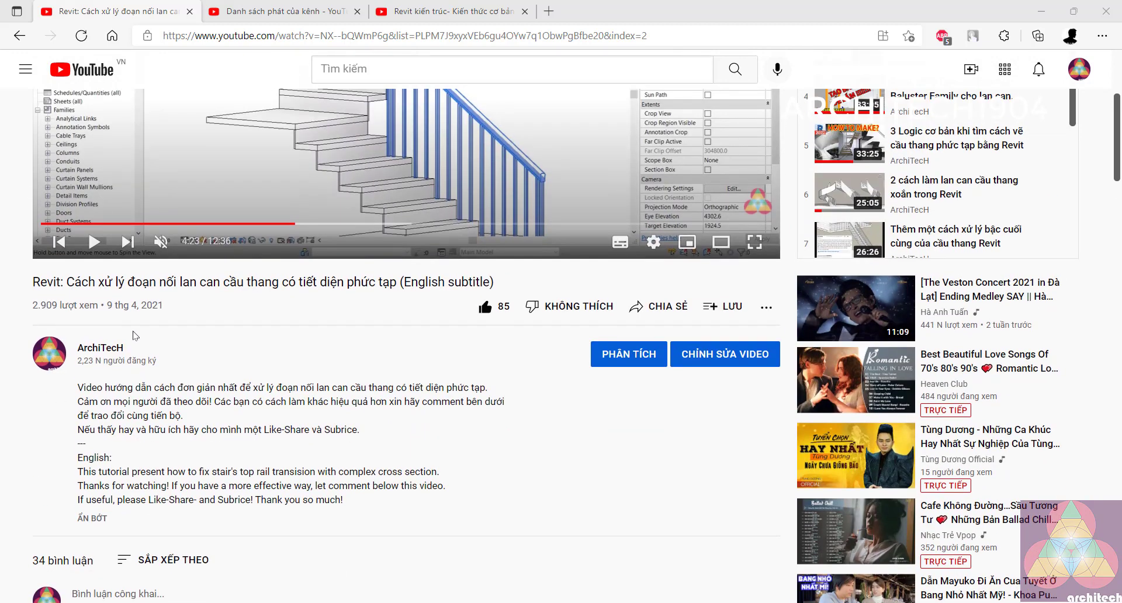
pyautogui.scroll(2, 183, 305)
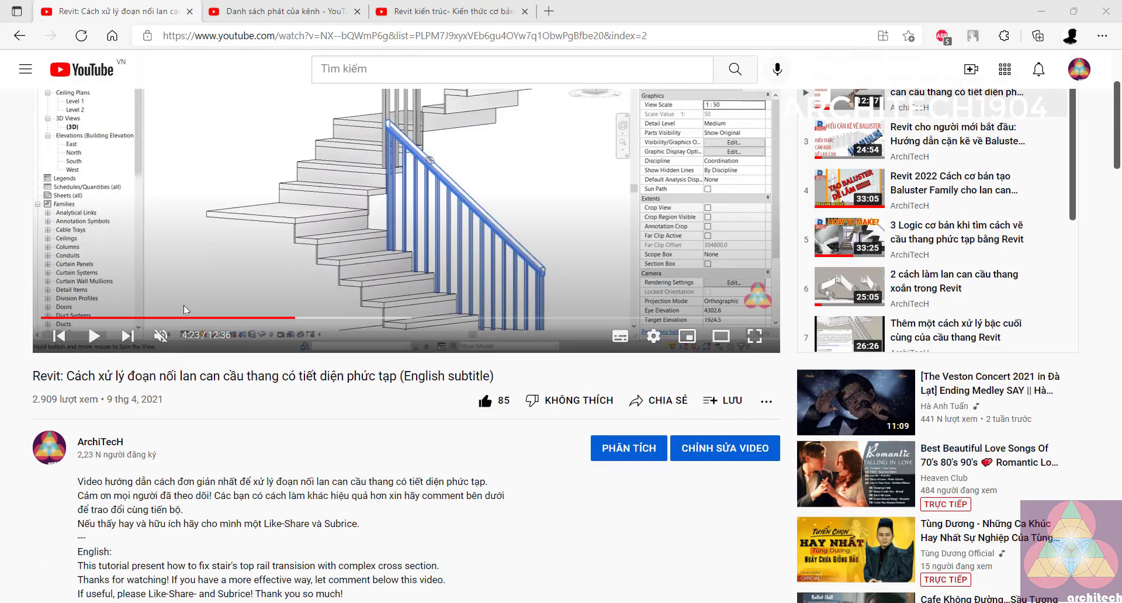
pyautogui.scroll(1, 299, 321)
pyautogui.scroll(-2, 251, 329)
pyautogui.scroll(-1, 248, 330)
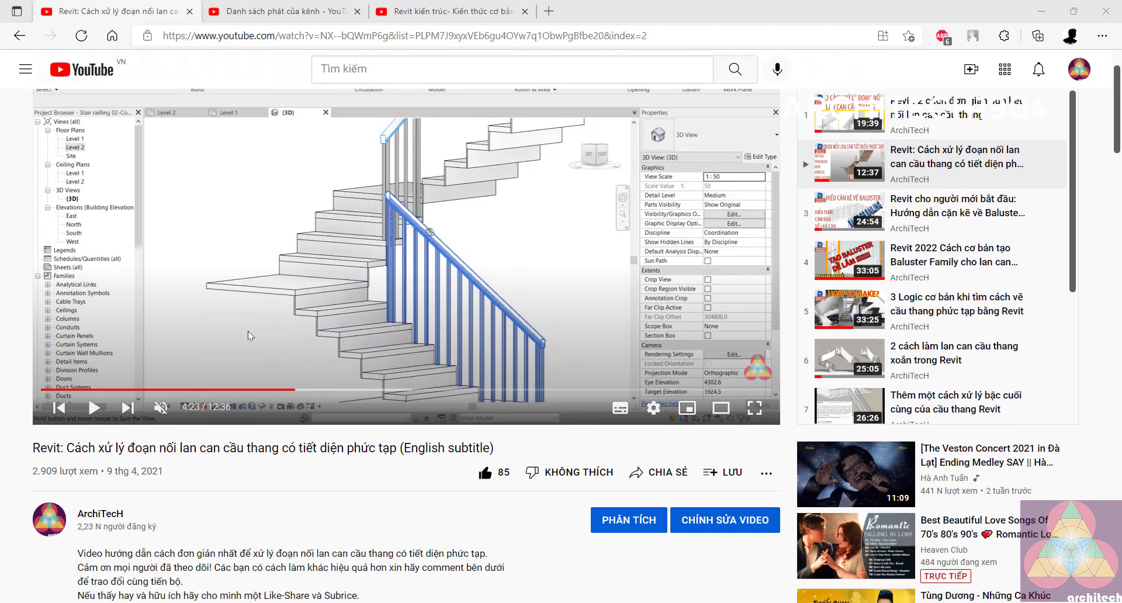
pyautogui.scroll(-1, 248, 331)
pyautogui.scroll(-1, 249, 339)
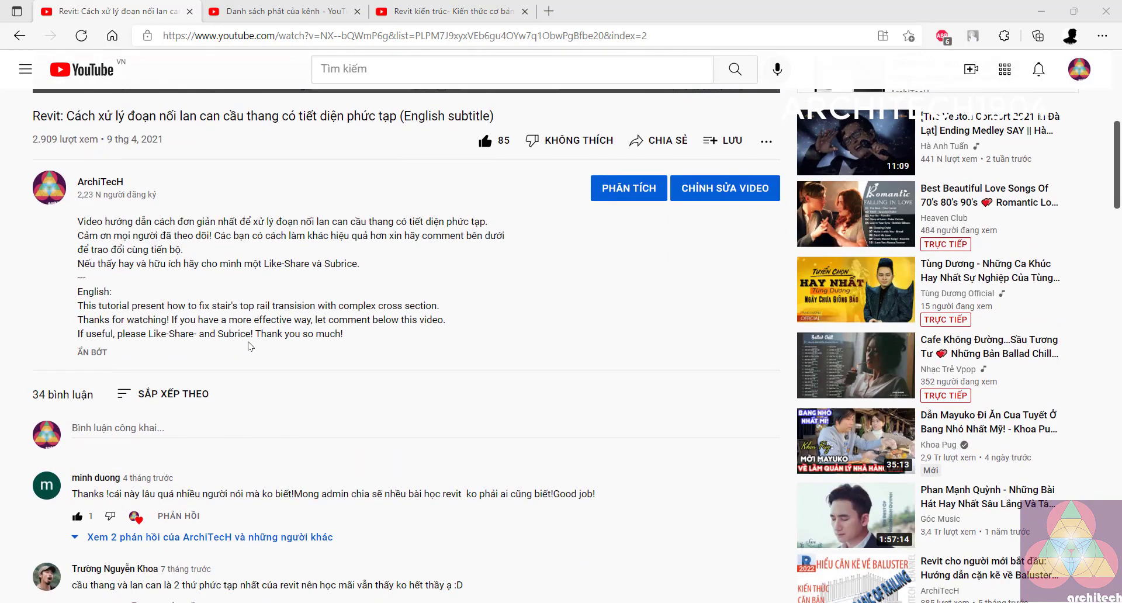
pyautogui.scroll(1, 250, 347)
pyautogui.scroll(3, 246, 345)
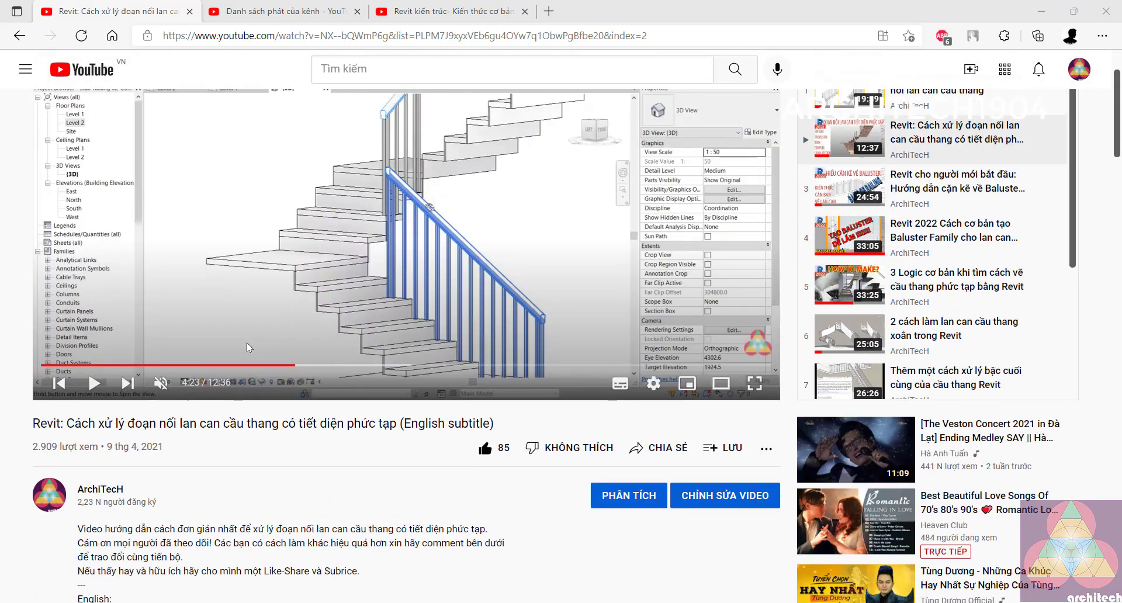
pyautogui.scroll(1, 181, 359)
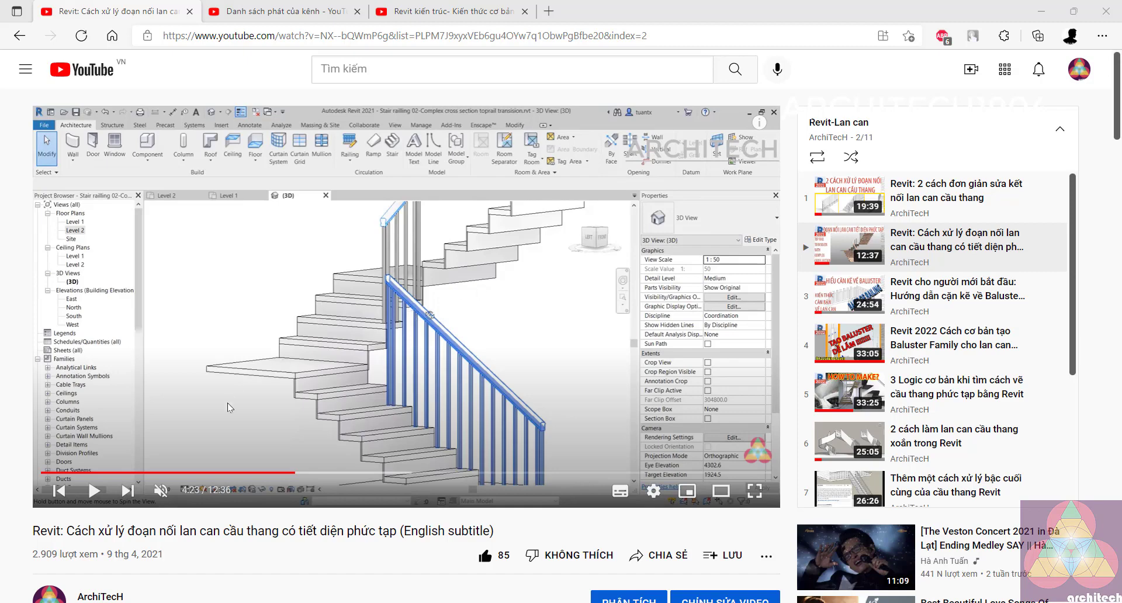
pyautogui.scroll(-2, 201, 428)
pyautogui.scroll(-2, 201, 428)
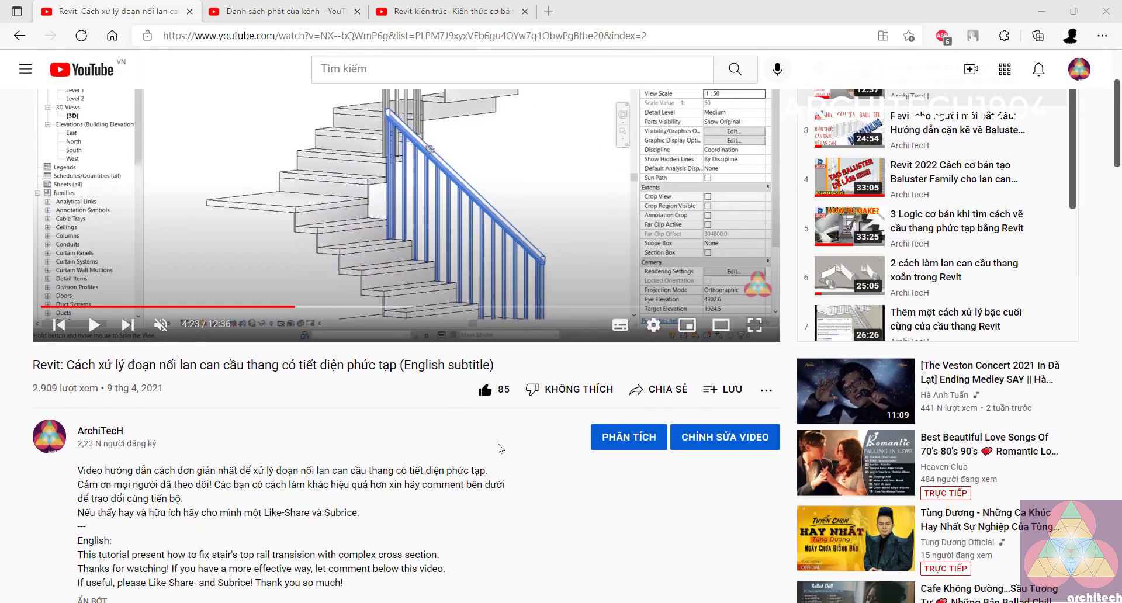
pyautogui.scroll(-4, 192, 447)
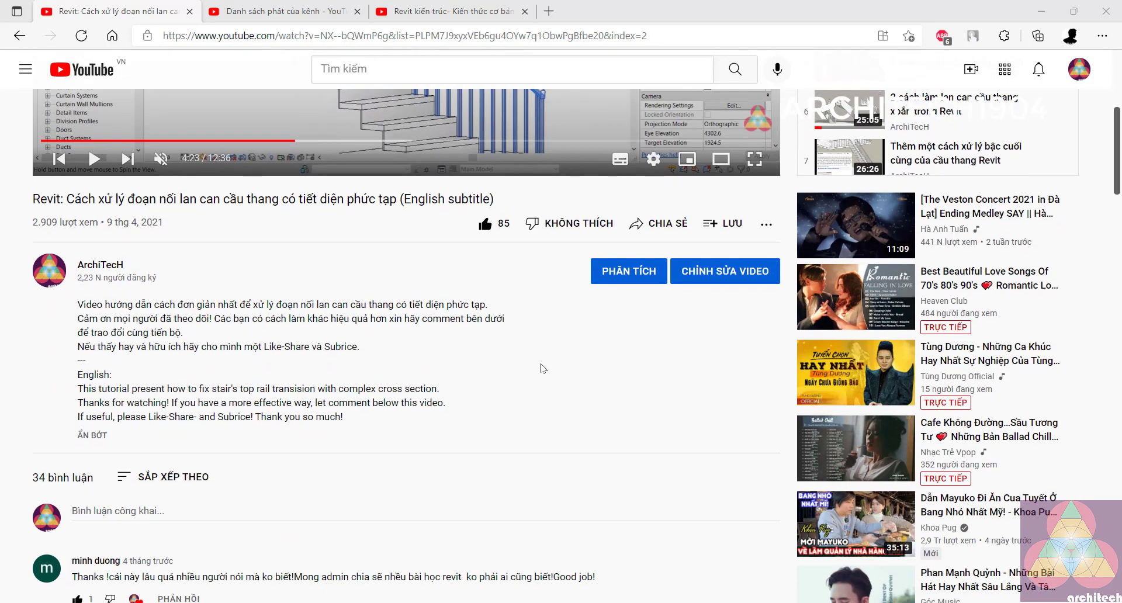
pyautogui.scroll(3, 374, 356)
pyautogui.scroll(1, 367, 328)
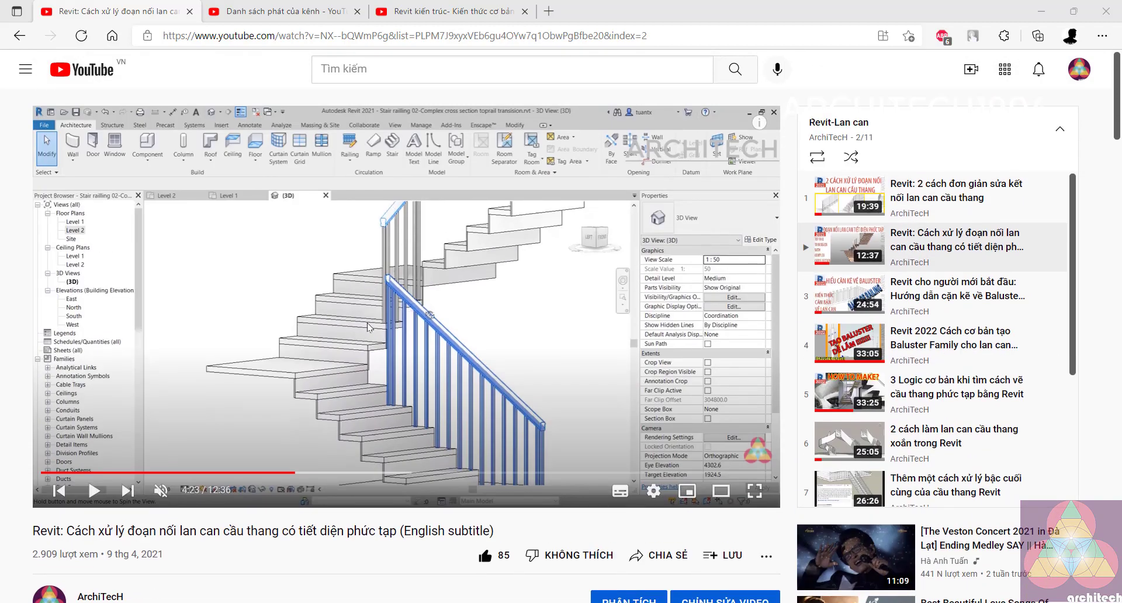
pyautogui.scroll(-4, 336, 412)
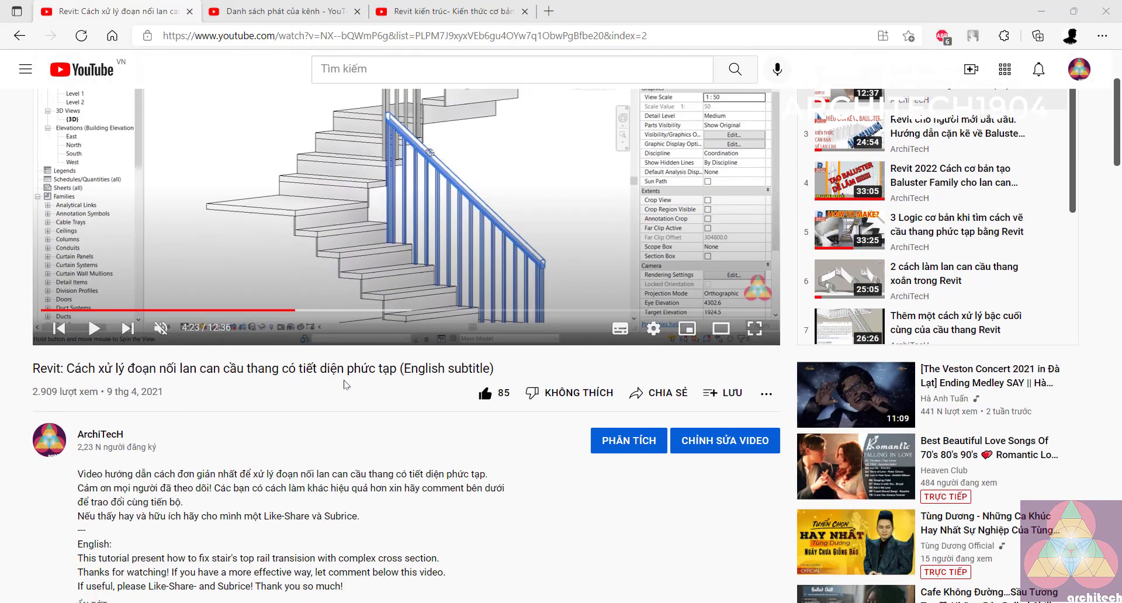
pyautogui.scroll(4, 373, 234)
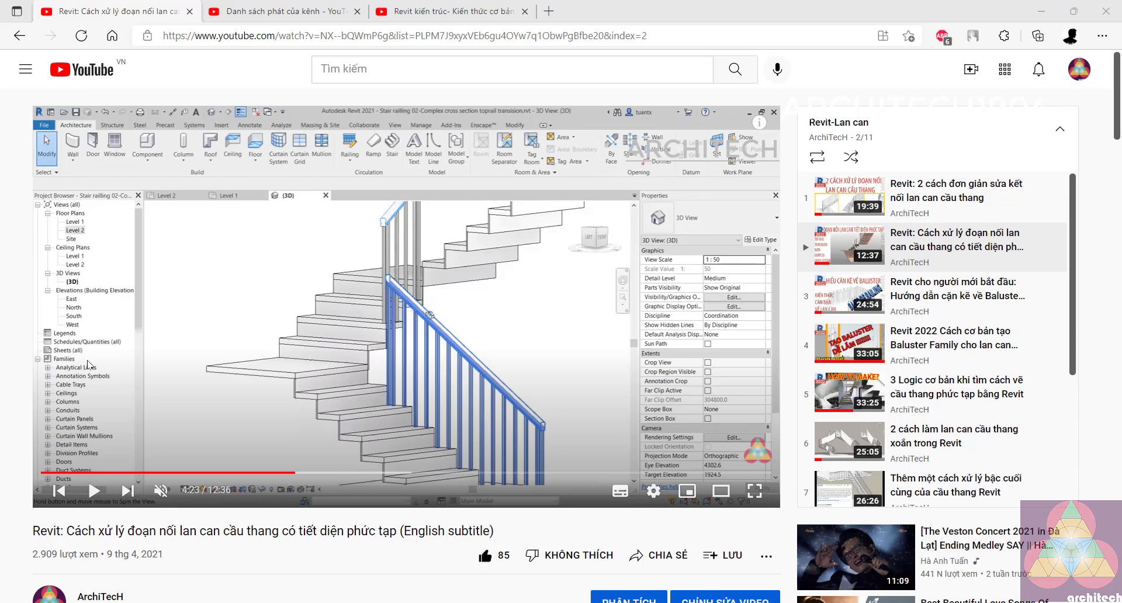
pyautogui.scroll(-2, 22, 352)
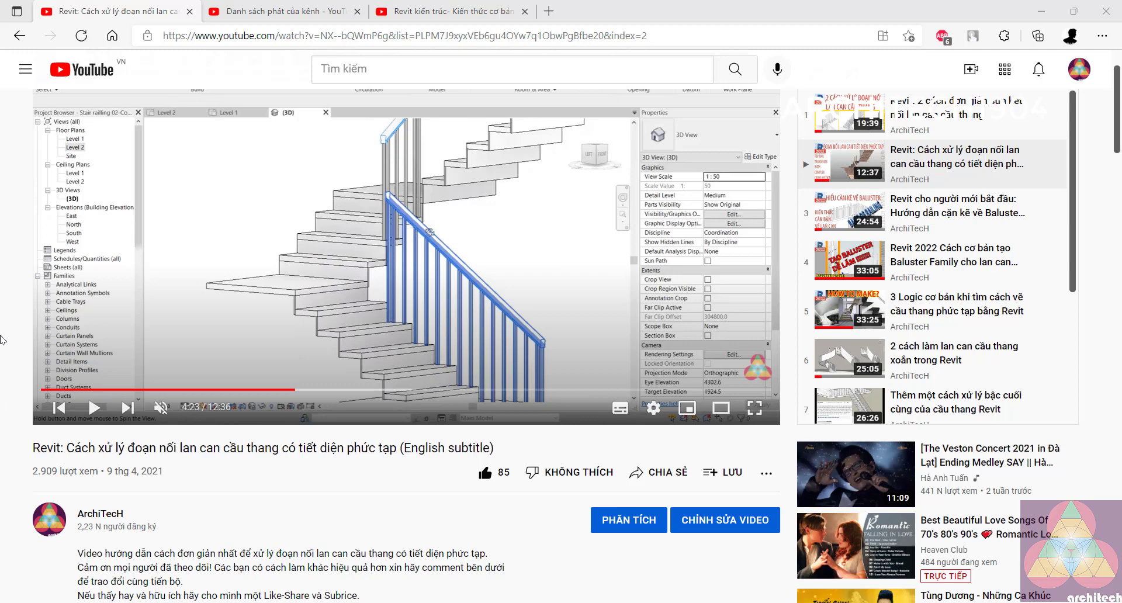
# Step: Open the 'Revit kiến trúc- Kiến thức cơ bản khi triển khai hồ sơ thiết kế' playlist in a new tab and browse its 16 videos
pyautogui.click(423, 17)
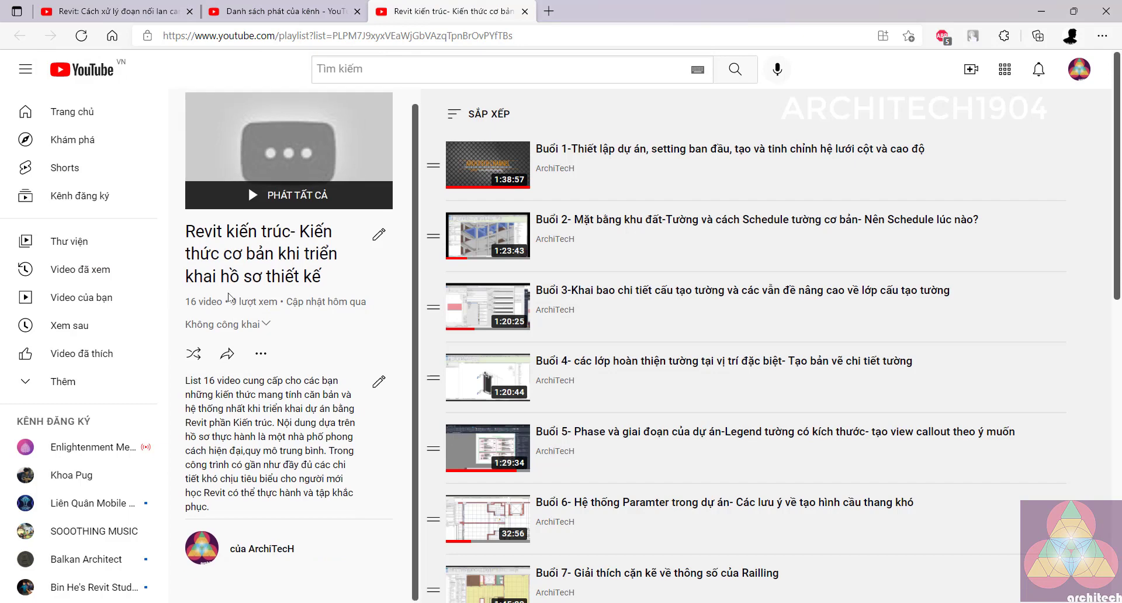
pyautogui.scroll(-3, 369, 320)
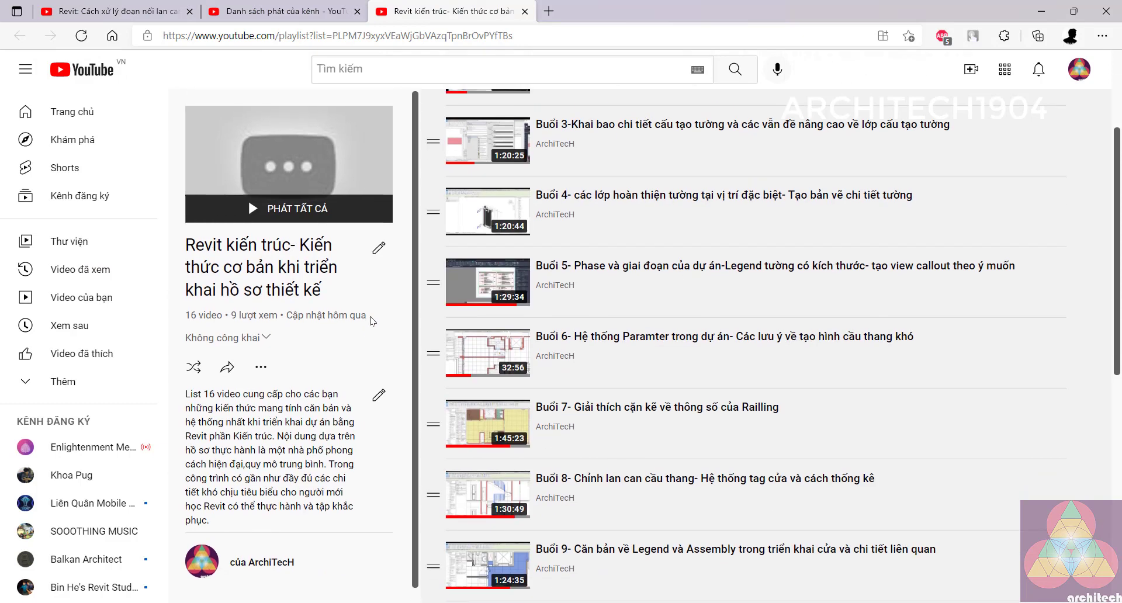
pyautogui.scroll(3, 448, 331)
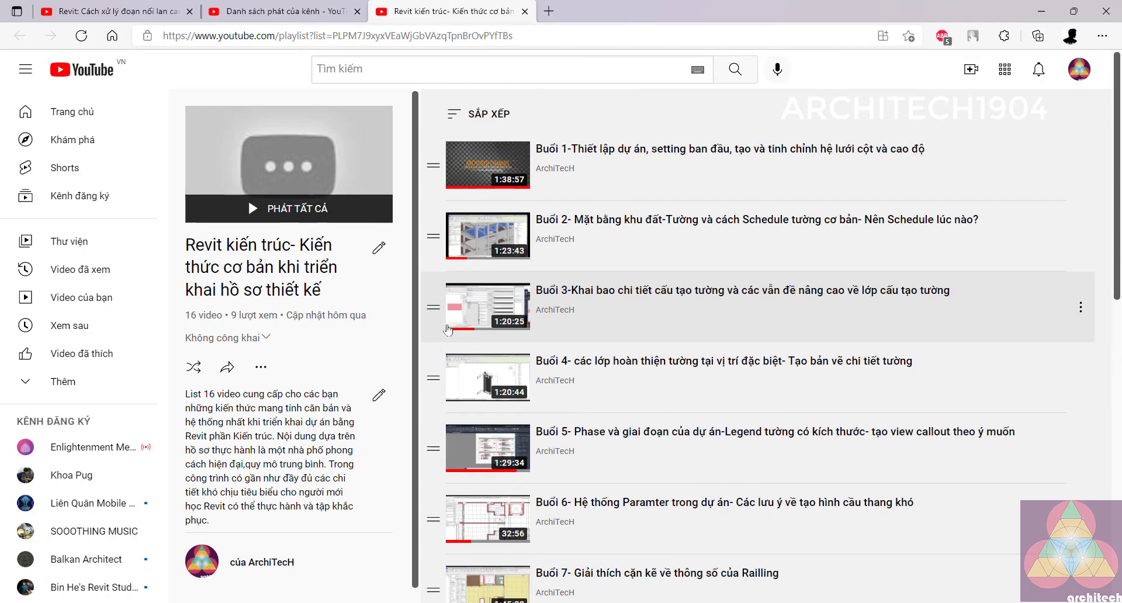
pyautogui.scroll(-3, 448, 331)
pyautogui.scroll(-8, 452, 371)
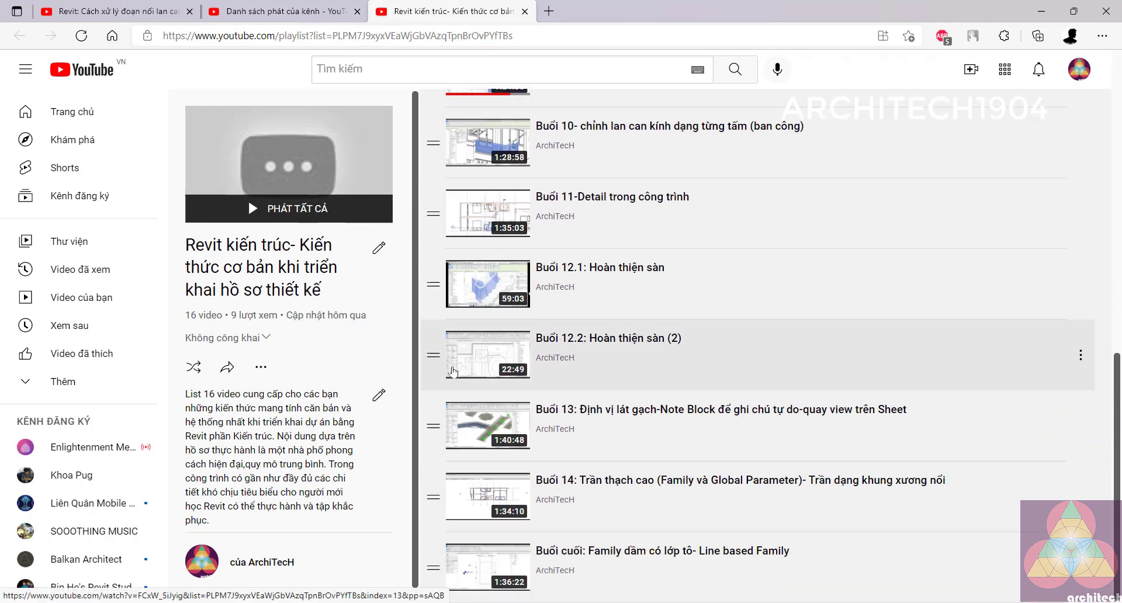
pyautogui.scroll(1, 453, 371)
pyautogui.scroll(9, 549, 228)
pyautogui.scroll(-7, 549, 228)
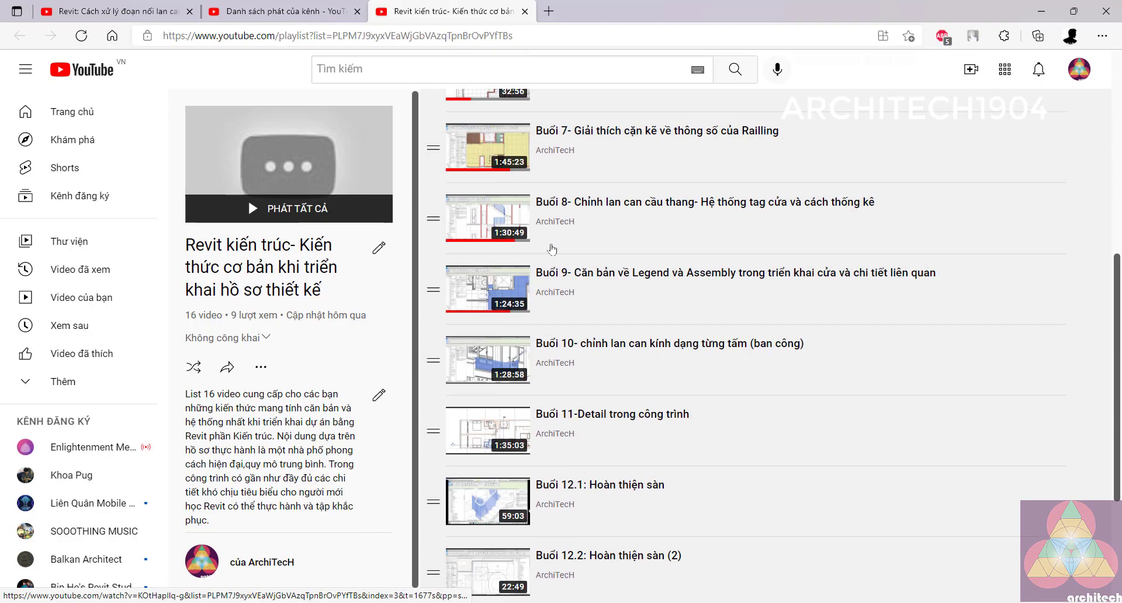
pyautogui.scroll(-3, 550, 234)
pyautogui.scroll(4, 519, 298)
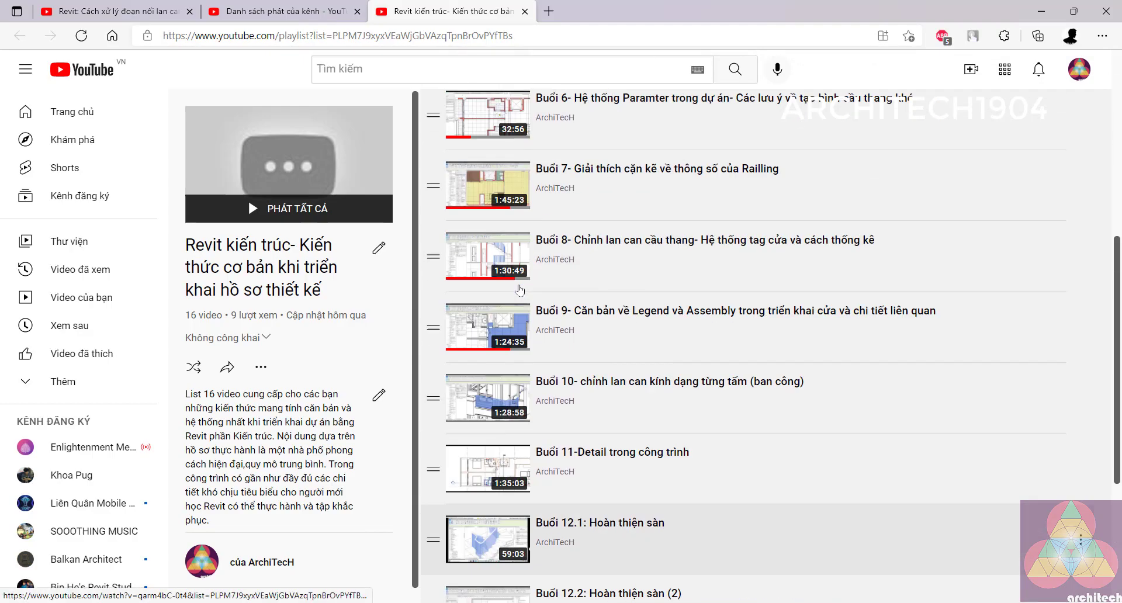
pyautogui.scroll(6, 519, 298)
pyautogui.scroll(-10, 521, 268)
pyautogui.scroll(6, 521, 269)
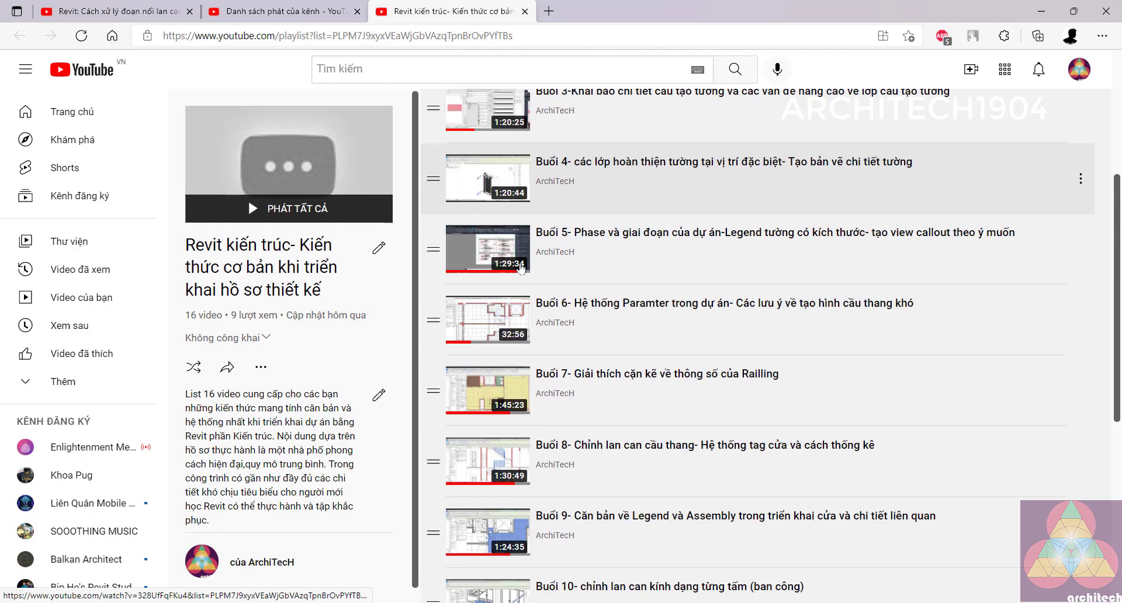
pyautogui.scroll(4, 521, 268)
pyautogui.scroll(-5, 593, 276)
pyautogui.scroll(-3, 593, 276)
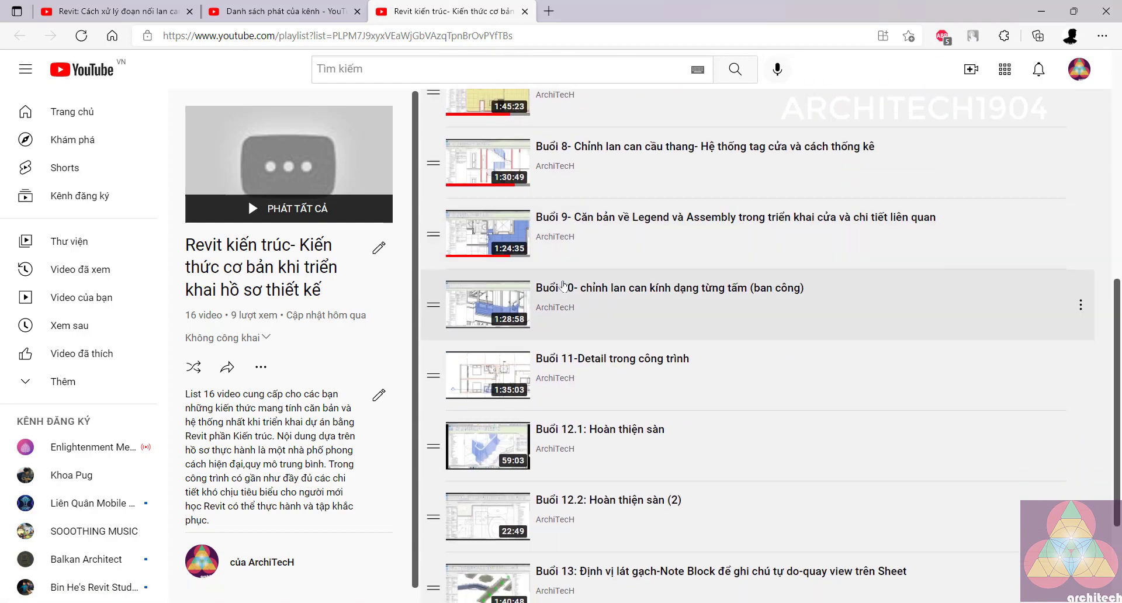
pyautogui.scroll(-3, 532, 292)
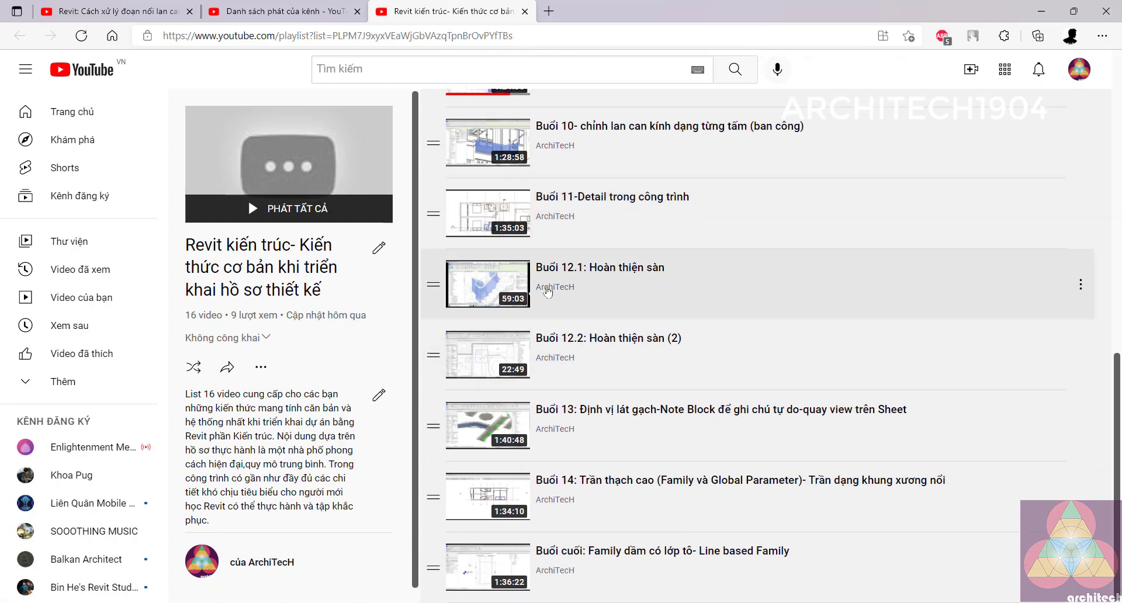
pyautogui.scroll(2, 467, 301)
pyautogui.scroll(9, 491, 286)
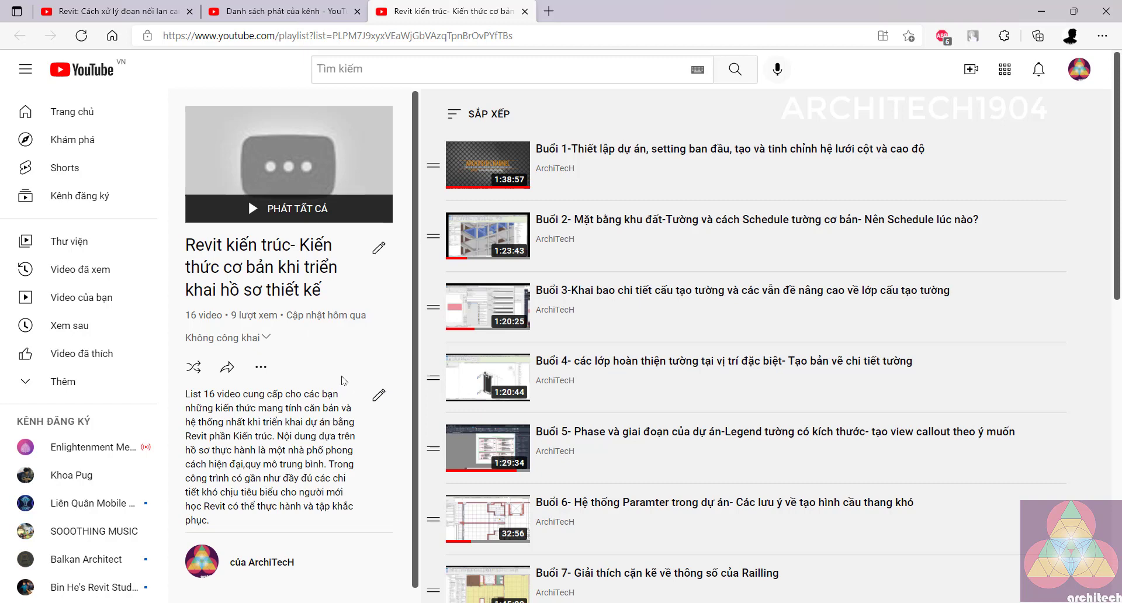
pyautogui.moveTo(522, 320)
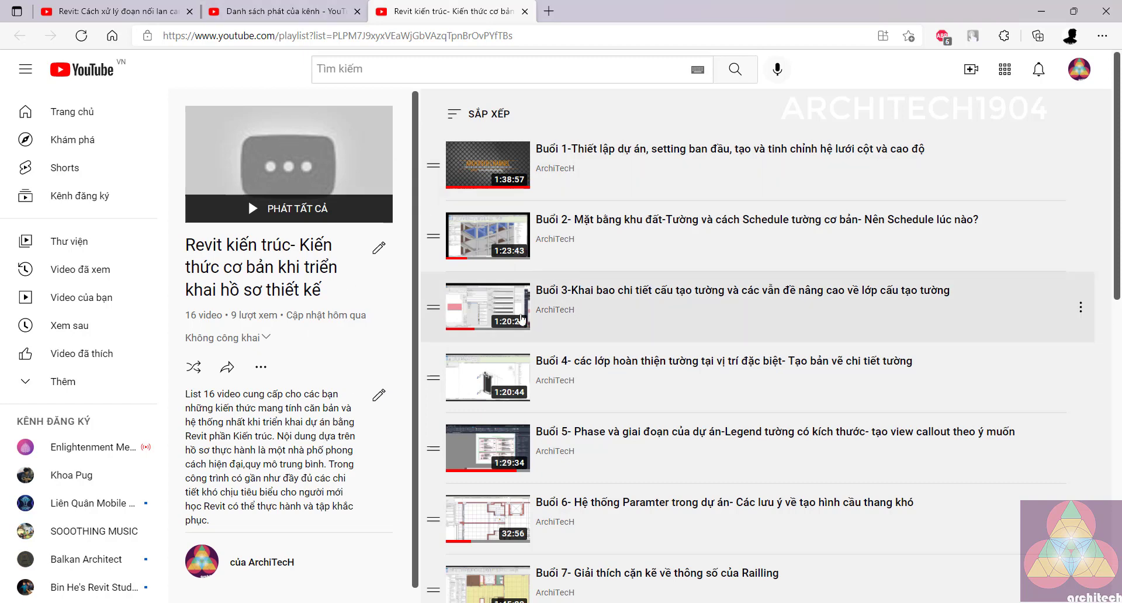
pyautogui.scroll(-3, 522, 319)
pyautogui.scroll(-3, 532, 319)
pyautogui.scroll(-3, 544, 320)
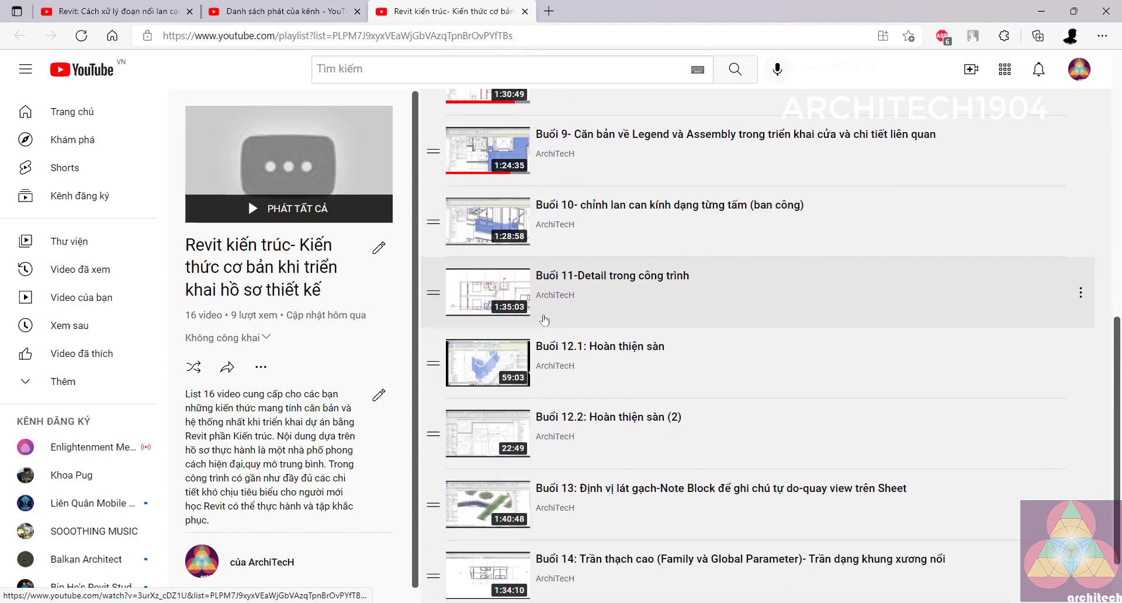
pyautogui.scroll(-1, 558, 374)
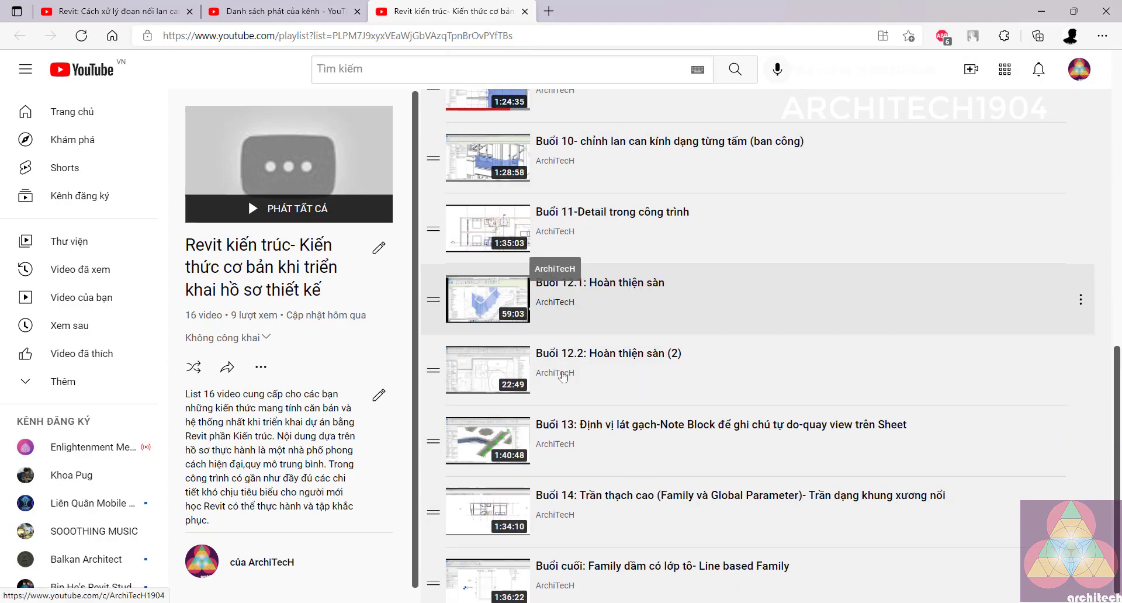
pyautogui.scroll(6, 552, 371)
pyautogui.scroll(3, 541, 365)
pyautogui.scroll(1, 529, 360)
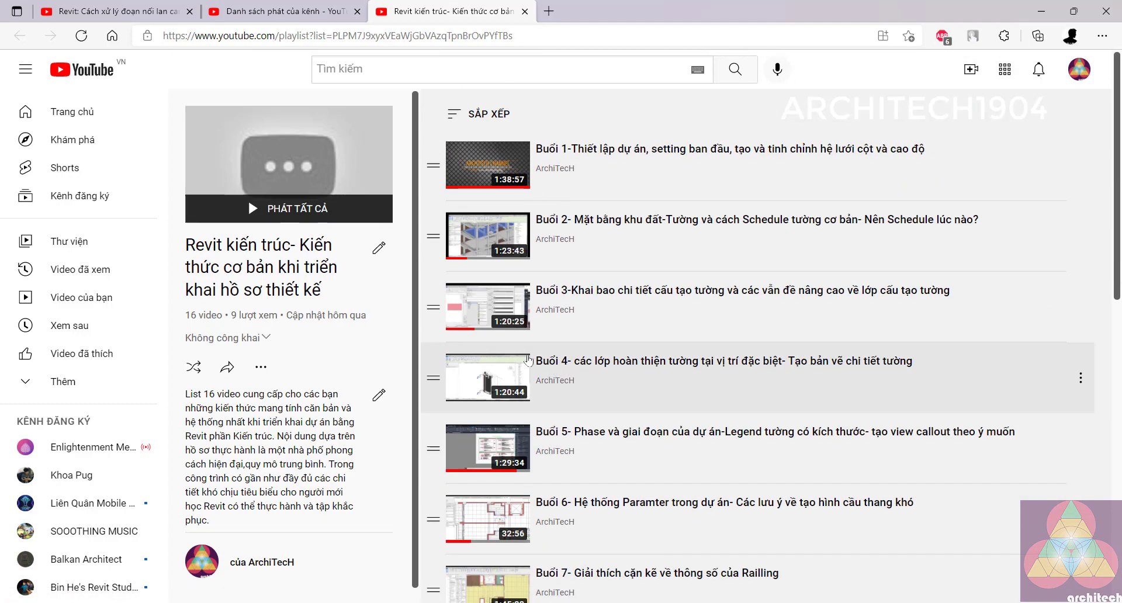
pyautogui.scroll(-1, 292, 234)
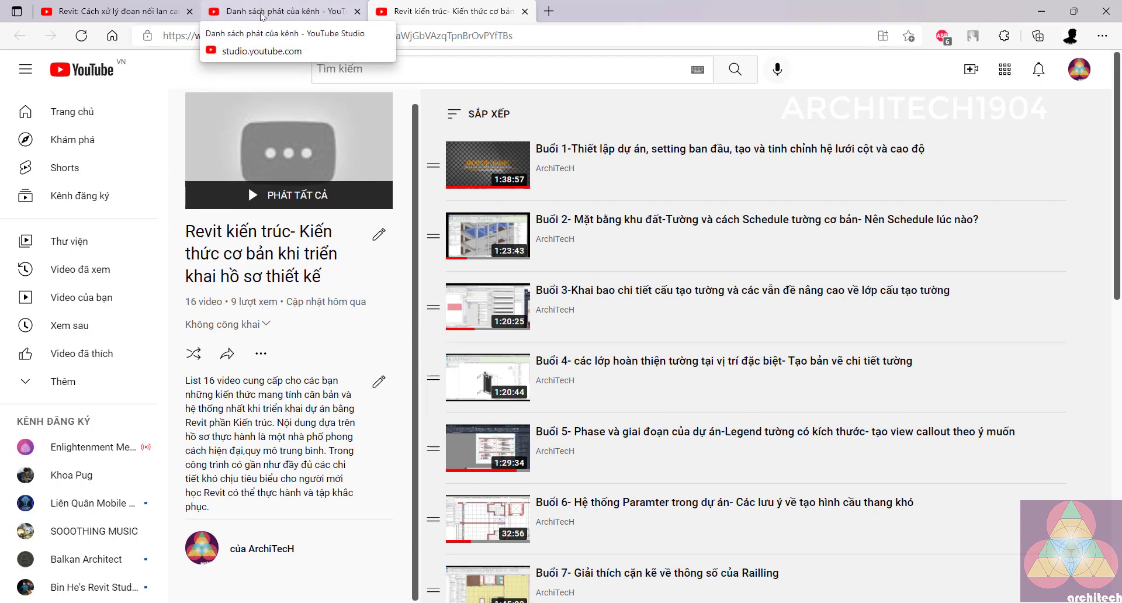
# Step: Close the YouTube Studio channel-playlists tab and go back to the Revit kiến trúc playlist tab
pyautogui.click(122, 16)
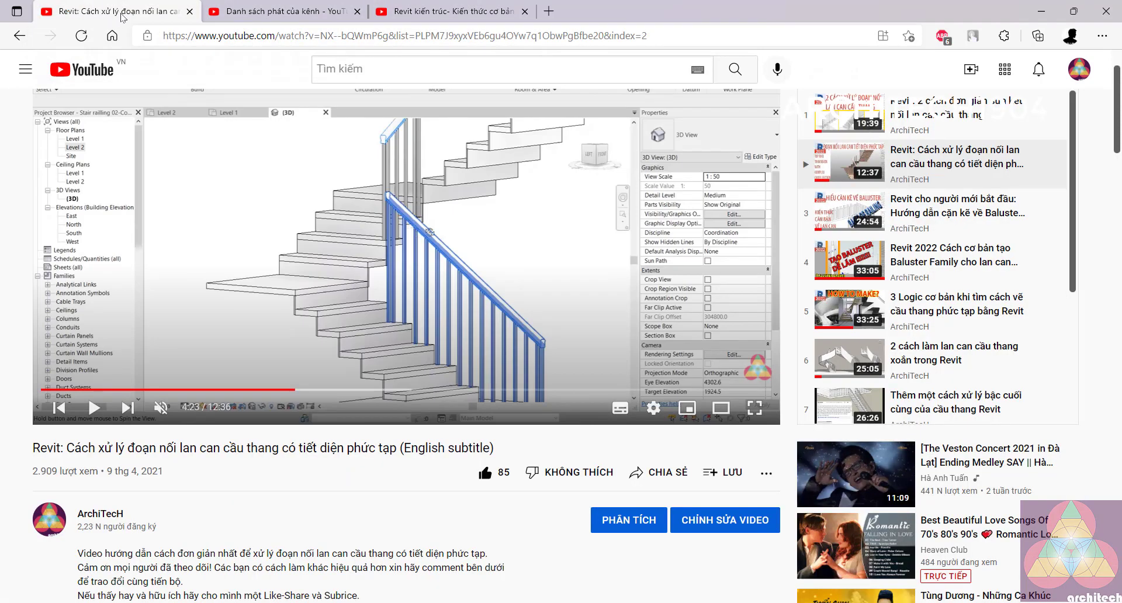
pyautogui.click(357, 11)
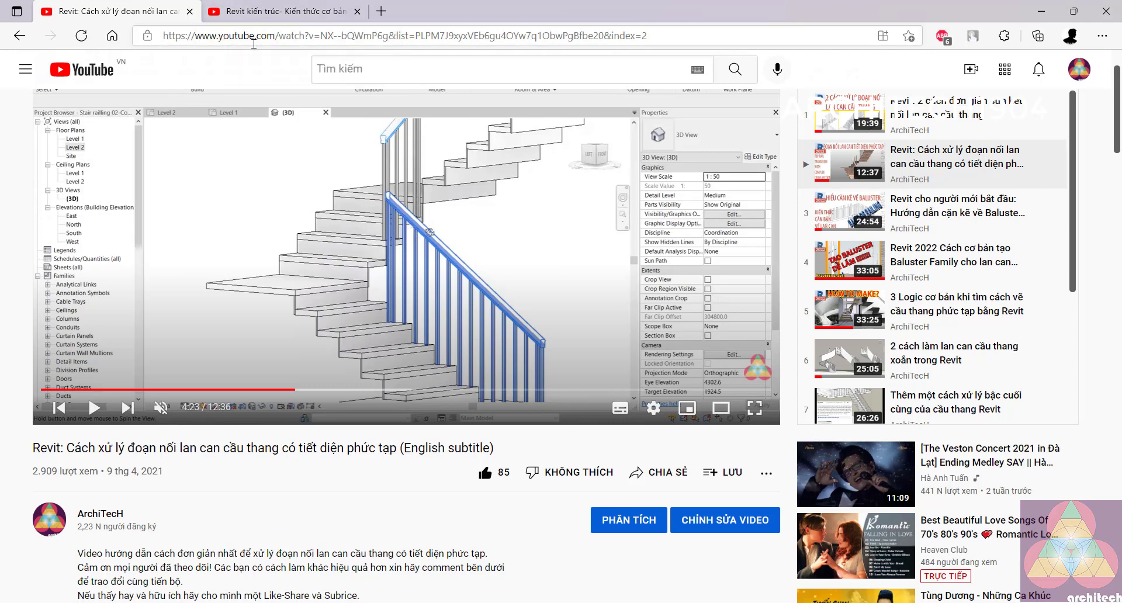
pyautogui.click(270, 12)
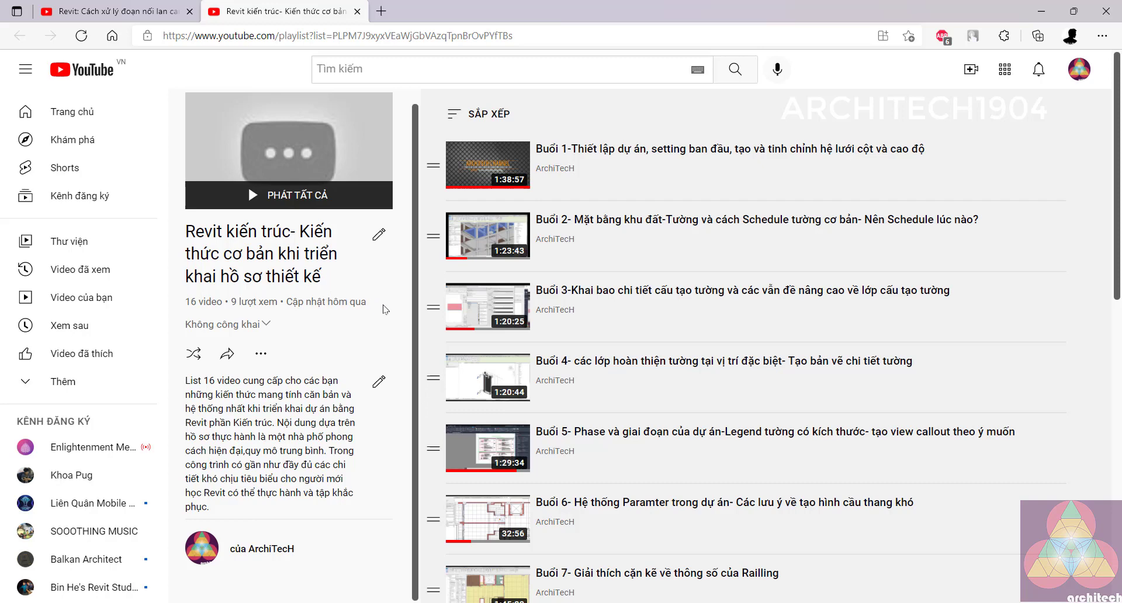
# Step: Scroll through the playlist lessons from Buổi 1 to Buổi cuối
pyautogui.scroll(1, 385, 310)
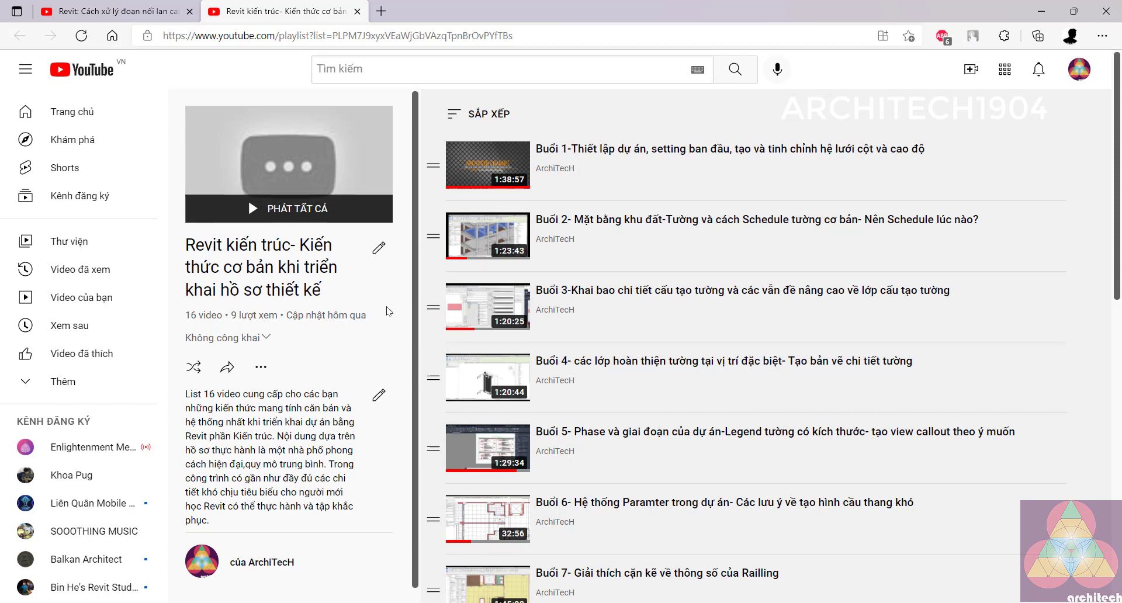
pyautogui.scroll(-1, 387, 311)
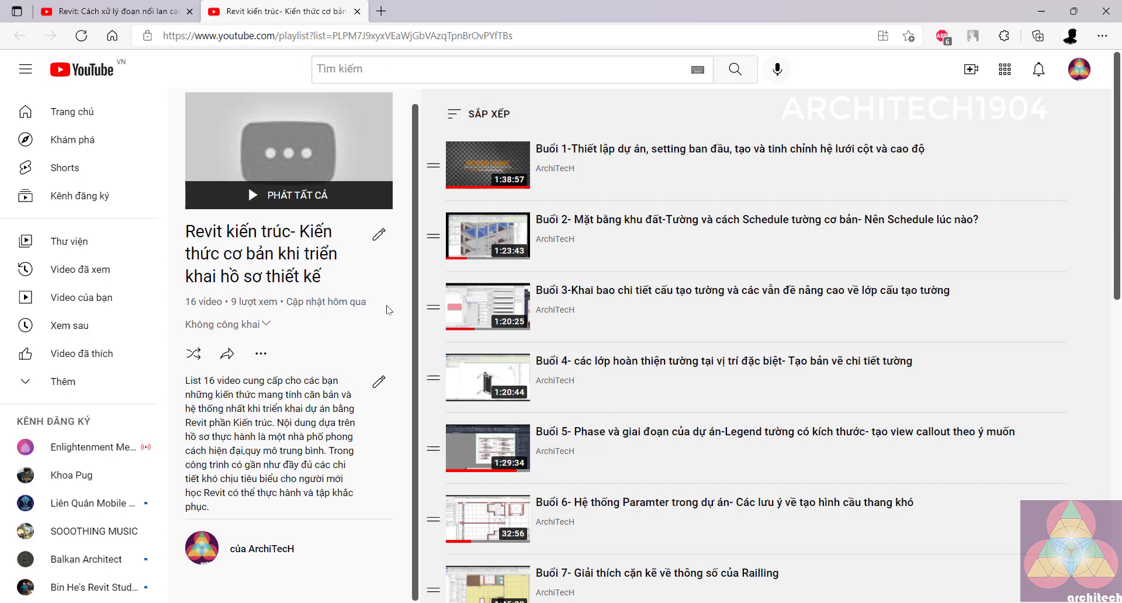
pyautogui.scroll(-4, 760, 374)
pyautogui.scroll(-6, 756, 391)
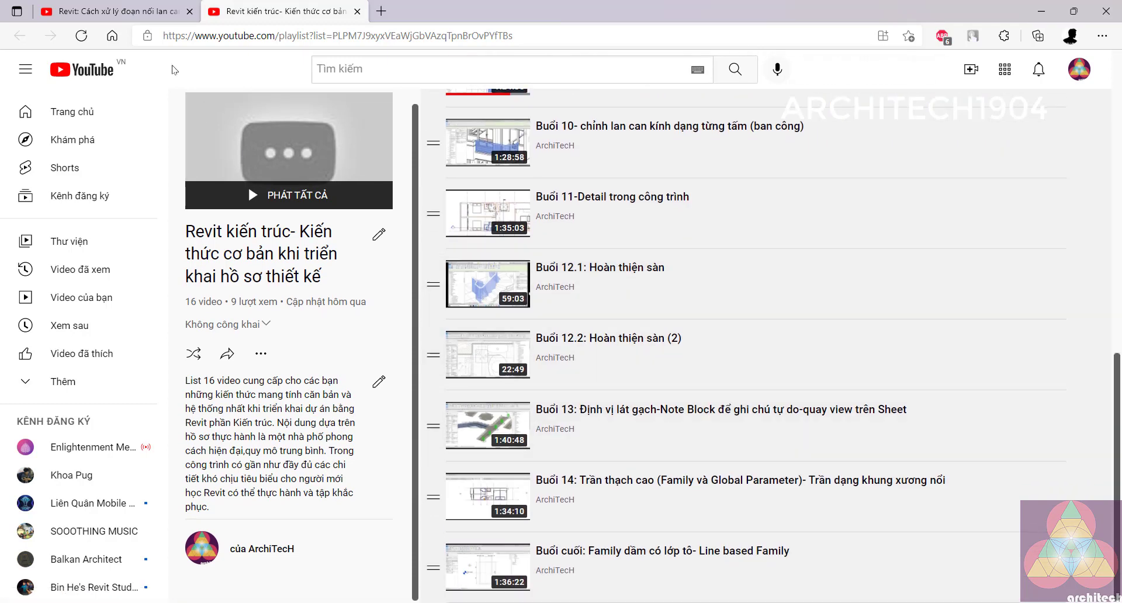
pyautogui.scroll(8, 664, 300)
pyautogui.scroll(2, 664, 300)
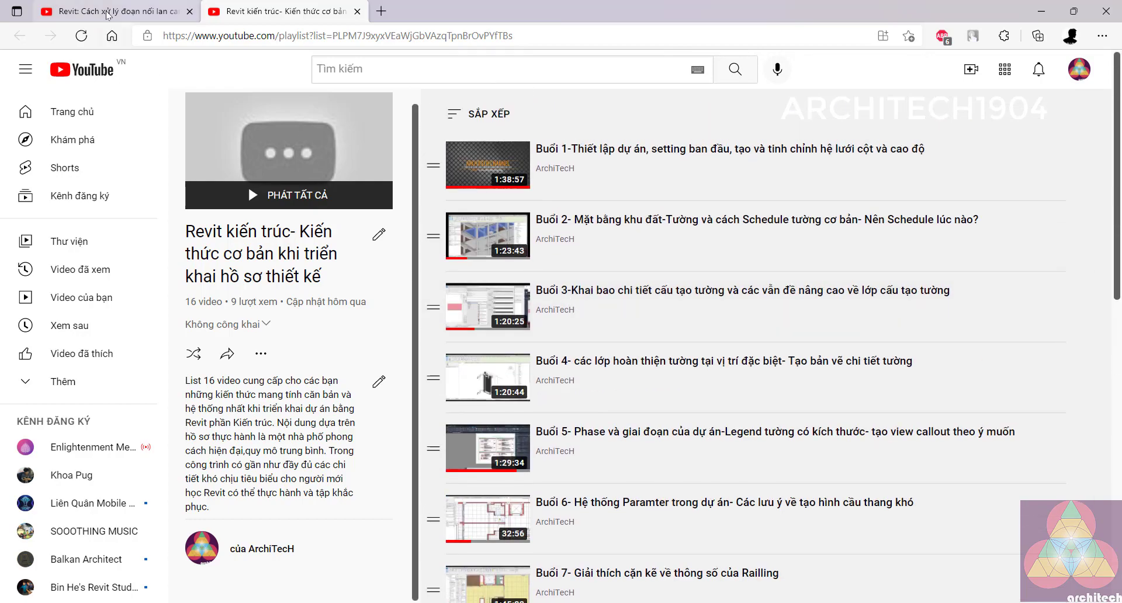
pyautogui.scroll(-4, 655, 300)
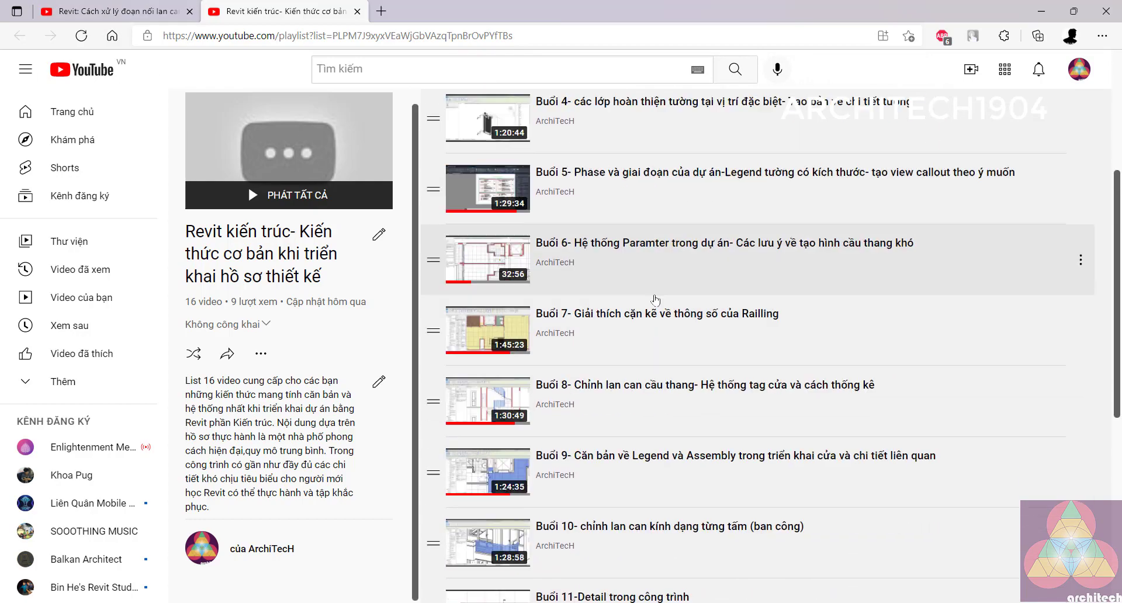
pyautogui.scroll(-4, 655, 301)
pyautogui.scroll(8, 623, 279)
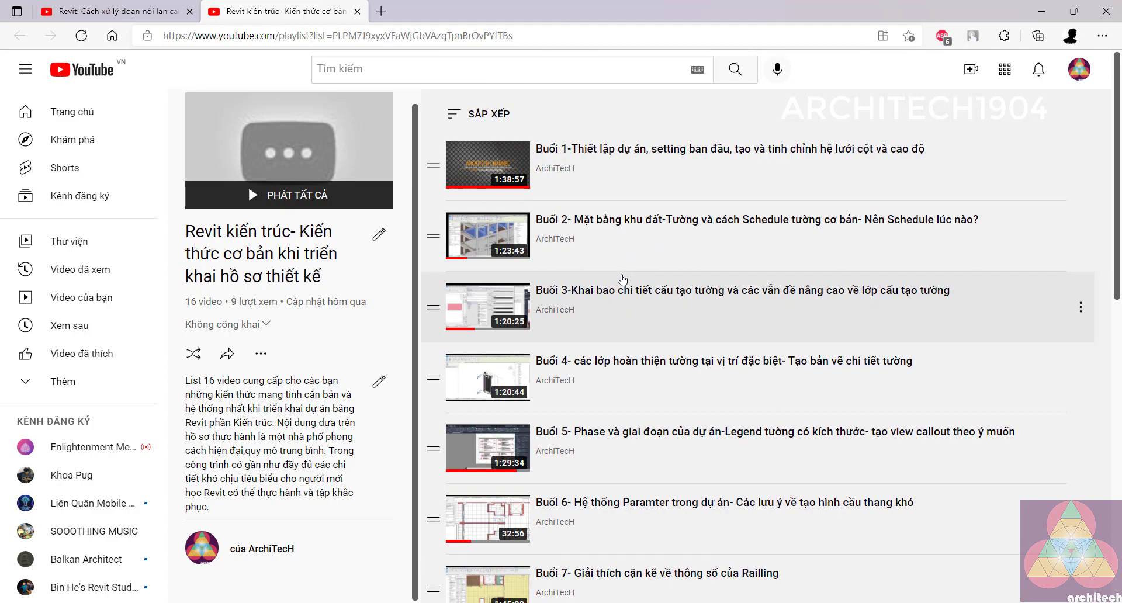
pyautogui.scroll(-6, 622, 279)
pyautogui.scroll(-4, 587, 289)
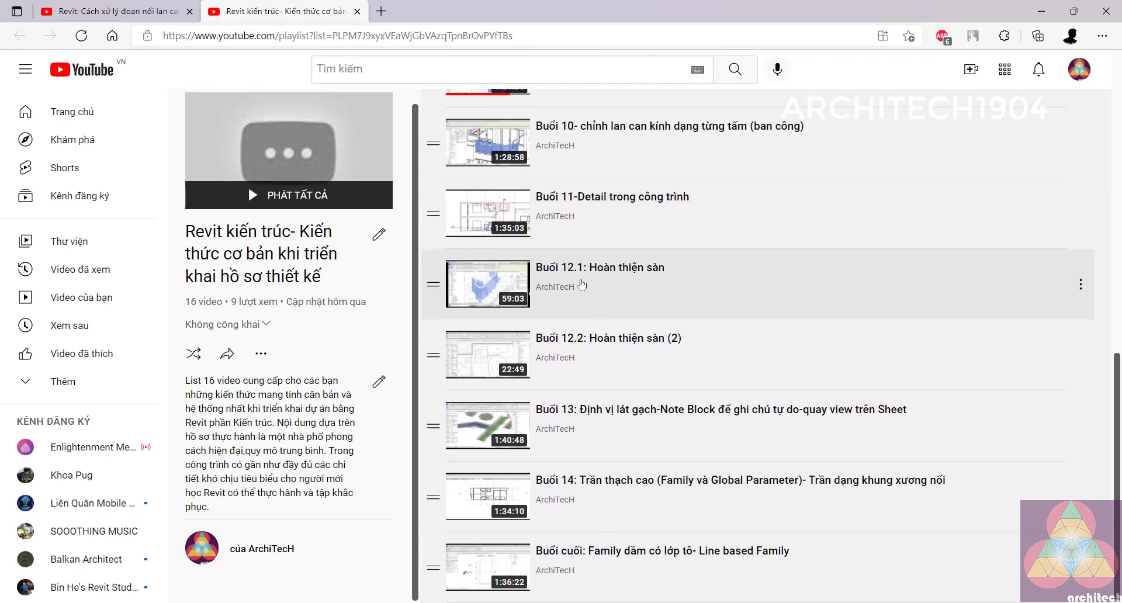
pyautogui.scroll(7, 582, 285)
pyautogui.scroll(4, 643, 278)
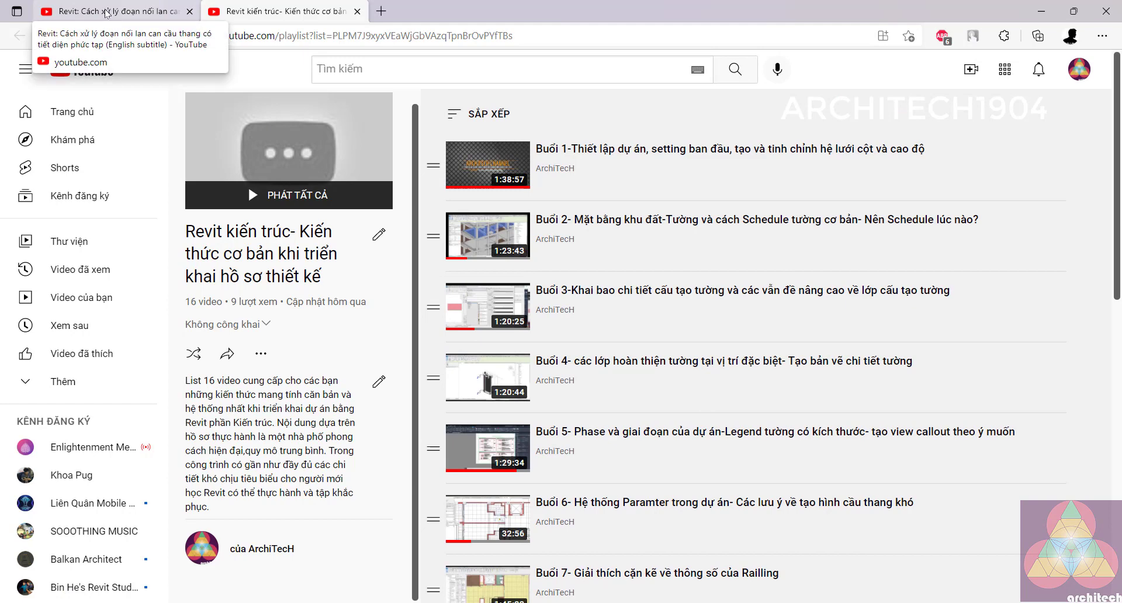
# Step: Return to the 'Cách xử lý đoạn nối lan can cầu thang' video tab
pyautogui.click(107, 12)
pyautogui.scroll(1, 399, 265)
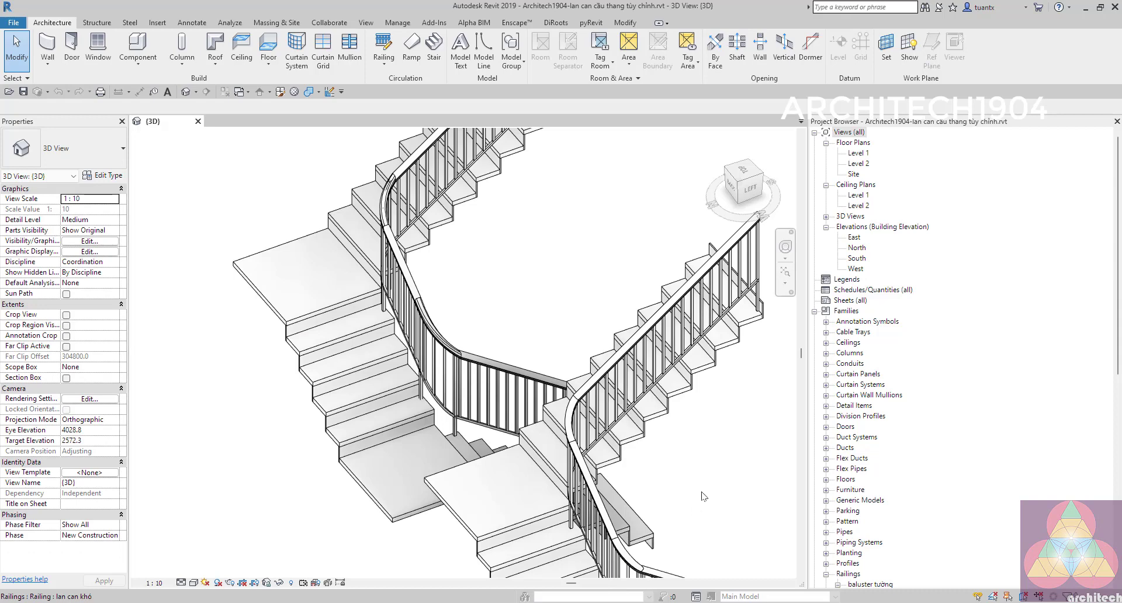
pyautogui.scroll(-2, 643, 456)
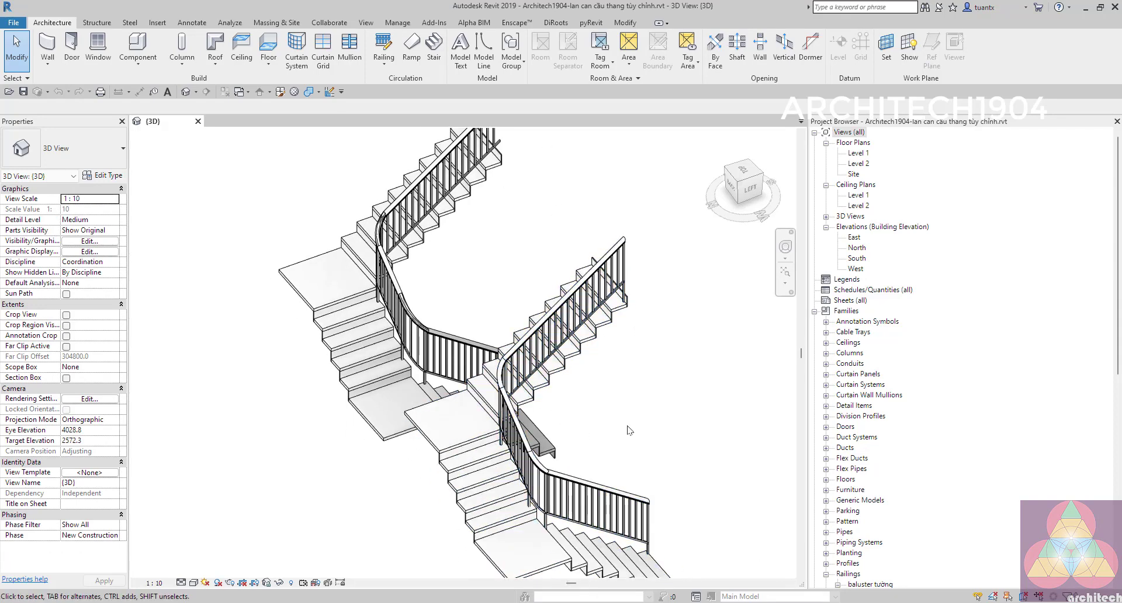
pyautogui.moveTo(629, 430)
pyautogui.keyDown('shift'); pyautogui.mouseDown(button='middle')
pyautogui.moveTo(554, 433)
pyautogui.moveTo(591, 440)
pyautogui.moveTo(341, 533)
pyautogui.mouseUp(button='middle'); pyautogui.keyUp('shift')
pyautogui.scroll(3, 590, 440)
pyautogui.scroll(3, 342, 533)
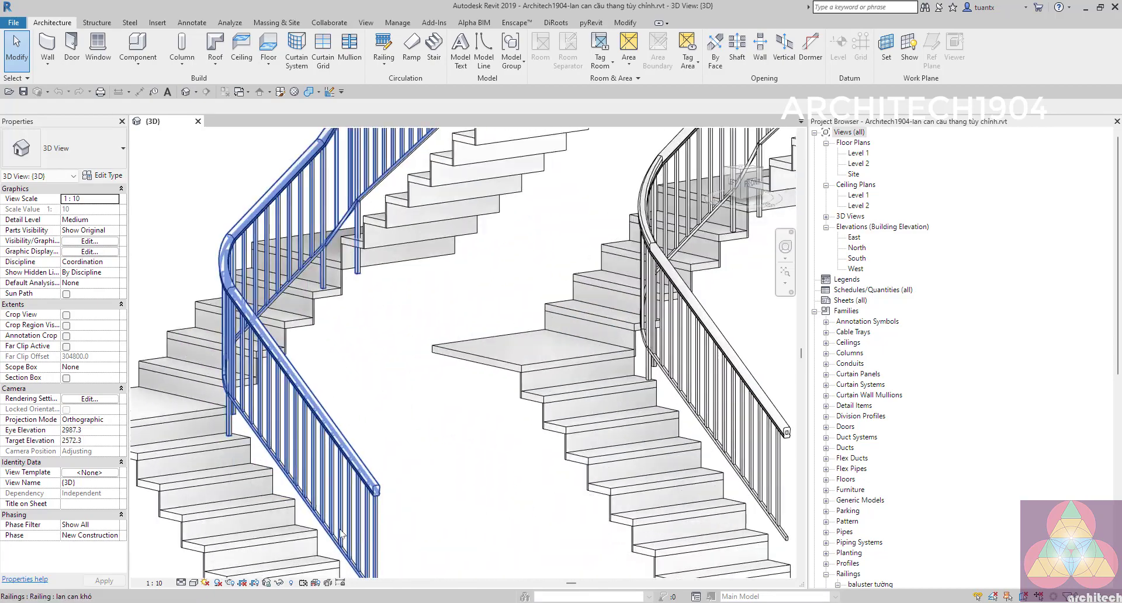
pyautogui.scroll(-3, 342, 532)
pyautogui.moveTo(475, 521)
pyautogui.keyDown('shift'); pyautogui.mouseDown(button='middle')
pyautogui.moveTo(603, 520)
pyautogui.moveTo(593, 495)
pyautogui.moveTo(331, 475)
pyautogui.moveTo(306, 318)
pyautogui.mouseUp(button='middle'); pyautogui.keyUp('shift')
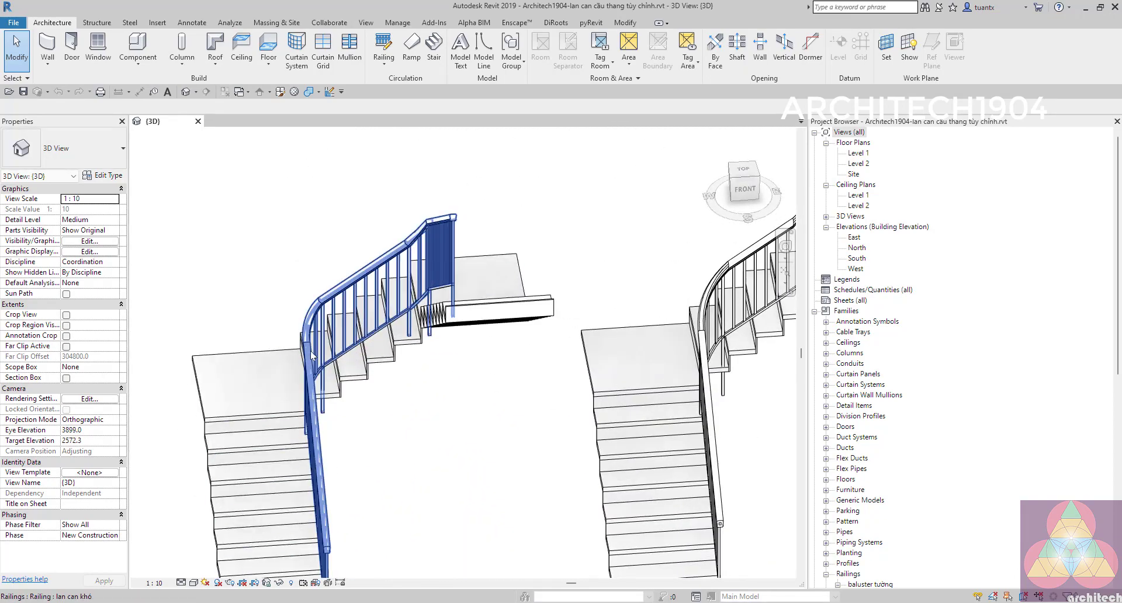
# Step: Open the Level 1 floor plan and zoom in on the stair
pyautogui.doubleClick(859, 154)
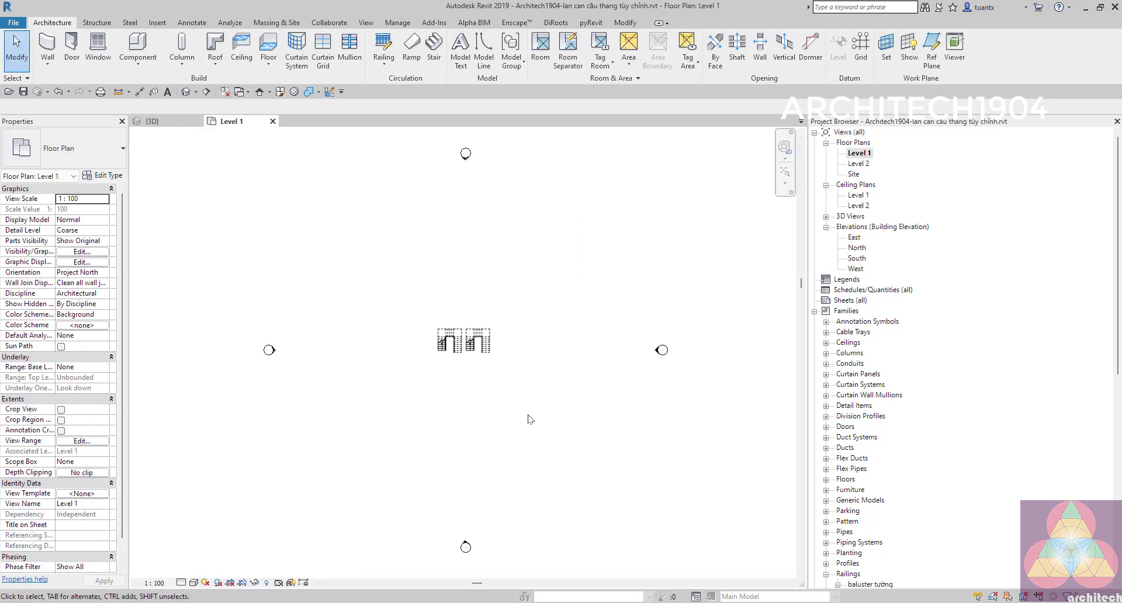
pyautogui.scroll(3, 430, 368)
pyautogui.scroll(4, 456, 350)
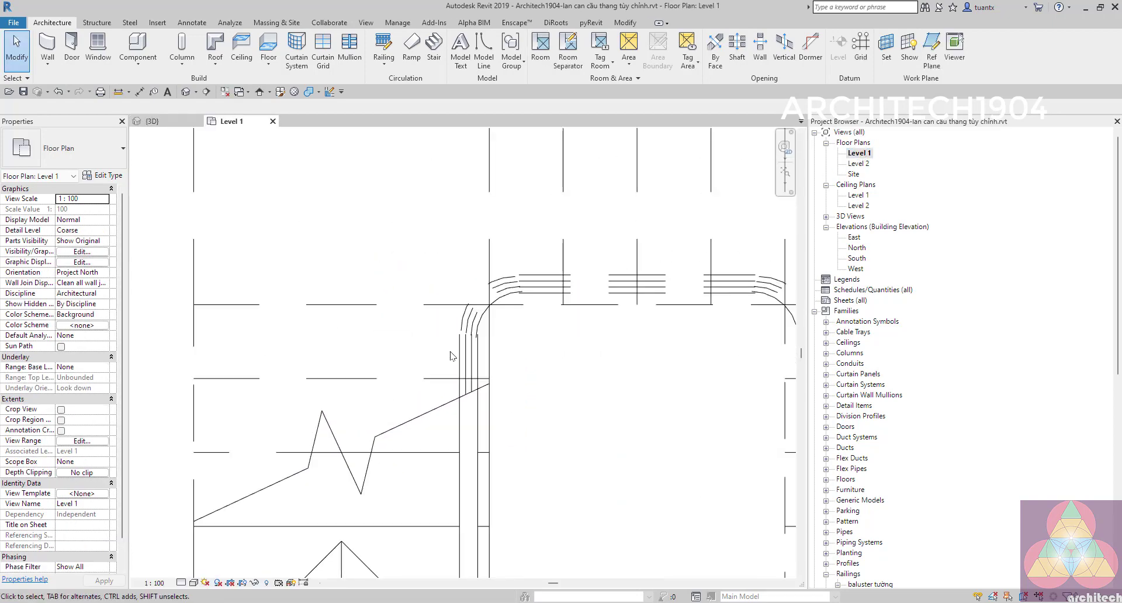
pyautogui.scroll(2, 471, 342)
# Step: Edit the railing's path and open Type Properties for railing type lan can khó
pyautogui.click(469, 386)
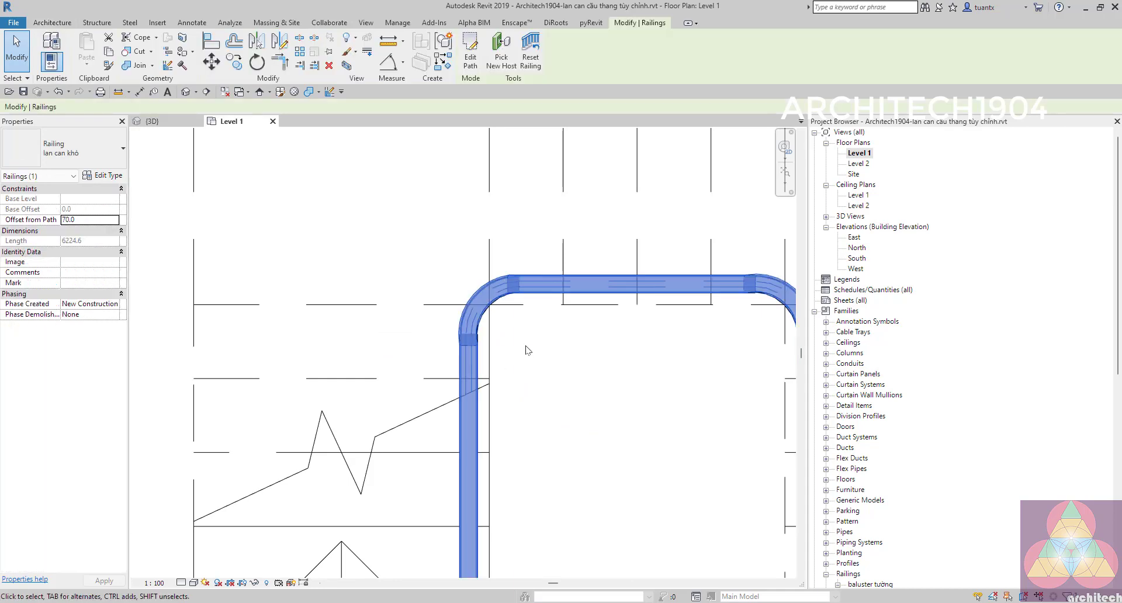
pyautogui.click(470, 63)
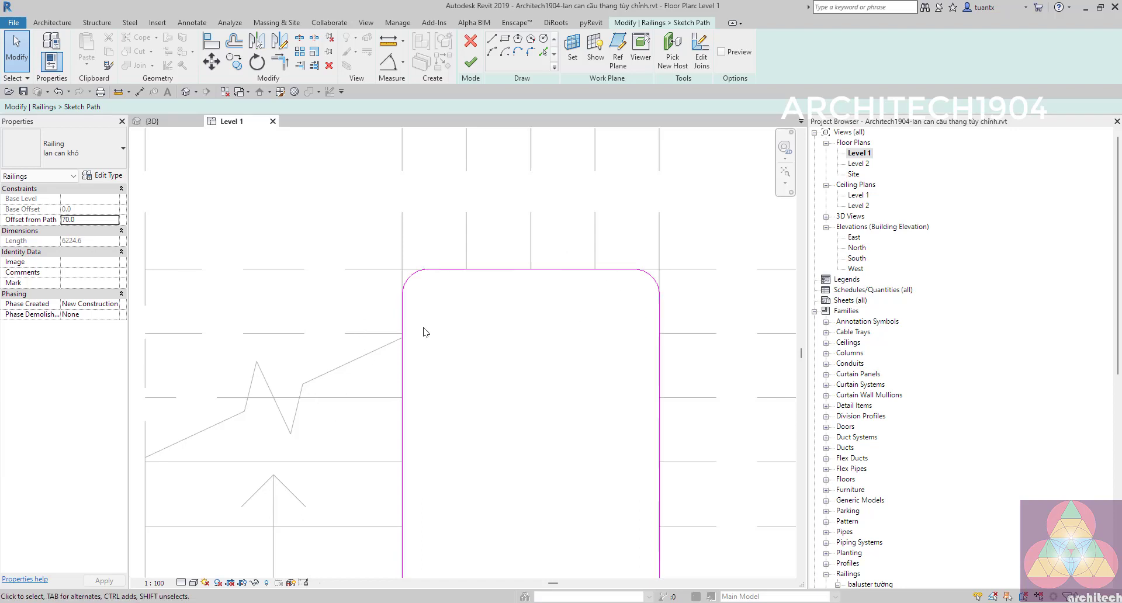
pyautogui.scroll(2, 413, 286)
pyautogui.scroll(2, 413, 253)
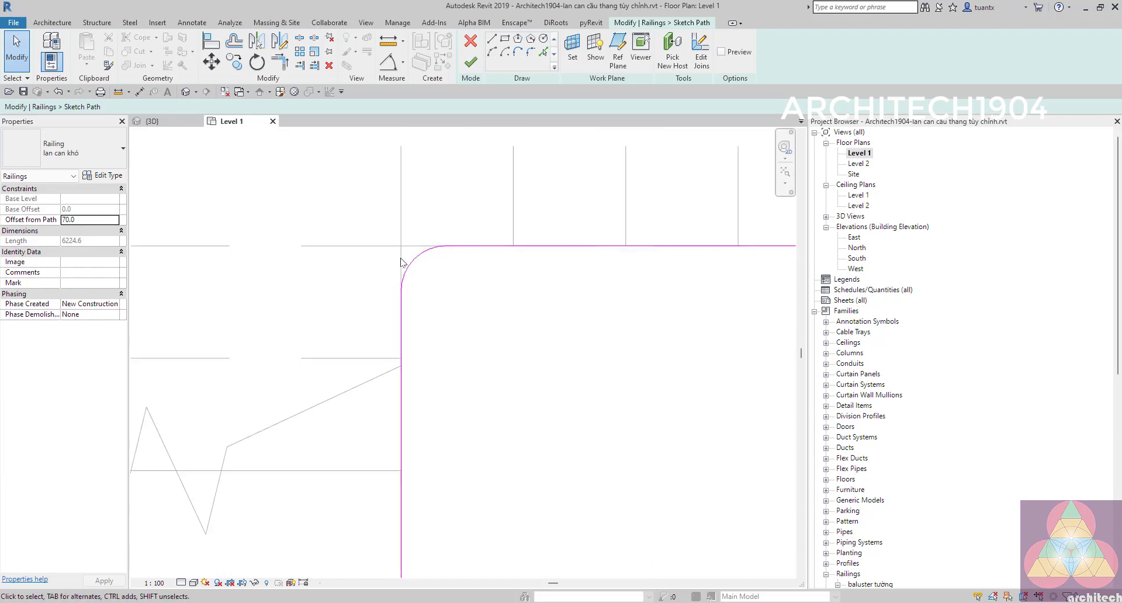
pyautogui.click(104, 176)
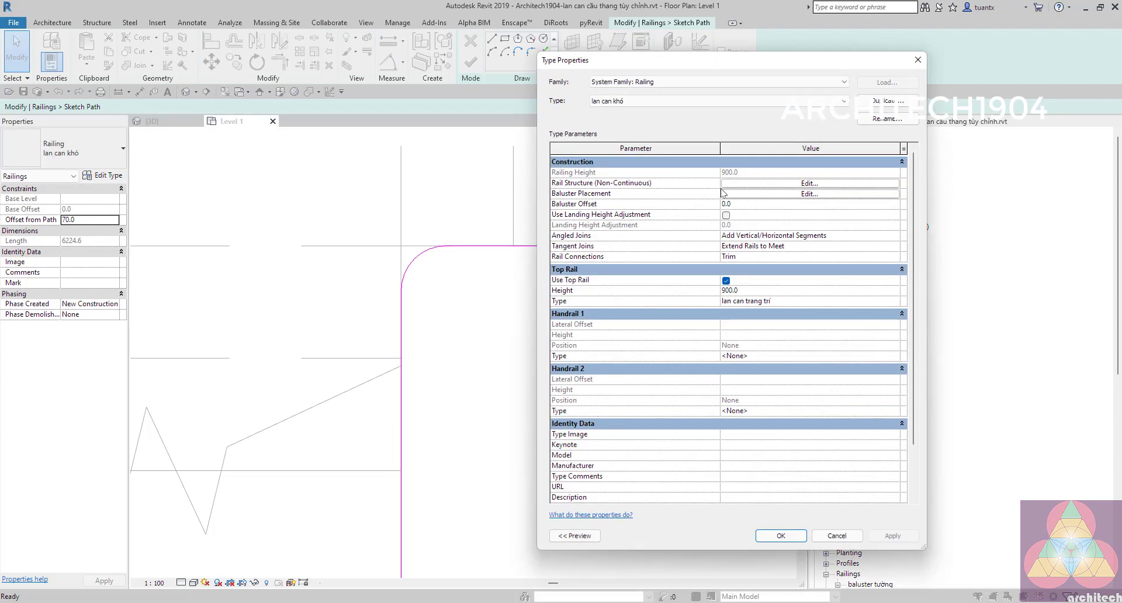
# Step: Set the lan can trang trí top rail's Transitions to Gooseneck and confirm both type dialogs
pyautogui.click(897, 300)
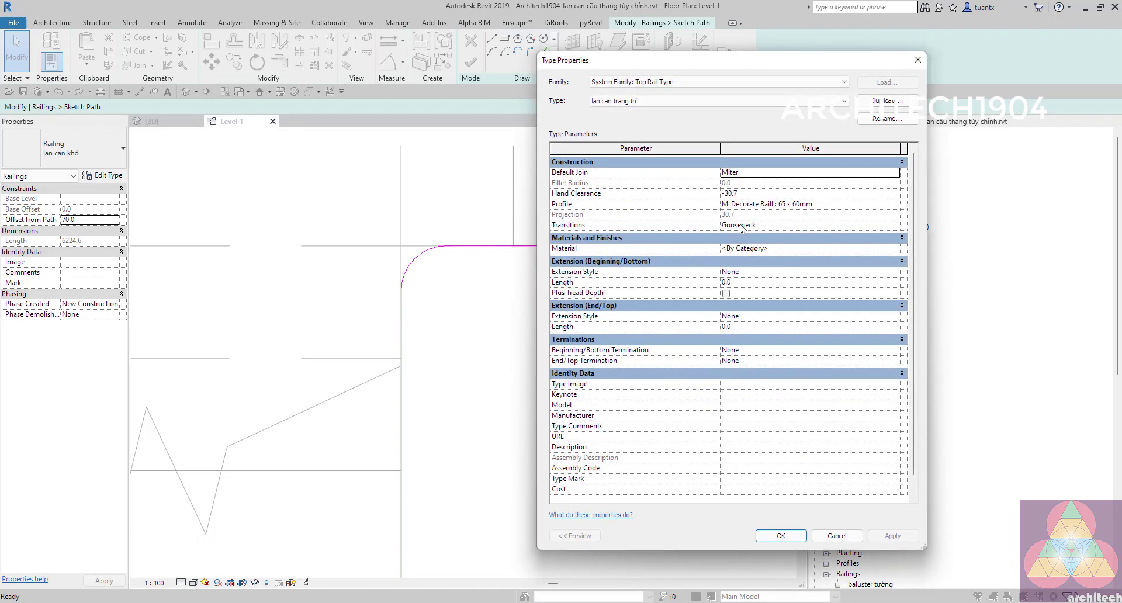
pyautogui.click(810, 228)
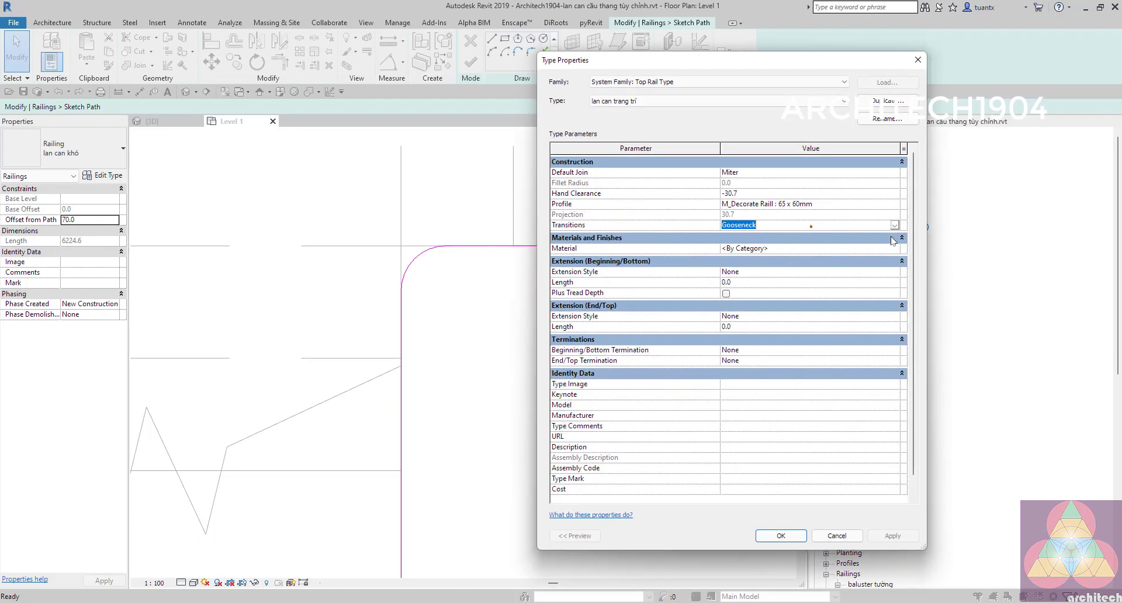
pyautogui.click(896, 224)
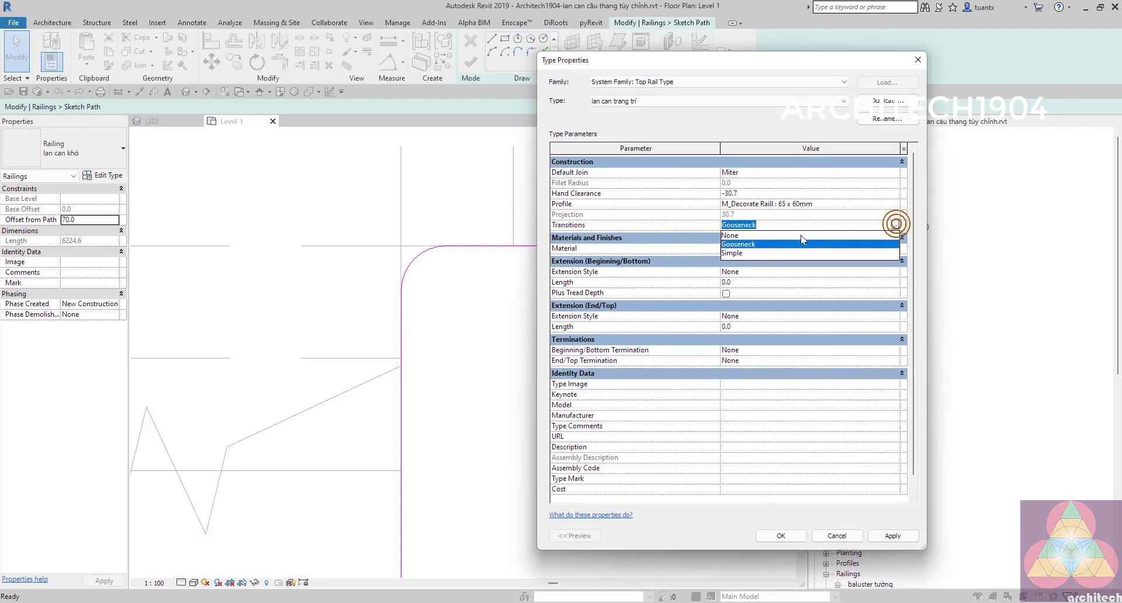
pyautogui.click(759, 245)
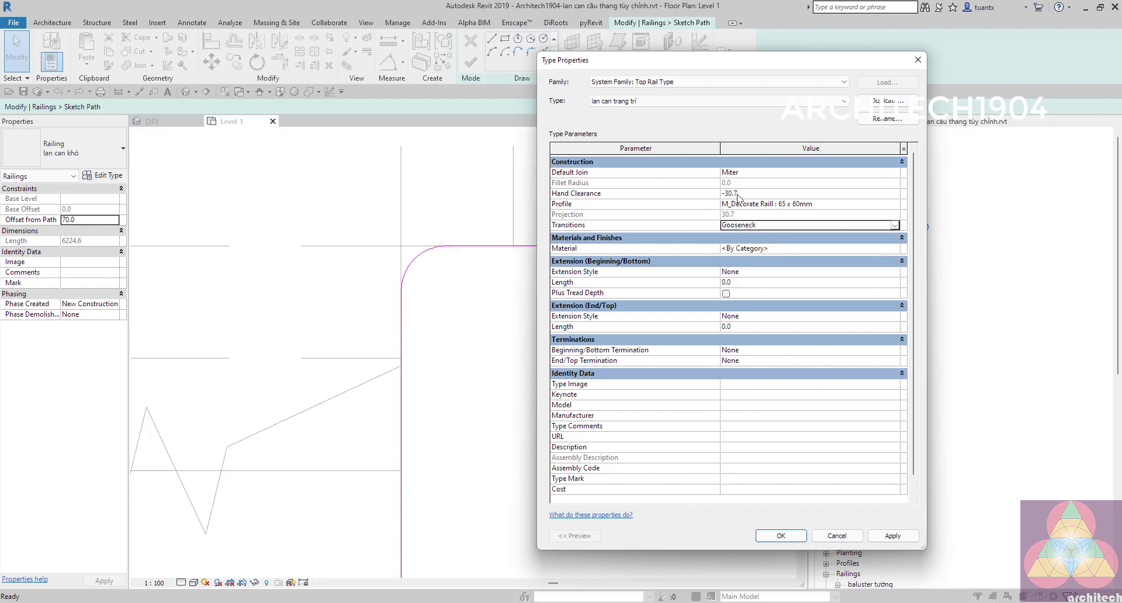
pyautogui.click(785, 535)
pyautogui.click(780, 535)
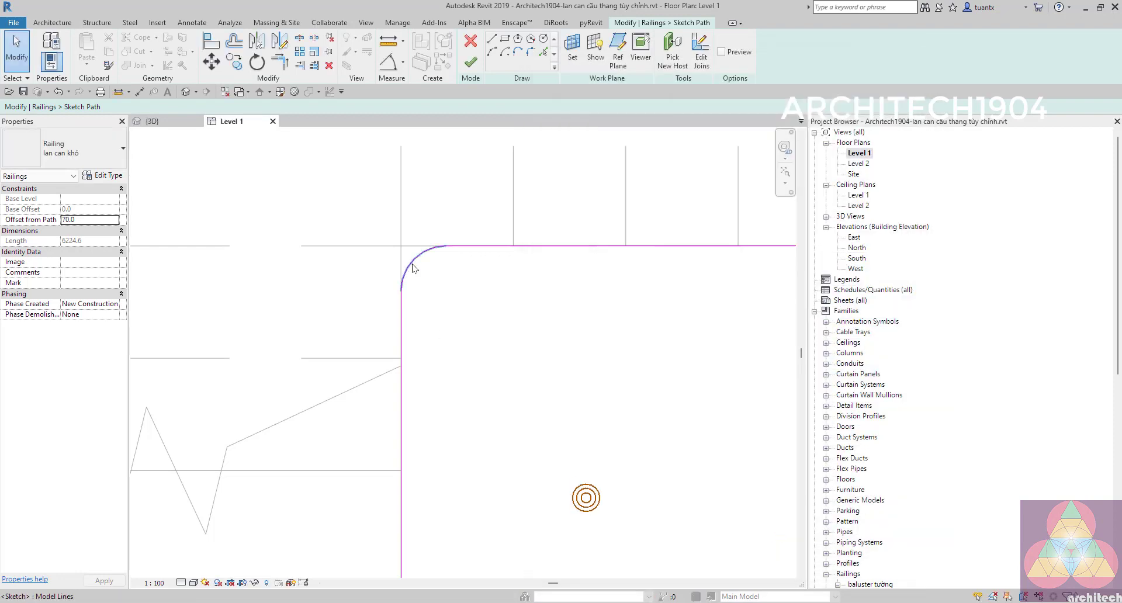
pyautogui.scroll(-2, 409, 234)
# Step: Finish editing the railing path sketch
pyautogui.click(470, 65)
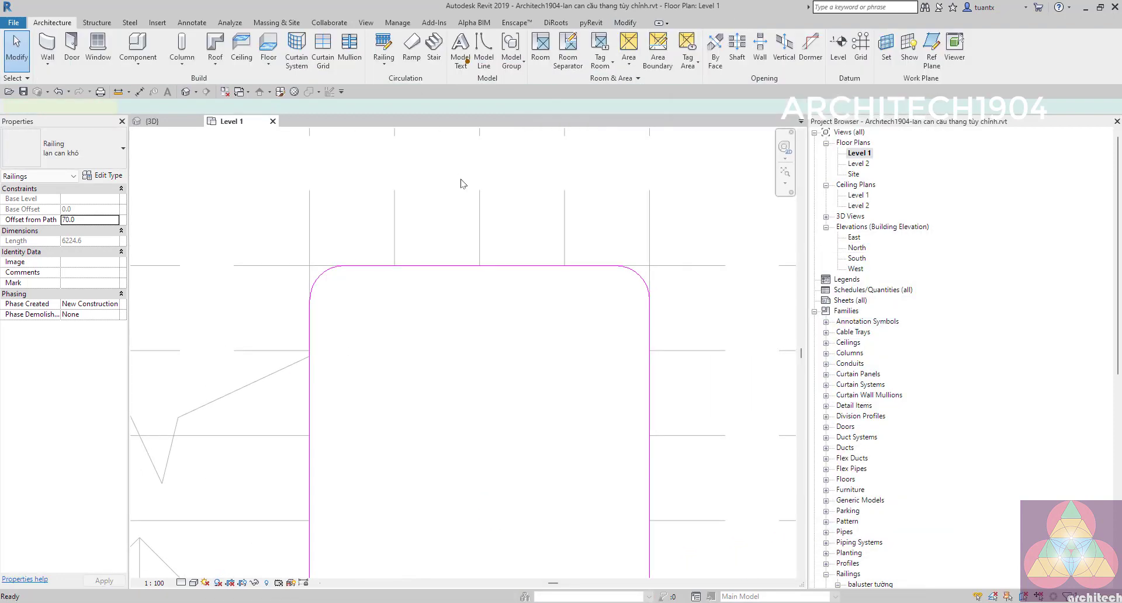
pyautogui.scroll(2, 520, 313)
pyautogui.scroll(1, 501, 351)
pyautogui.scroll(-2, 501, 351)
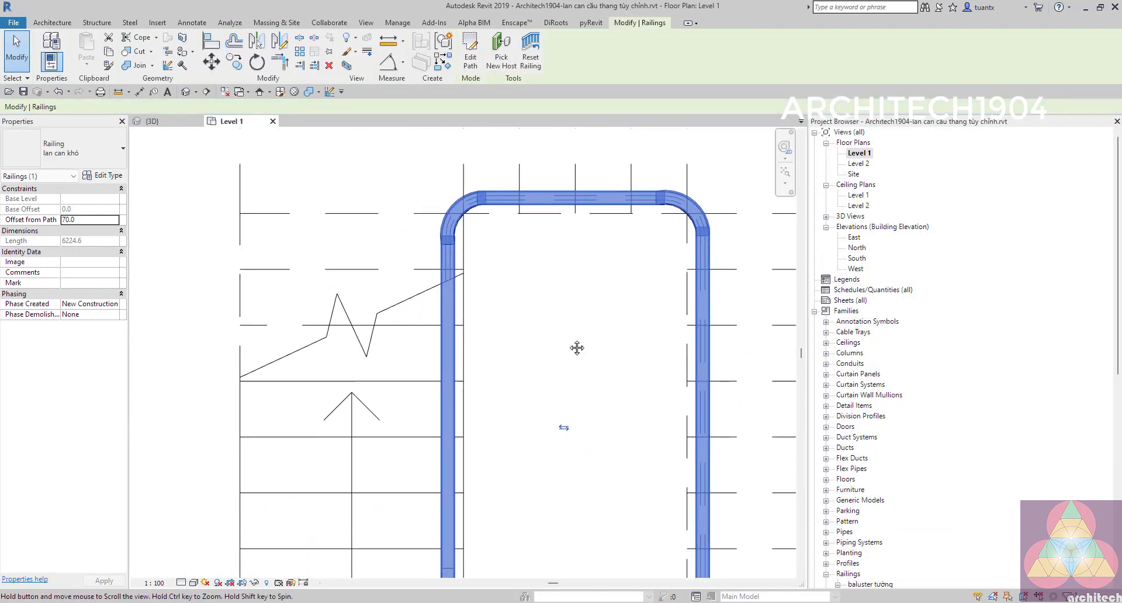
# Step: In the 3D view, select the lan can khó railing and open its type settings
pyautogui.click(152, 121)
pyautogui.scroll(3, 423, 317)
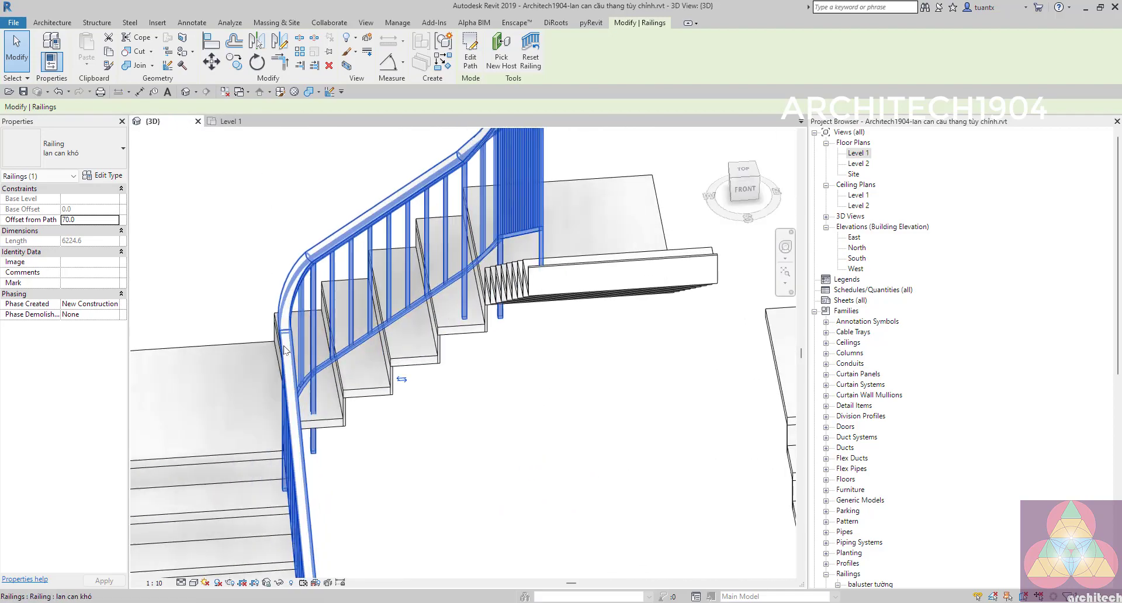
pyautogui.moveTo(423, 317)
pyautogui.keyDown('shift'); pyautogui.mouseDown(button='middle')
pyautogui.moveTo(399, 363)
pyautogui.moveTo(290, 280)
pyautogui.moveTo(267, 349)
pyautogui.moveTo(388, 323)
pyautogui.moveTo(484, 366)
pyautogui.moveTo(509, 345)
pyautogui.moveTo(395, 396)
pyautogui.moveTo(207, 551)
pyautogui.moveTo(212, 398)
pyautogui.moveTo(535, 312)
pyautogui.moveTo(347, 373)
pyautogui.moveTo(334, 263)
pyautogui.mouseUp(button='middle'); pyautogui.keyUp('shift')
pyautogui.scroll(3, 291, 281)
pyautogui.press('Escape')
pyautogui.click(334, 263)
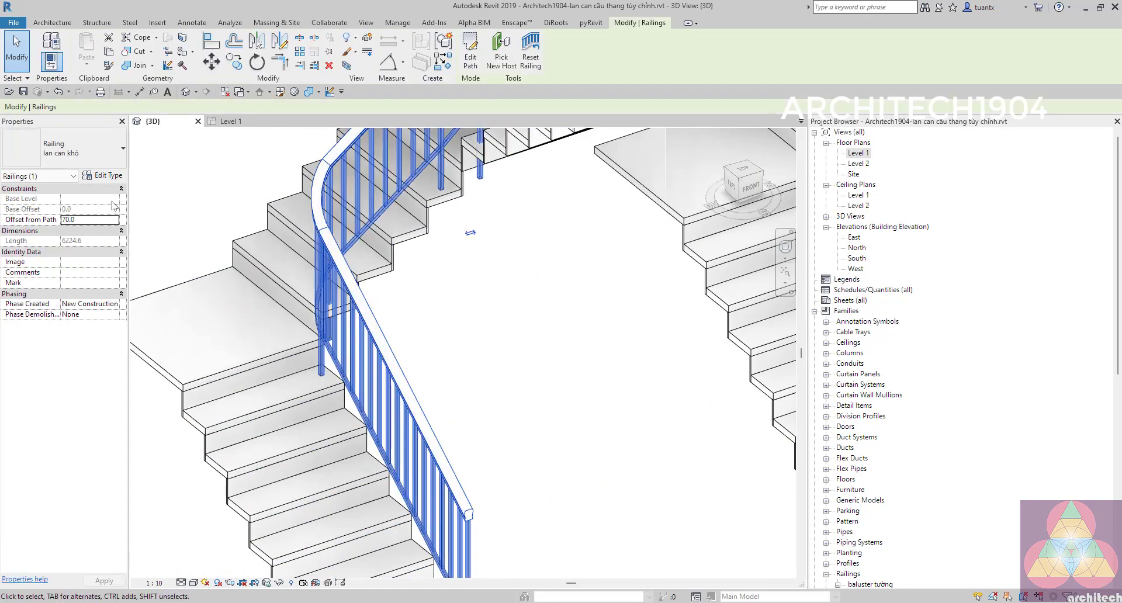
pyautogui.click(107, 176)
pyautogui.click(808, 194)
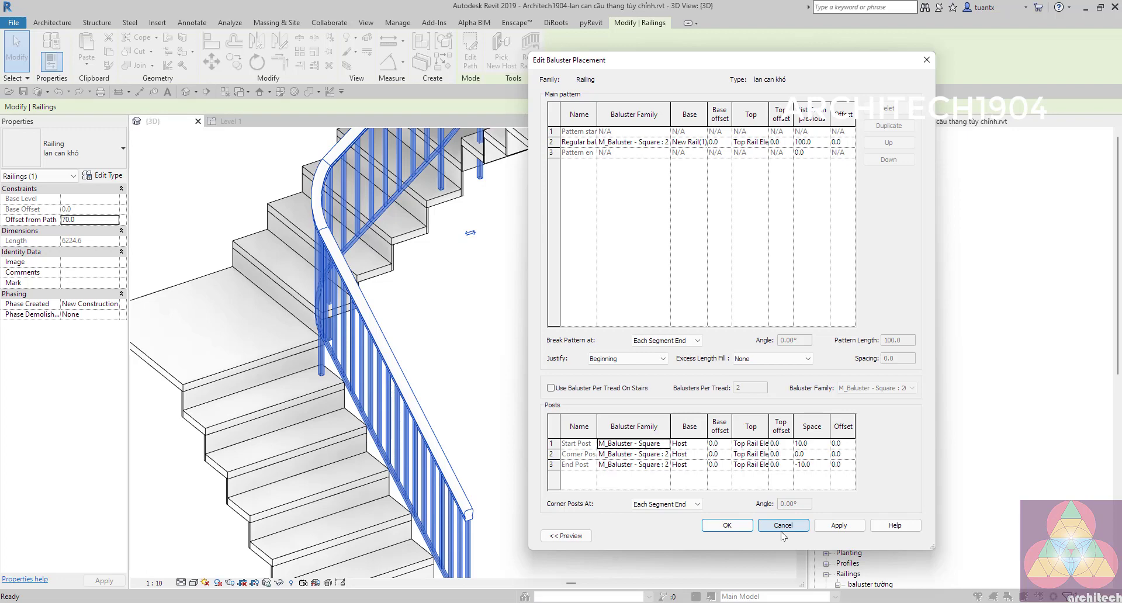
pyautogui.click(783, 525)
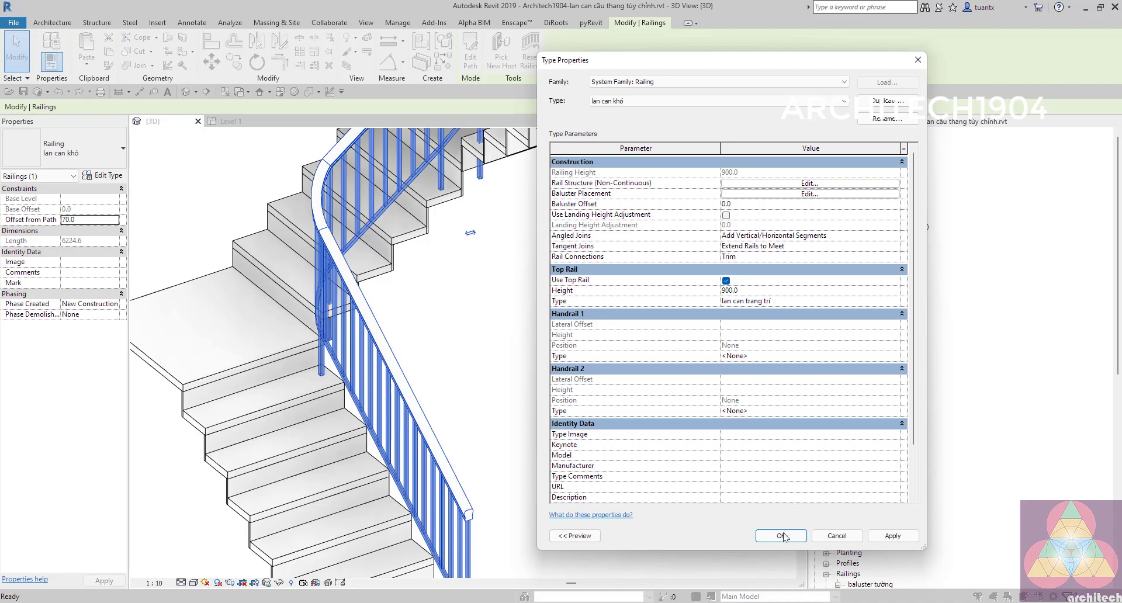
# Step: Close the lan can khó Type Properties, orbit around the stair, and open the Level 1 plan
pyautogui.click(782, 536)
pyautogui.keyDown('shift'); pyautogui.moveTo(571, 445); pyautogui.dragTo(558, 407, button='middle'); pyautogui.keyUp('shift')
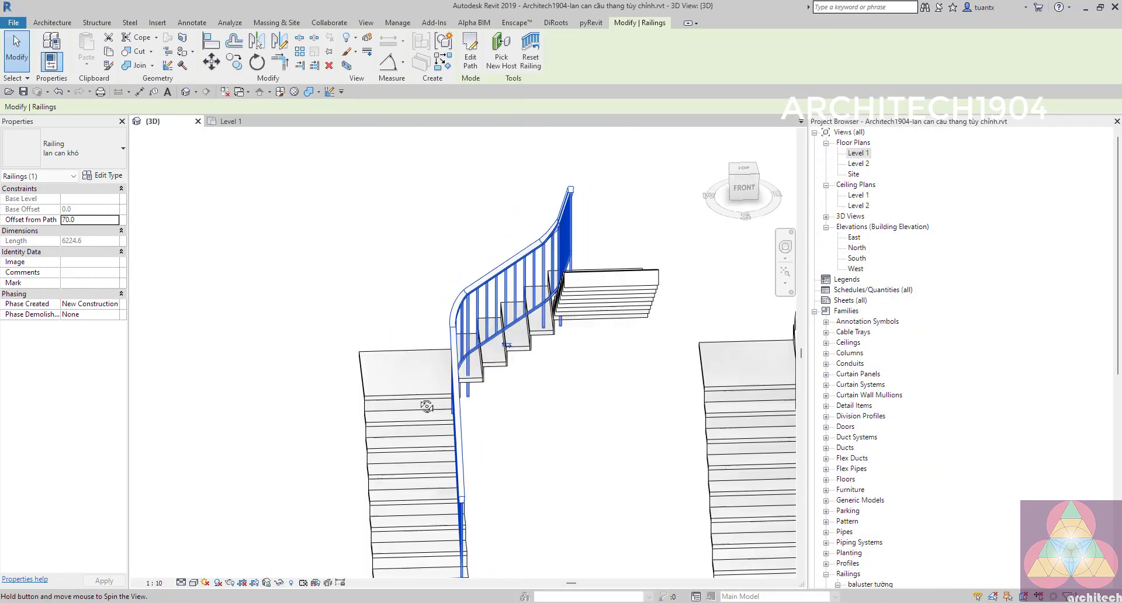
pyautogui.scroll(3, 557, 407)
pyautogui.scroll(3, 525, 374)
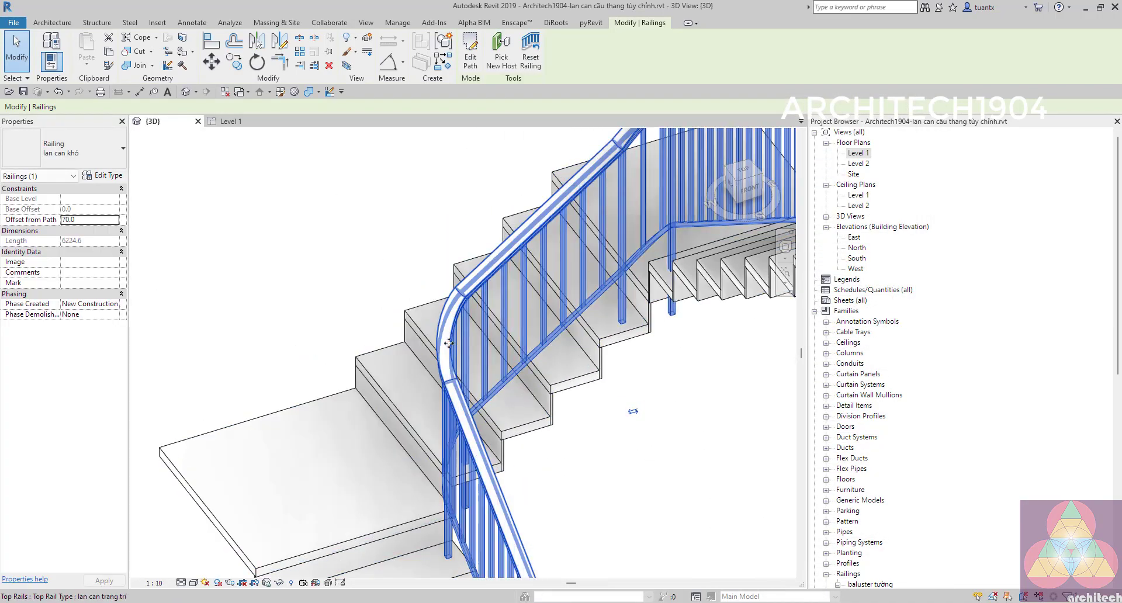
pyautogui.scroll(2, 460, 302)
pyautogui.moveTo(633, 412)
pyautogui.keyDown('shift'); pyautogui.mouseDown(button='middle')
pyautogui.moveTo(587, 386)
pyautogui.moveTo(548, 451)
pyautogui.moveTo(567, 564)
pyautogui.moveTo(576, 533)
pyautogui.moveTo(555, 521)
pyautogui.moveTo(589, 458)
pyautogui.mouseUp(button='middle'); pyautogui.keyUp('shift')
pyautogui.moveTo(443, 432)
pyautogui.keyDown('shift'); pyautogui.mouseDown(button='middle')
pyautogui.moveTo(427, 418)
pyautogui.moveTo(468, 435)
pyautogui.moveTo(468, 426)
pyautogui.moveTo(421, 447)
pyautogui.mouseUp(button='middle'); pyautogui.keyUp('shift')
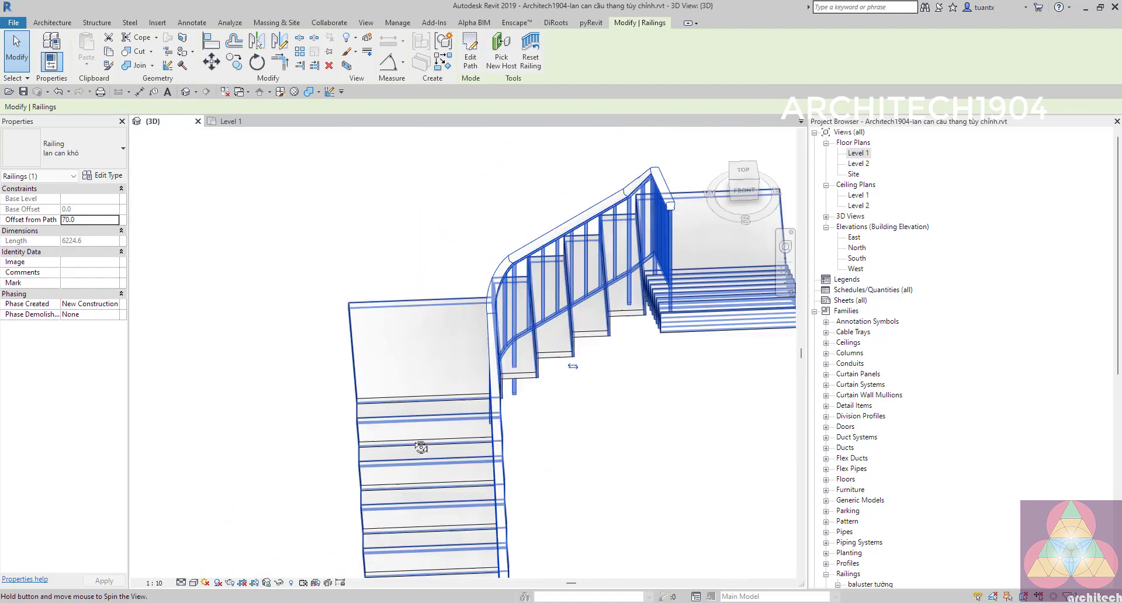
pyautogui.click(856, 154)
pyautogui.doubleClick(857, 154)
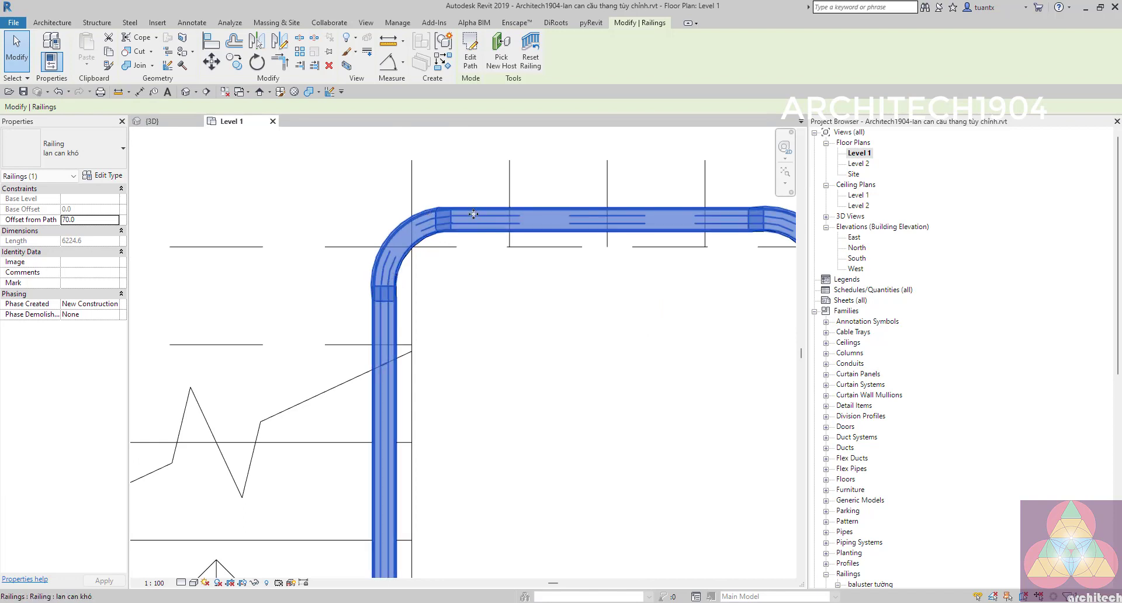
# Step: Change the railing's Offset from Path from 70.0 to 30.0 and view it in 3D
pyautogui.click(89, 220)
pyautogui.write('30')
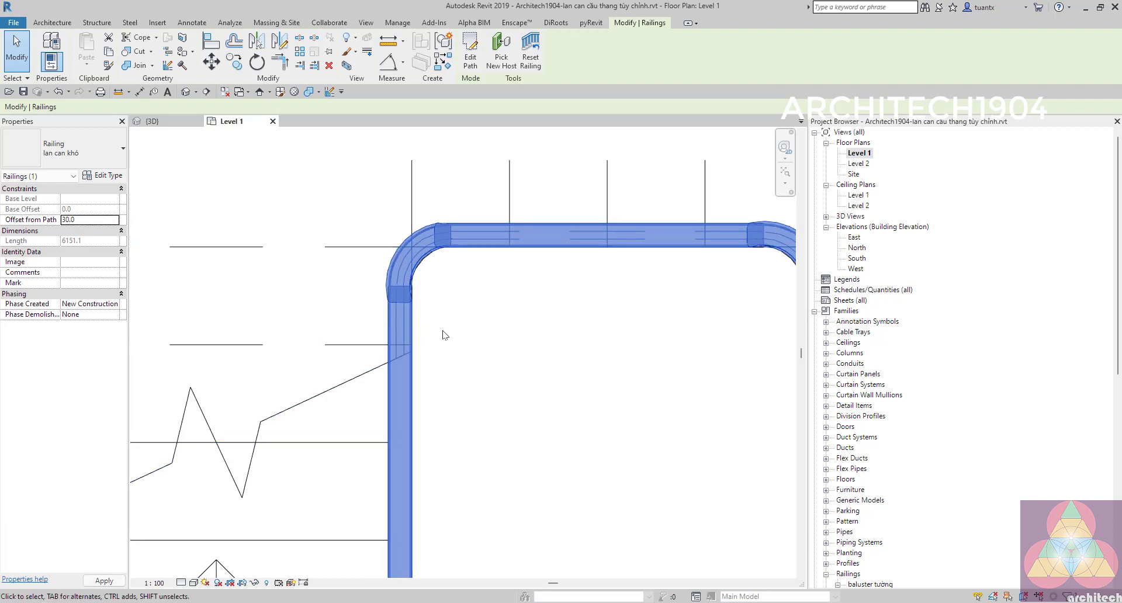
pyautogui.scroll(1, 413, 276)
pyautogui.scroll(-2, 413, 276)
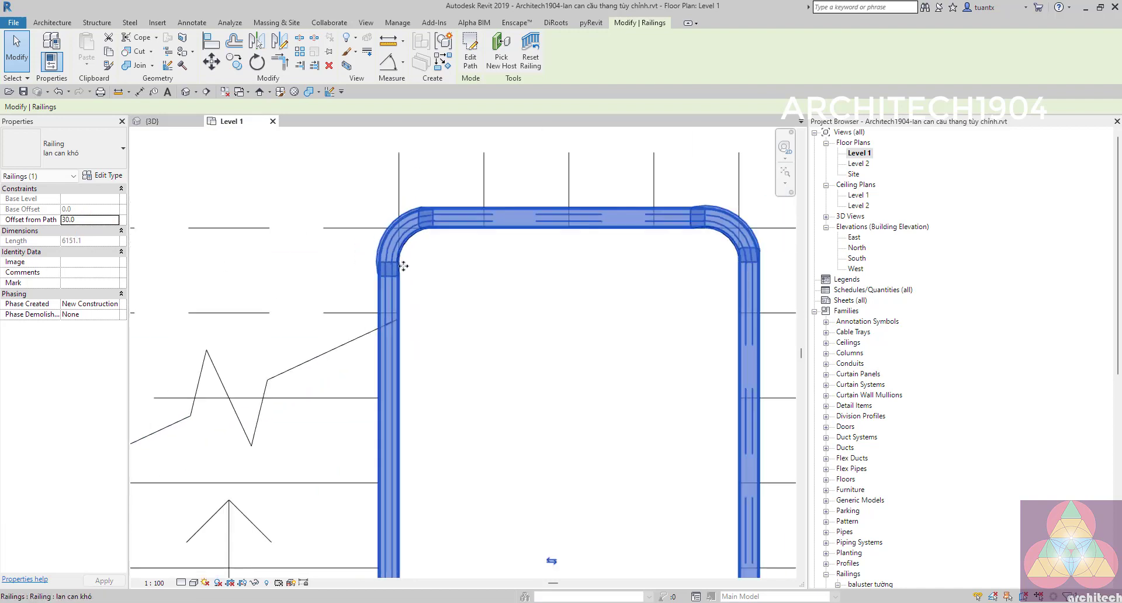
pyautogui.click(170, 123)
pyautogui.moveTo(326, 250)
pyautogui.keyDown('shift'); pyautogui.mouseDown(button='middle')
pyautogui.moveTo(750, 309)
pyautogui.moveTo(469, 347)
pyautogui.mouseUp(button='middle'); pyautogui.keyUp('shift')
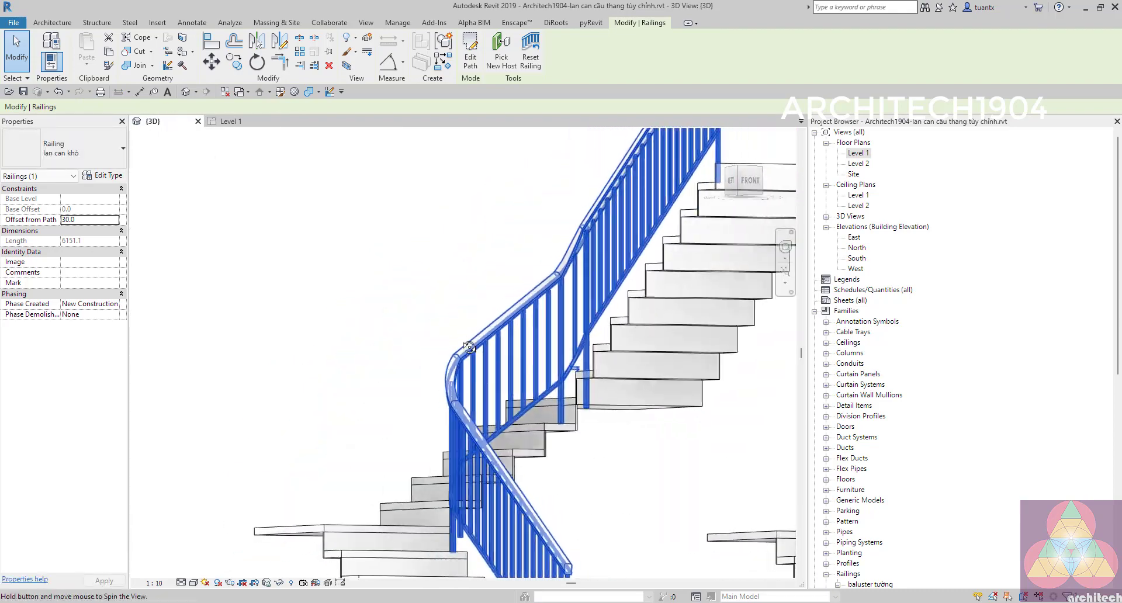
pyautogui.scroll(2, 380, 333)
pyautogui.click(371, 326)
pyautogui.scroll(2, 440, 365)
pyautogui.scroll(2, 579, 378)
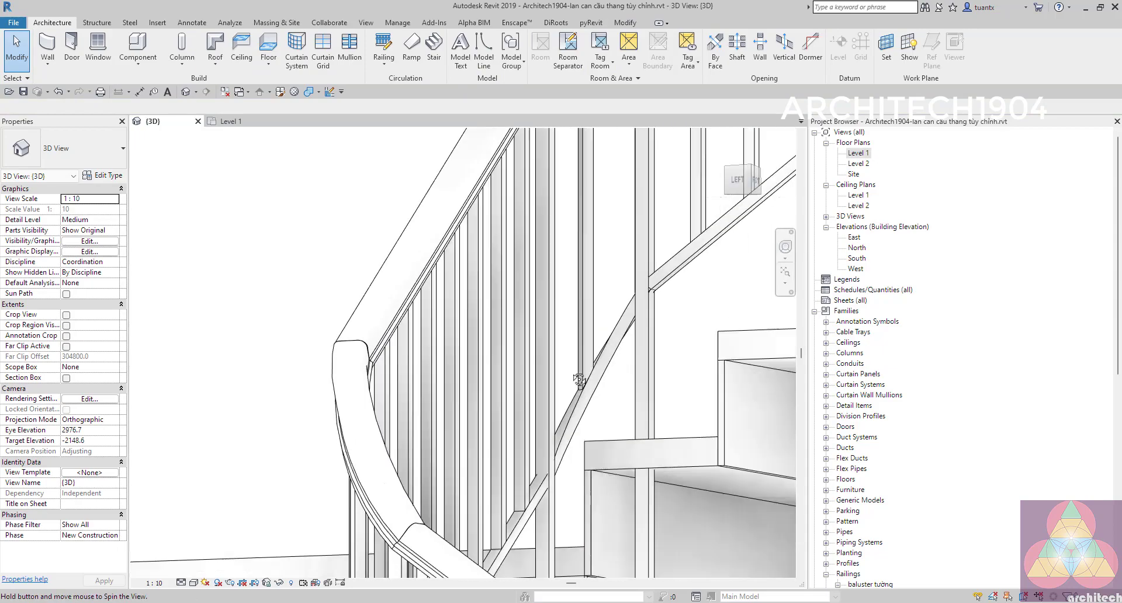
pyautogui.moveTo(579, 379)
pyautogui.keyDown('shift'); pyautogui.mouseDown(button='middle')
pyautogui.moveTo(441, 508)
pyautogui.moveTo(589, 454)
pyautogui.moveTo(404, 440)
pyautogui.moveTo(449, 347)
pyautogui.moveTo(430, 349)
pyautogui.moveTo(384, 438)
pyautogui.moveTo(390, 346)
pyautogui.moveTo(419, 438)
pyautogui.moveTo(515, 403)
pyautogui.moveTo(403, 390)
pyautogui.moveTo(614, 424)
pyautogui.moveTo(493, 413)
pyautogui.moveTo(486, 387)
pyautogui.mouseUp(button='middle'); pyautogui.keyUp('shift')
pyautogui.scroll(3, 448, 347)
pyautogui.scroll(-2, 447, 336)
pyautogui.scroll(2, 389, 346)
pyautogui.scroll(3, 520, 403)
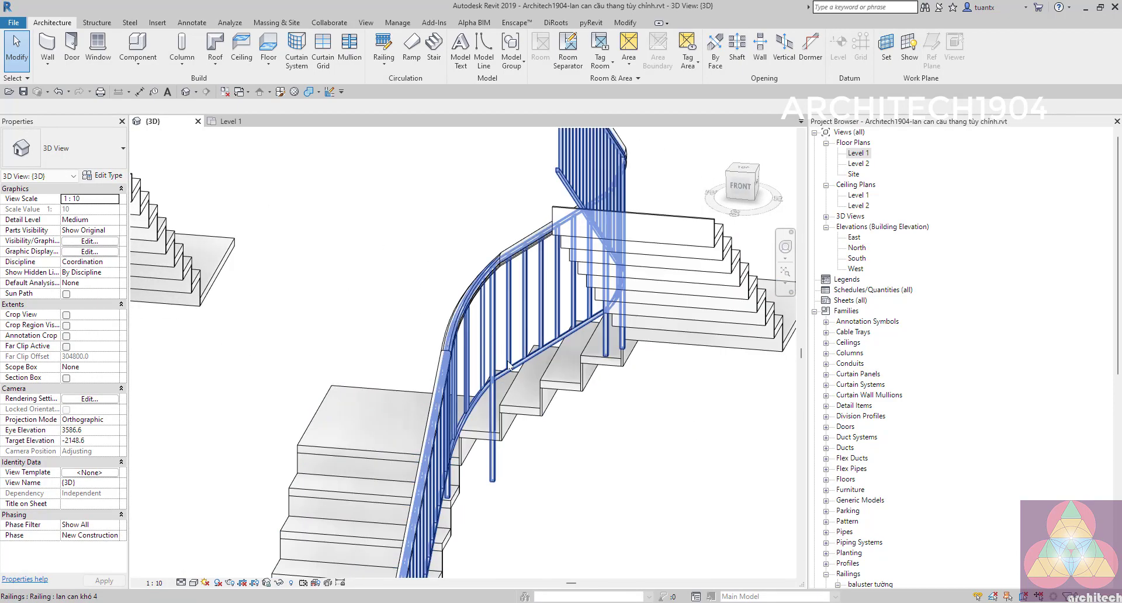
pyautogui.moveTo(515, 367)
pyautogui.keyDown('shift'); pyautogui.mouseDown(button='middle')
pyautogui.moveTo(479, 374)
pyautogui.moveTo(514, 368)
pyautogui.moveTo(576, 483)
pyautogui.moveTo(584, 411)
pyautogui.moveTo(419, 386)
pyautogui.mouseUp(button='middle'); pyautogui.keyUp('shift')
pyautogui.scroll(3, 418, 386)
# Step: Select the curved handrail segment and orbit and zoom the 3D view to inspect it
pyautogui.scroll(2, 422, 351)
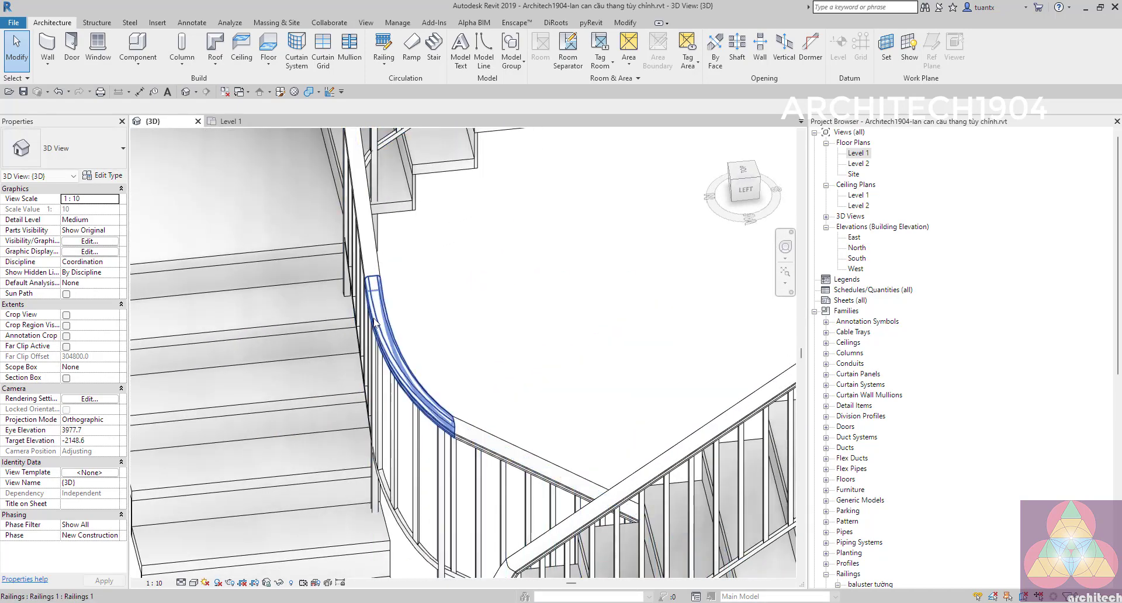
pyautogui.click(422, 339)
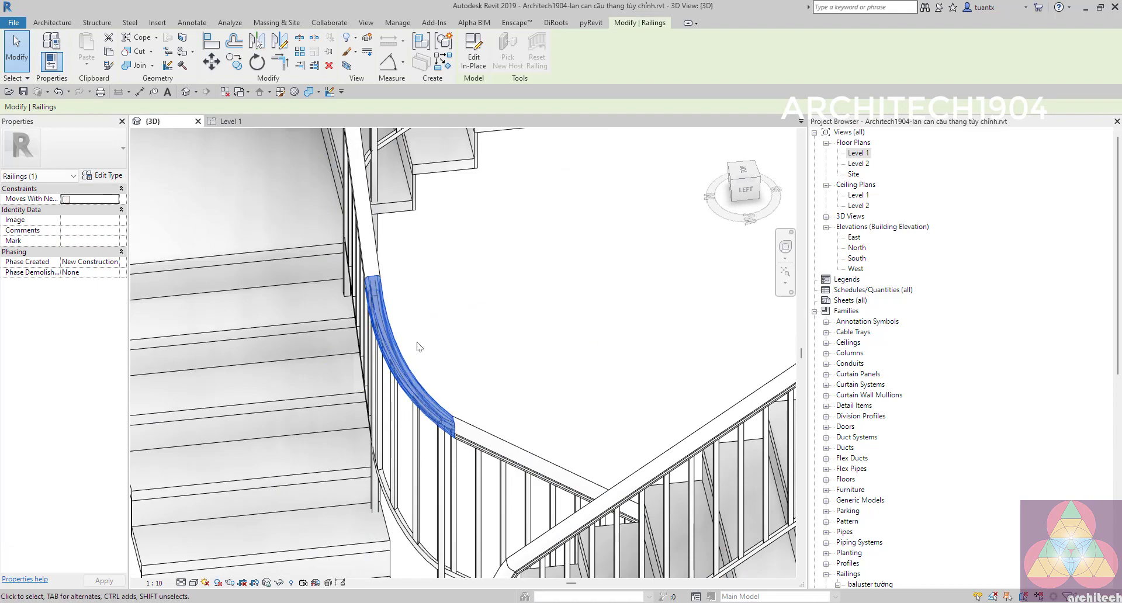
pyautogui.click(456, 329)
pyautogui.moveTo(456, 329); pyautogui.dragTo(496, 337, button='middle')
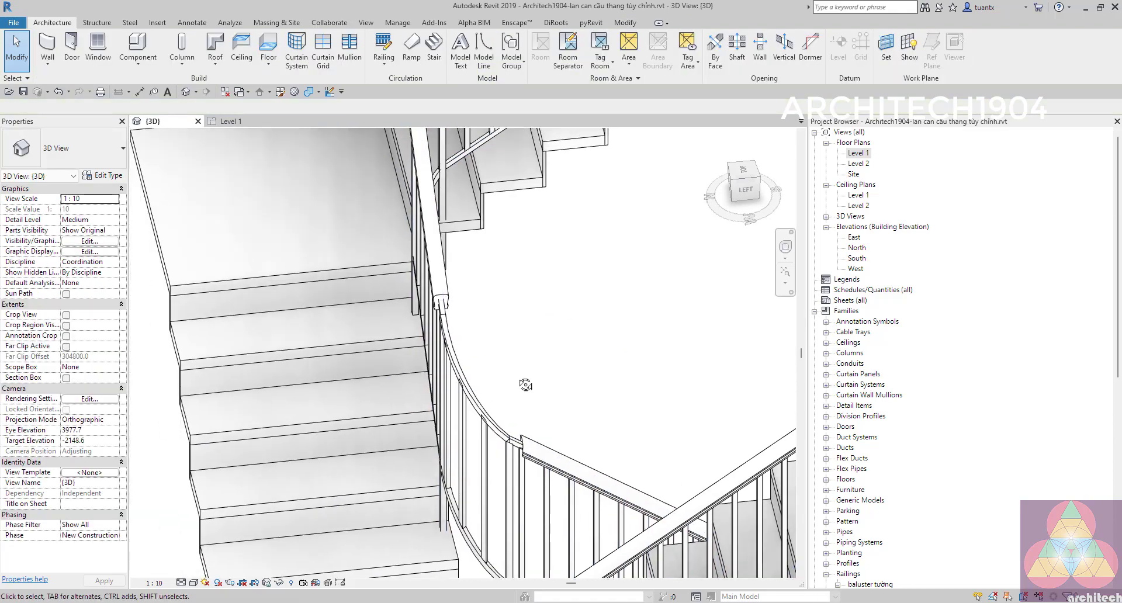
pyautogui.keyDown('shift'); pyautogui.moveTo(525, 385); pyautogui.dragTo(363, 453, button='middle'); pyautogui.keyUp('shift')
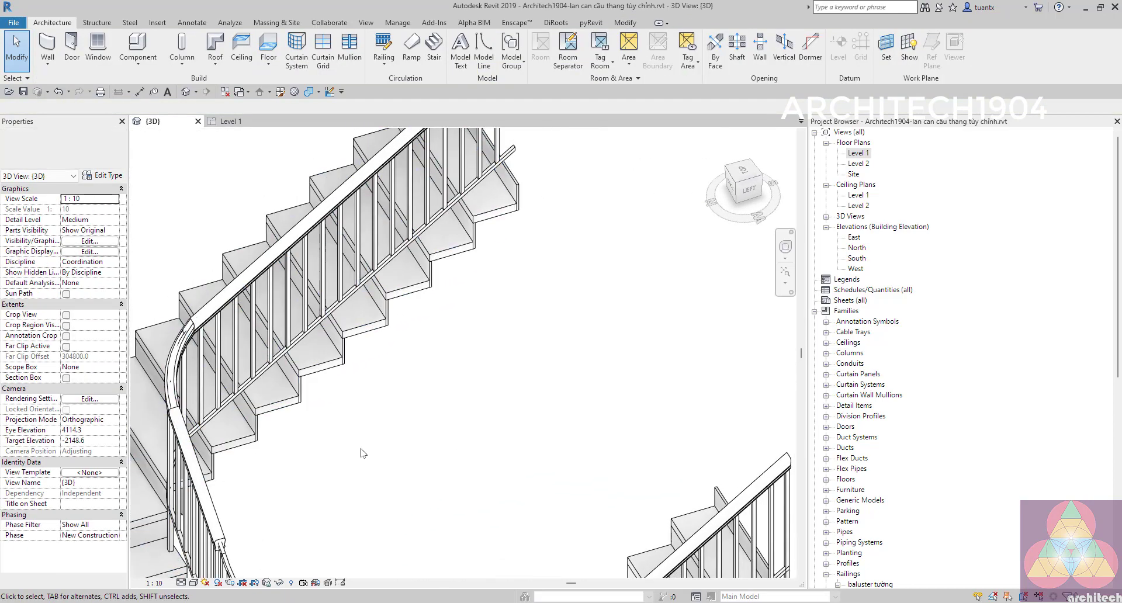
pyautogui.scroll(2, 362, 453)
pyautogui.scroll(2, 350, 438)
pyautogui.scroll(2, 333, 415)
pyautogui.scroll(2, 319, 392)
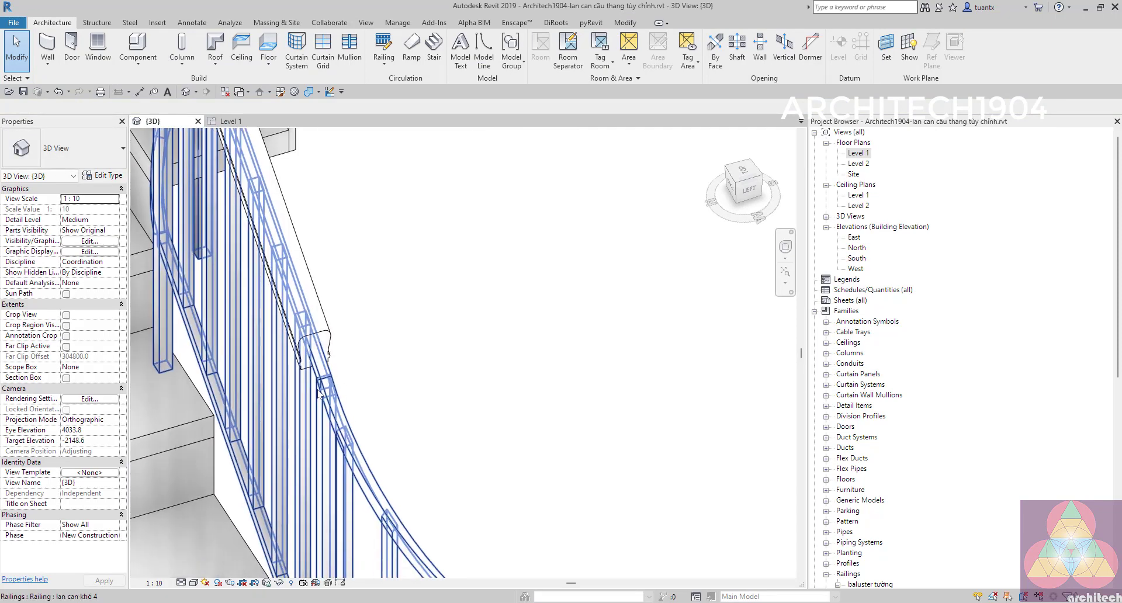
pyautogui.scroll(-2, 318, 392)
pyautogui.scroll(-1, 374, 393)
pyautogui.scroll(2, 368, 395)
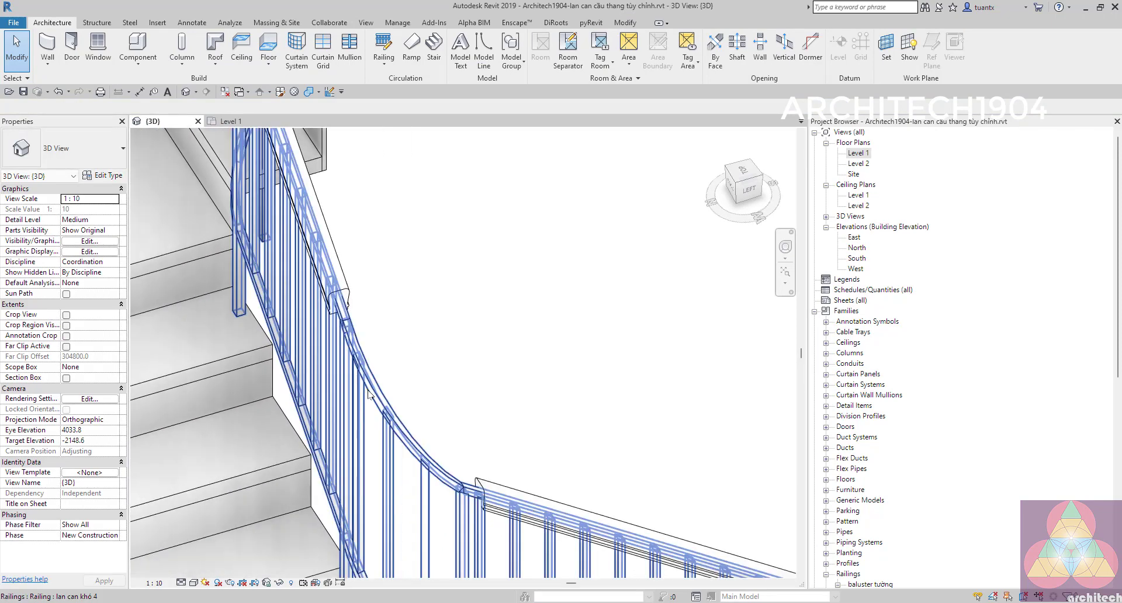
# Step: Check the curved railing from above, then open the Level 1 floor plan
pyautogui.click(368, 393)
pyautogui.rightClick(376, 445)
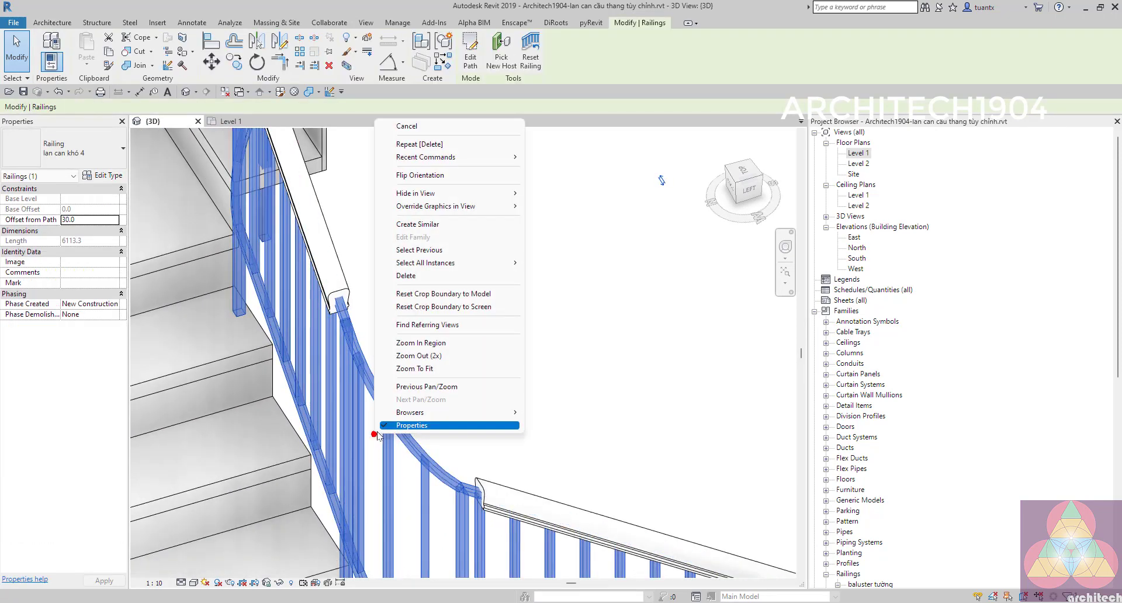
pyautogui.click(359, 262)
pyautogui.moveTo(359, 262)
pyautogui.keyDown('shift'); pyautogui.mouseDown(button='middle')
pyautogui.moveTo(334, 402)
pyautogui.moveTo(412, 370)
pyautogui.mouseUp(button='middle'); pyautogui.keyUp('shift')
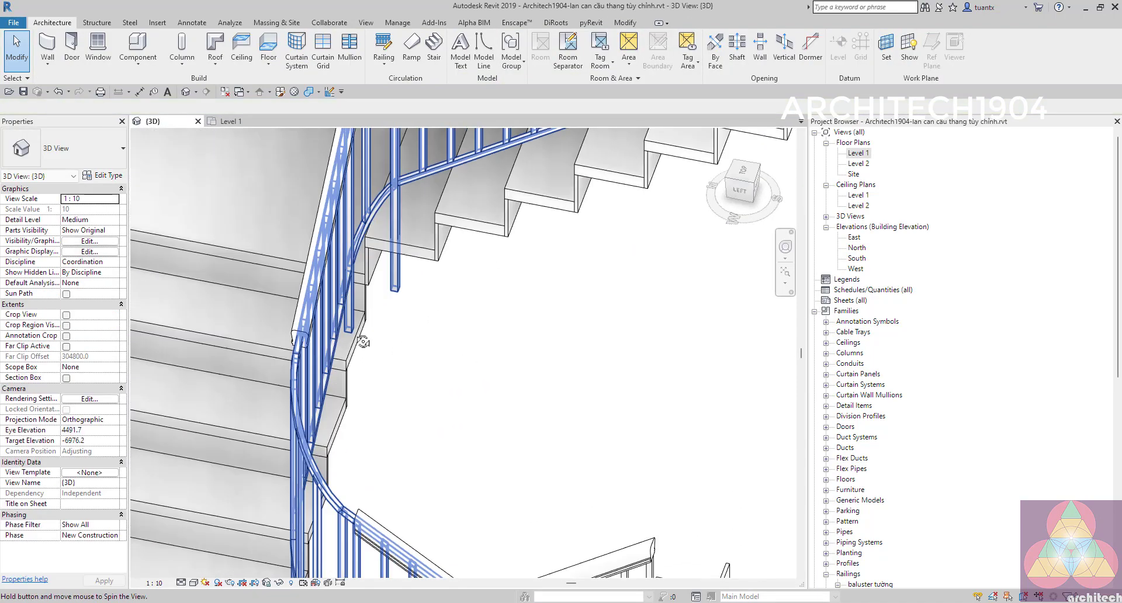
pyautogui.click(413, 369)
pyautogui.moveTo(459, 431); pyautogui.dragTo(709, 262, button='middle')
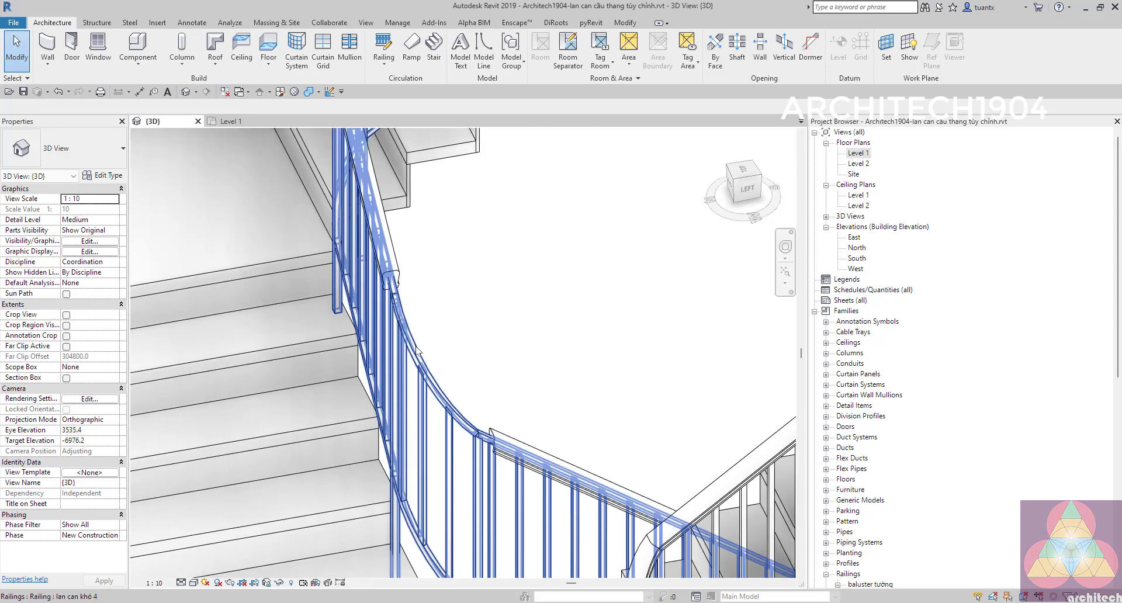
pyautogui.doubleClick(855, 154)
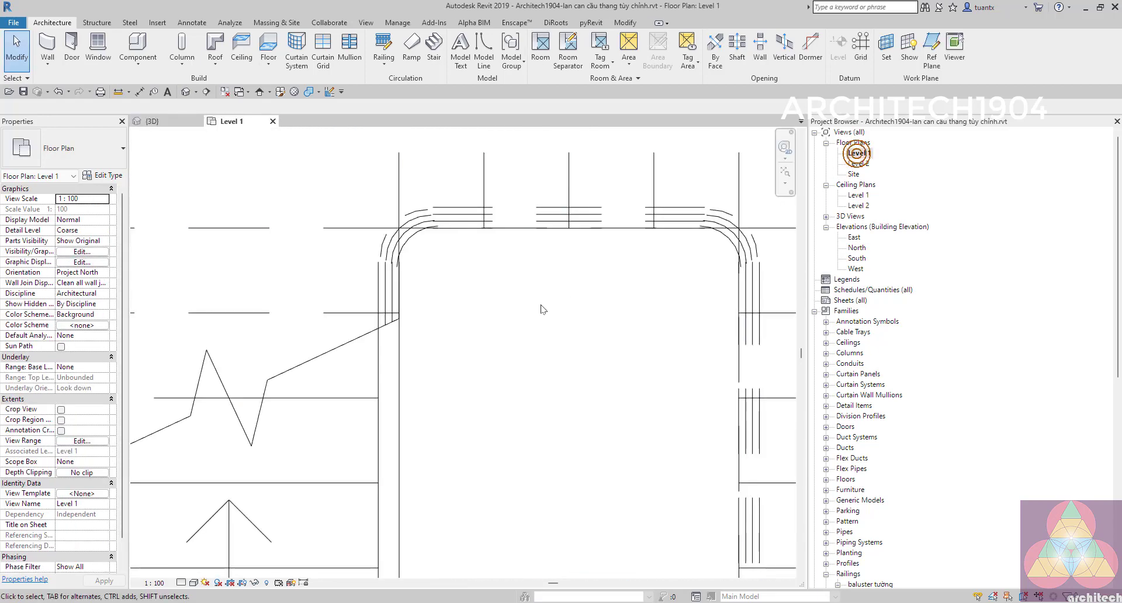
# Step: Bring the railing into view and open the Level 2 floor plan
pyautogui.moveTo(471, 235); pyautogui.dragTo(532, 283, button='middle')
pyautogui.scroll(-2, 514, 298)
pyautogui.scroll(-2, 490, 313)
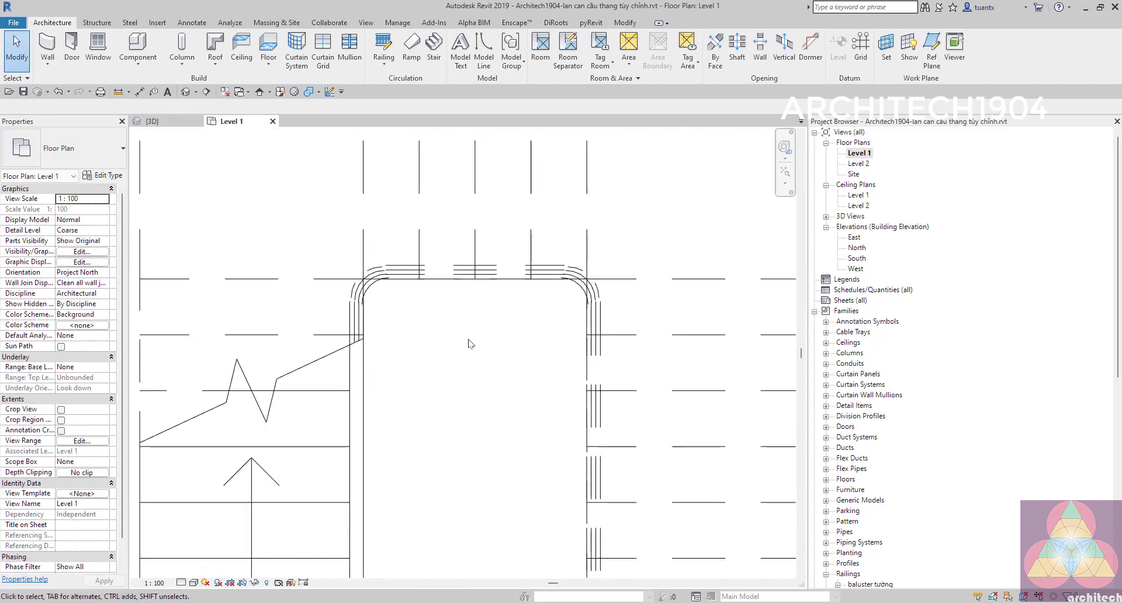
pyautogui.scroll(-2, 470, 354)
pyautogui.scroll(-2, 467, 357)
pyautogui.scroll(3, 491, 321)
pyautogui.scroll(2, 405, 293)
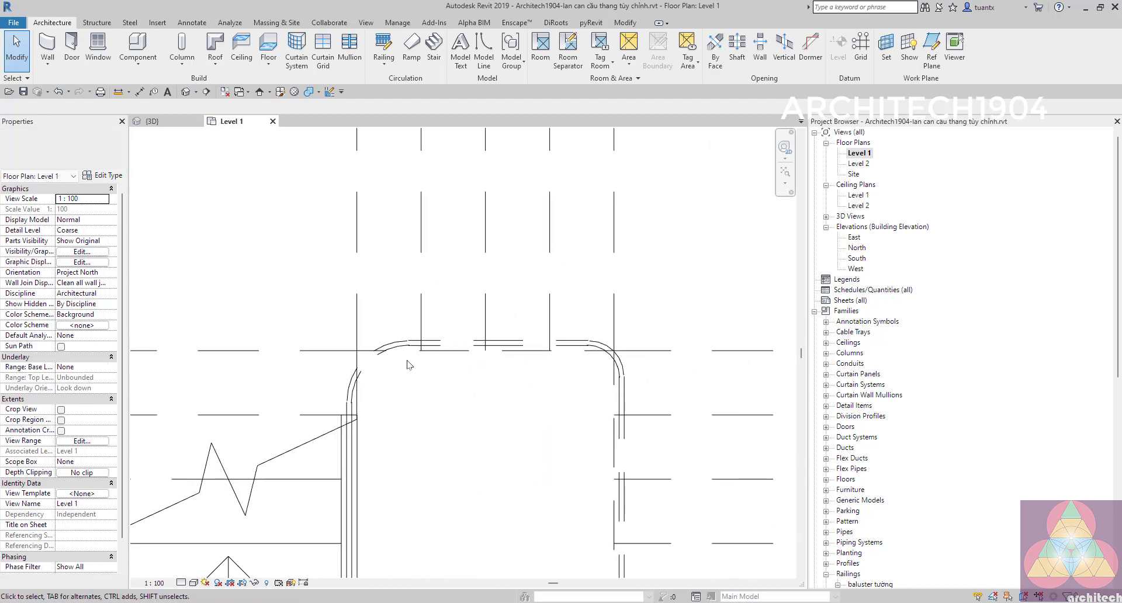
pyautogui.doubleClick(858, 164)
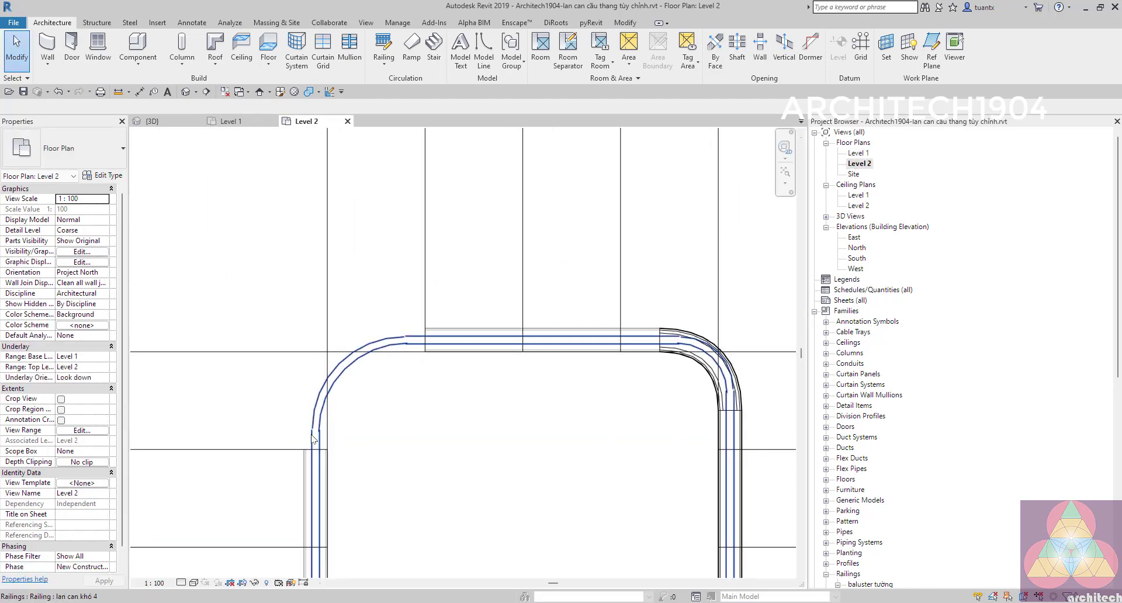
# Step: Pan and zoom around the railing's rounded landing corners in the Level 2 plan
pyautogui.moveTo(584, 365); pyautogui.dragTo(537, 325, button='middle')
pyautogui.scroll(1, 538, 325)
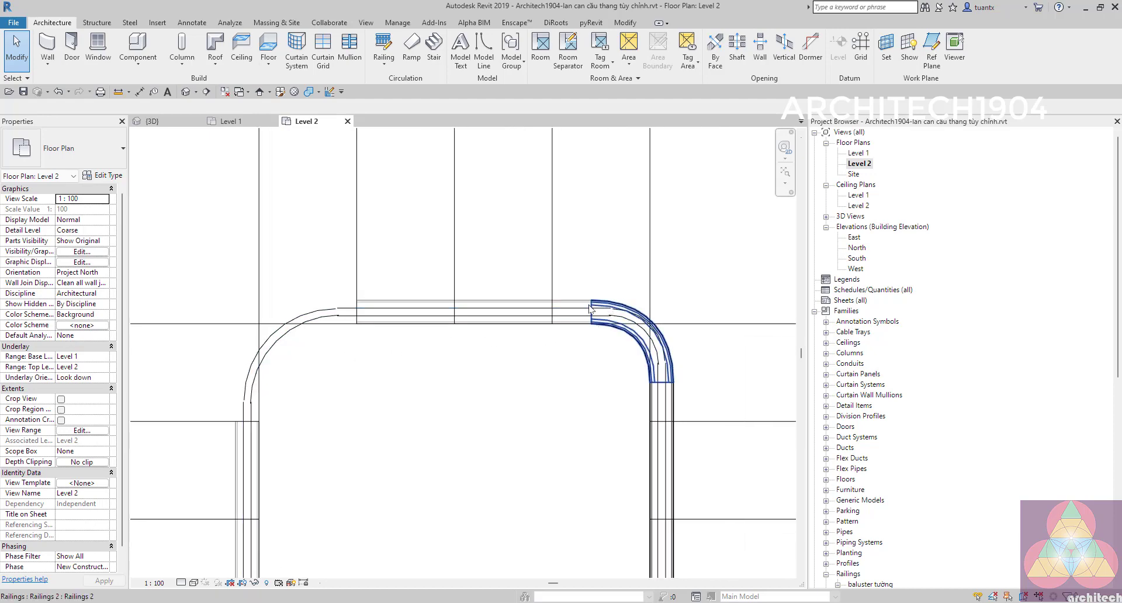
pyautogui.scroll(2, 578, 309)
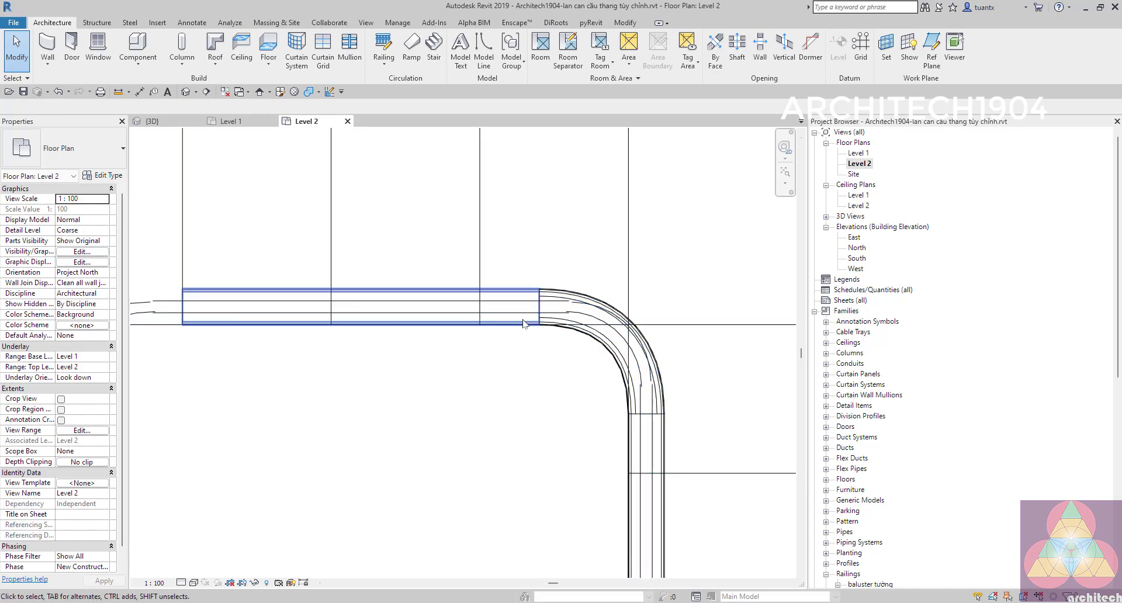
pyautogui.scroll(-2, 460, 350)
pyautogui.scroll(2, 526, 362)
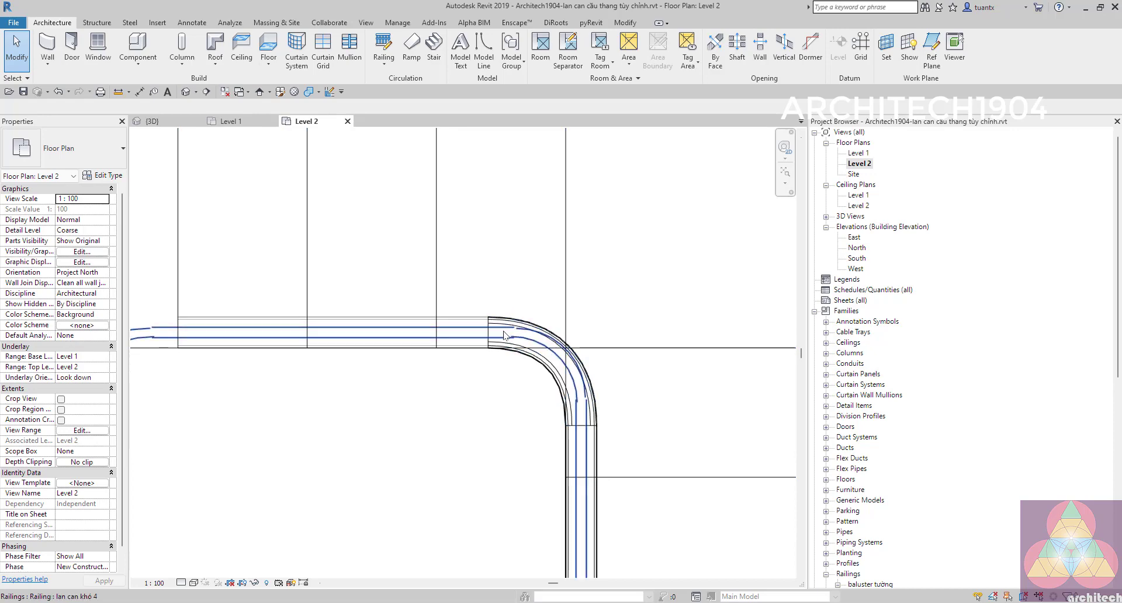
pyautogui.scroll(-1, 468, 387)
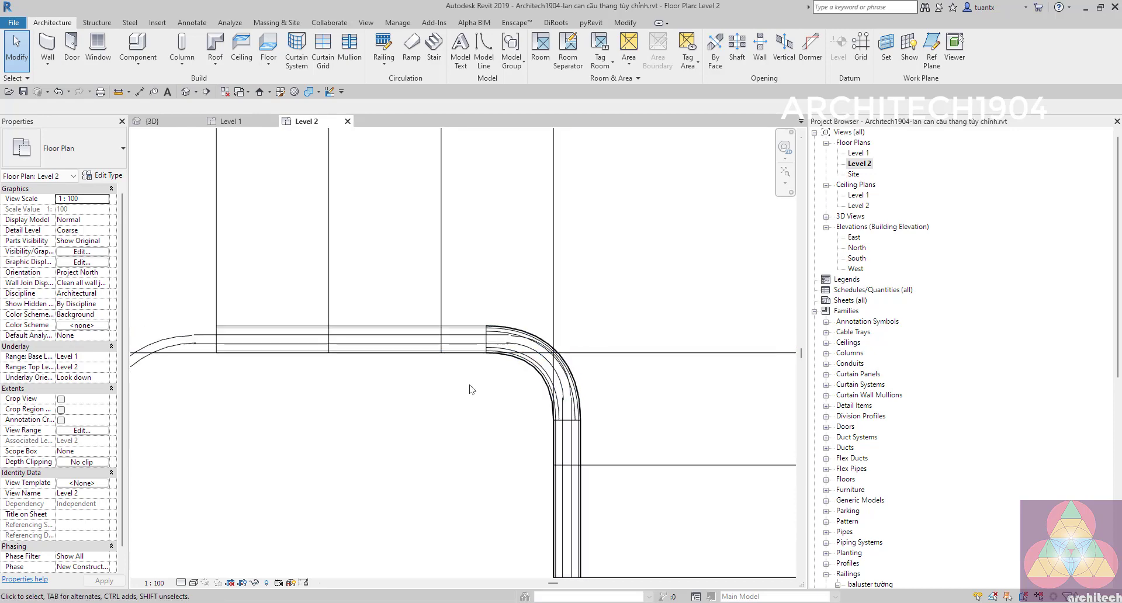
pyautogui.keyDown('shift'); pyautogui.hscroll(-5, 447, 381); pyautogui.keyUp('shift')
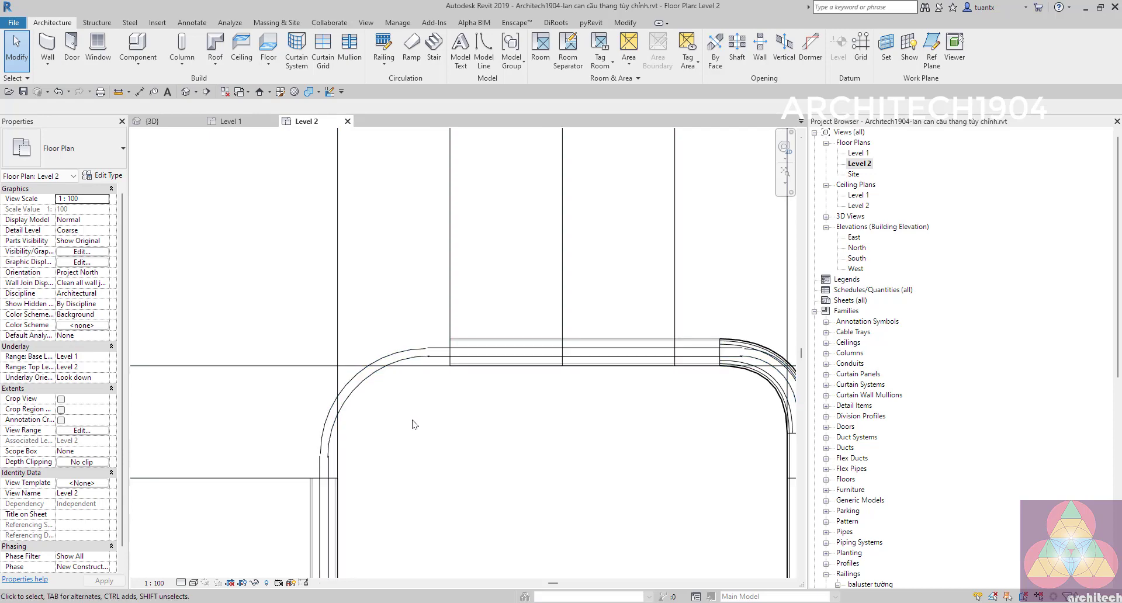
pyautogui.scroll(-1, 466, 418)
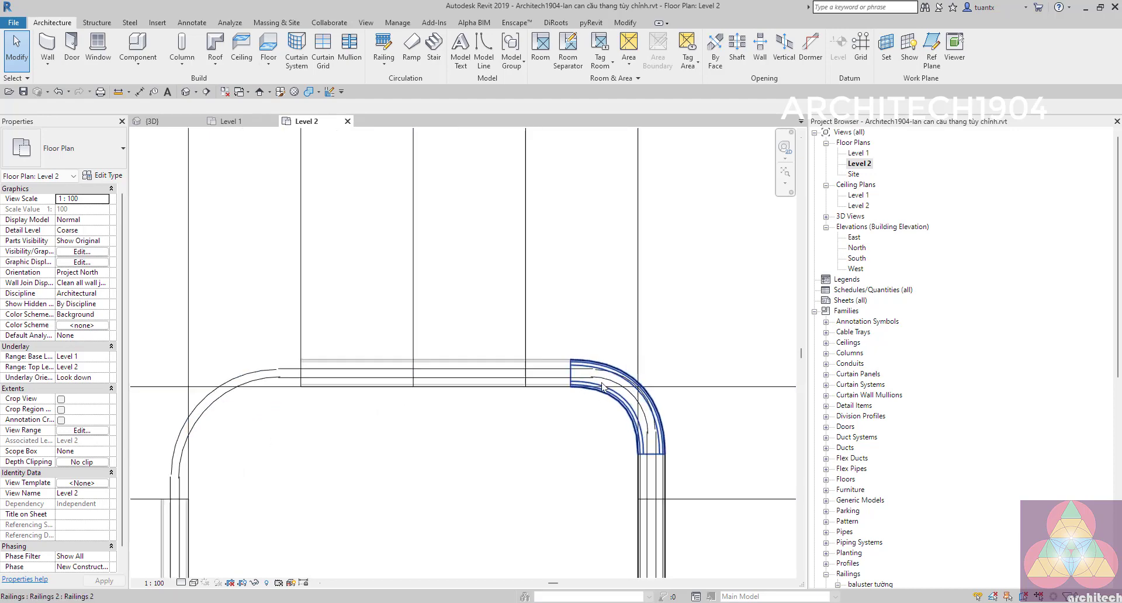
pyautogui.scroll(2, 480, 342)
pyautogui.scroll(2, 480, 342)
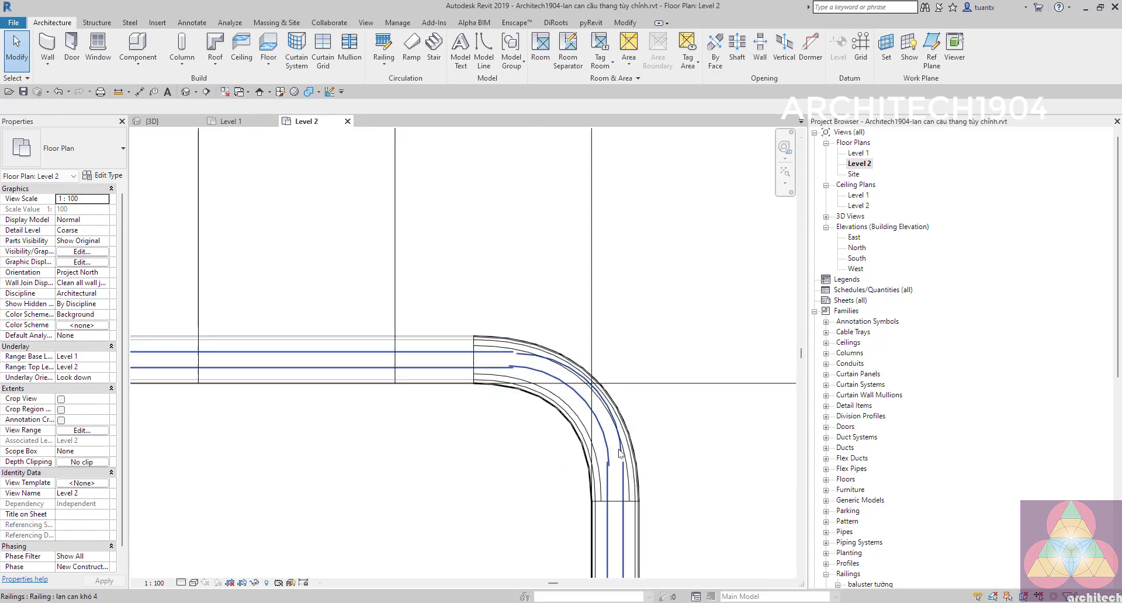
pyautogui.scroll(-1, 467, 374)
pyautogui.scroll(-1, 430, 388)
pyautogui.scroll(2, 430, 388)
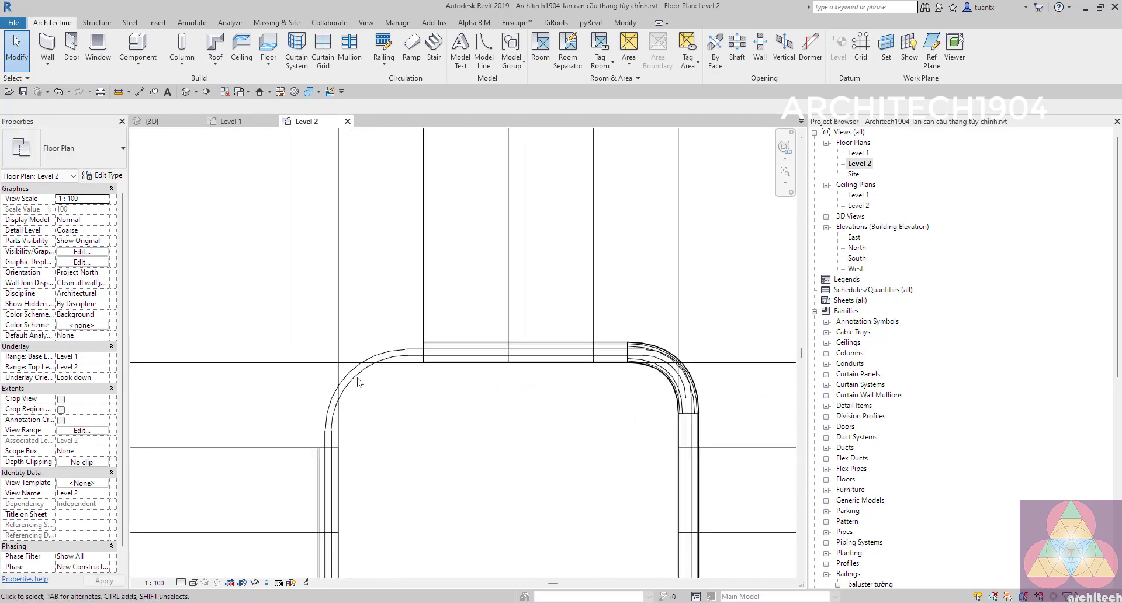
pyautogui.scroll(-2, 526, 351)
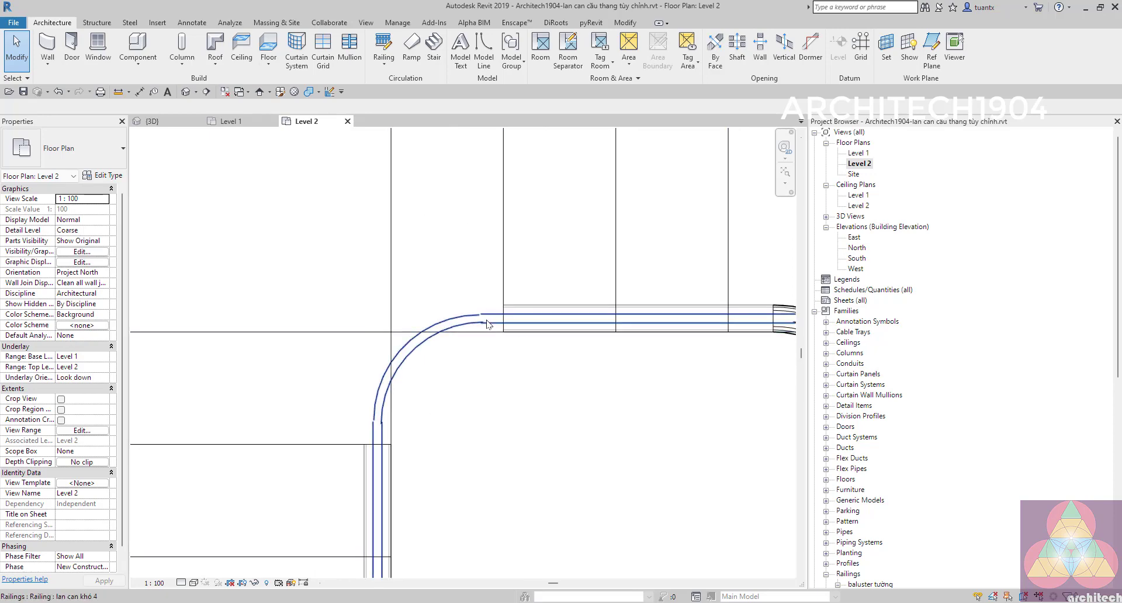
# Step: Create an in-place Railings family named Railings 1 and start a swept blend
pyautogui.click(138, 63)
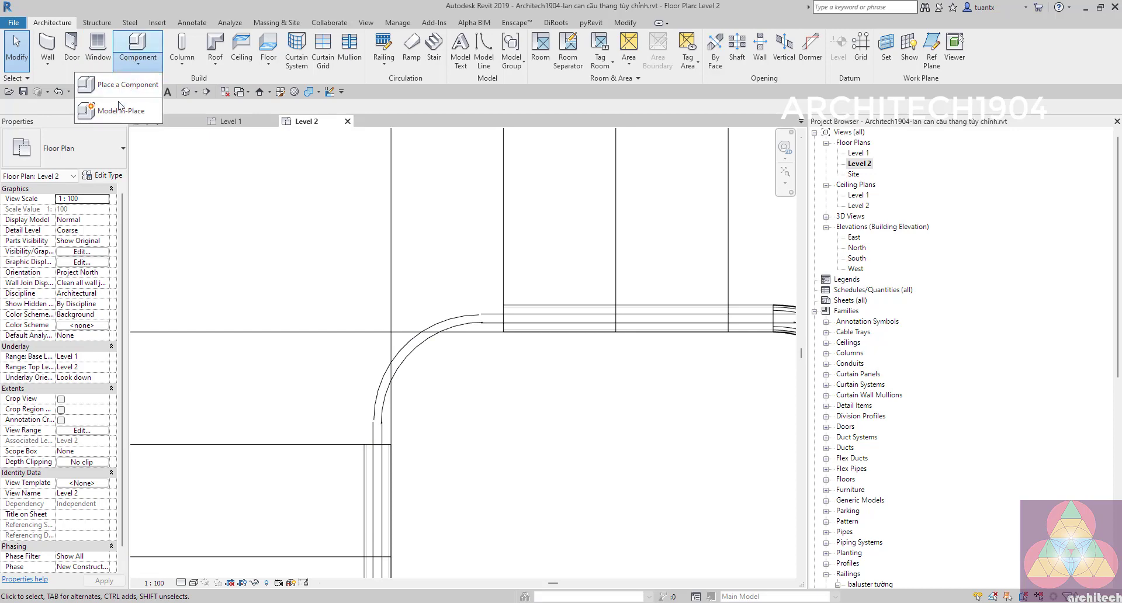
pyautogui.click(114, 111)
pyautogui.scroll(-4, 482, 299)
pyautogui.scroll(-3, 496, 304)
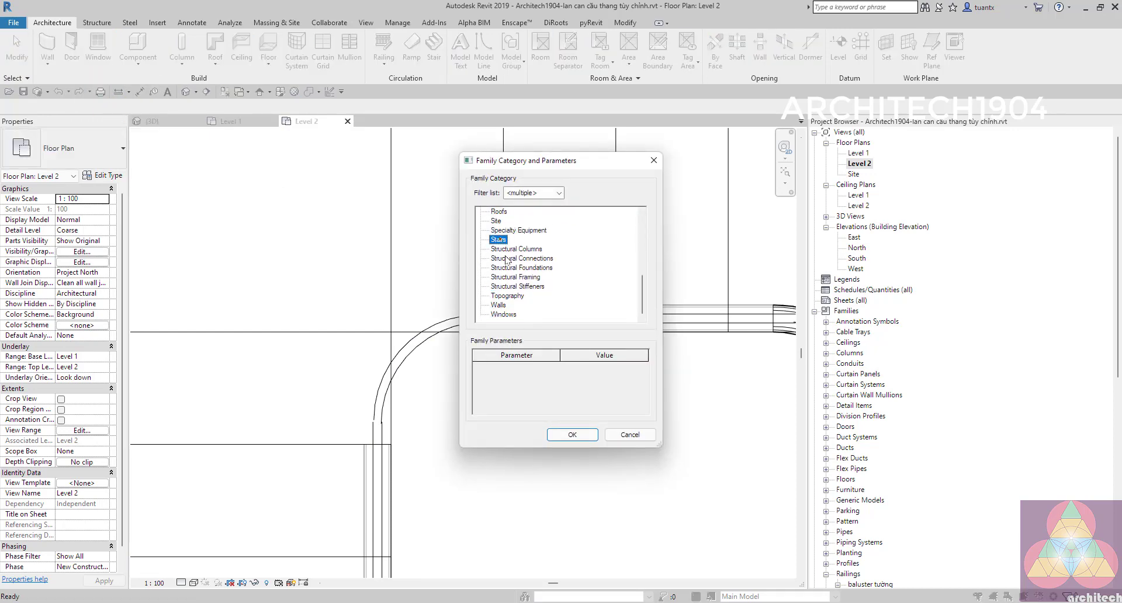
pyautogui.scroll(2, 501, 309)
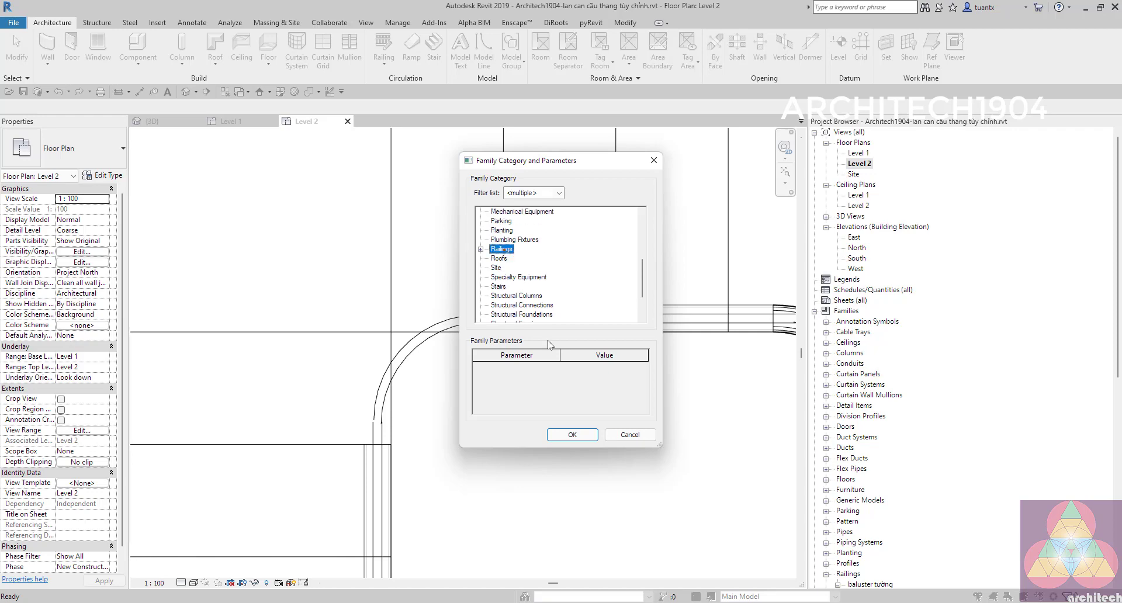
pyautogui.click(559, 435)
pyautogui.click(615, 153)
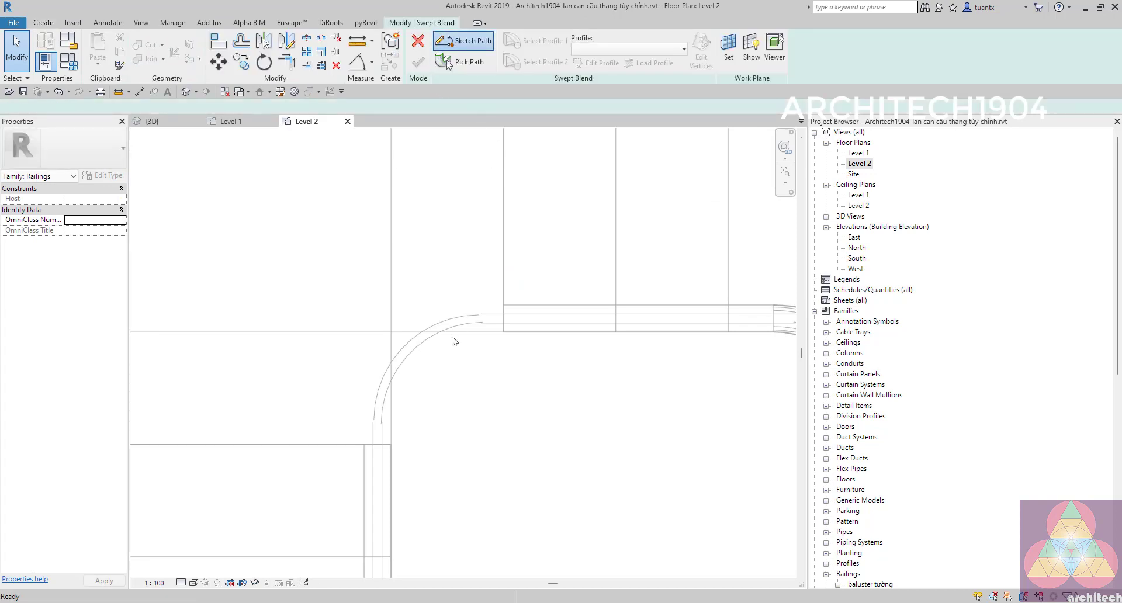
pyautogui.click(447, 41)
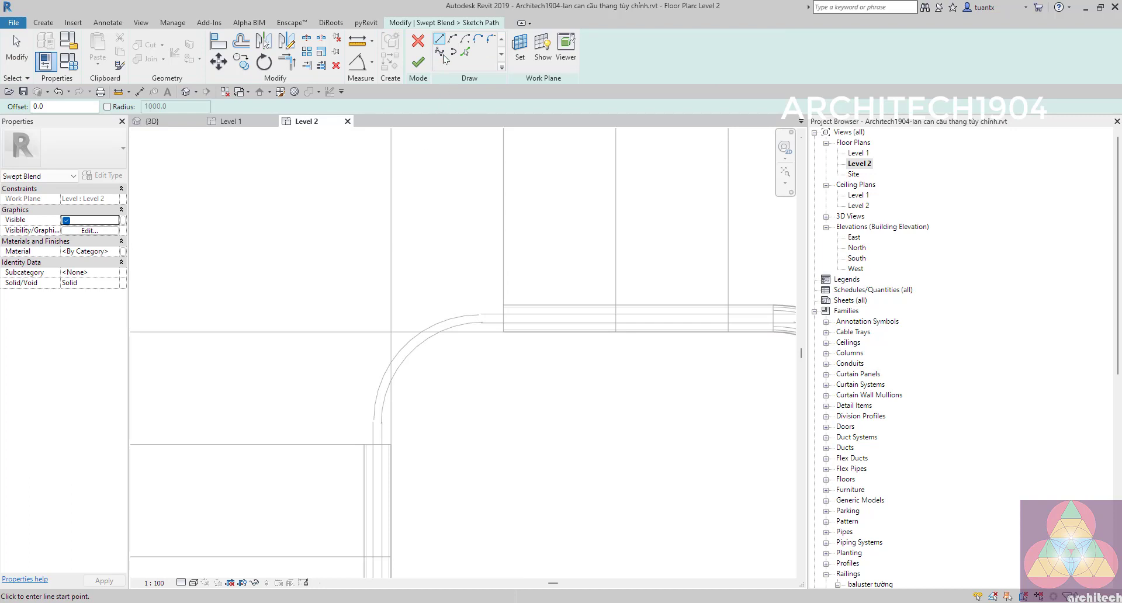
# Step: Draw a spline path along the left rounded railing corner on Level 2
pyautogui.click(439, 51)
pyautogui.scroll(3, 397, 435)
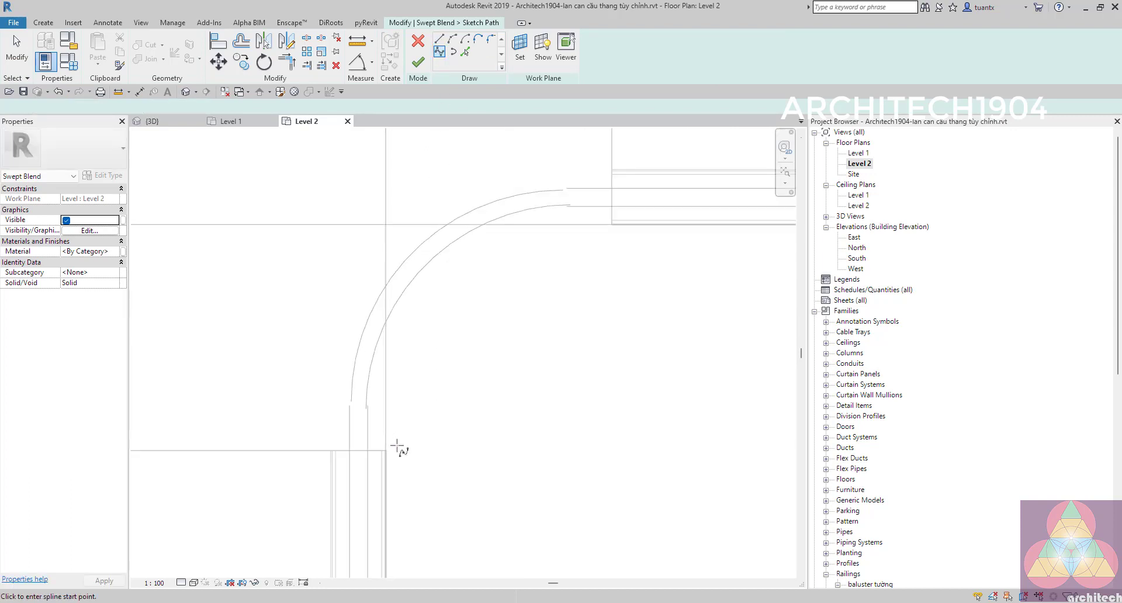
pyautogui.scroll(3, 398, 447)
pyautogui.scroll(2, 375, 464)
pyautogui.click(389, 480)
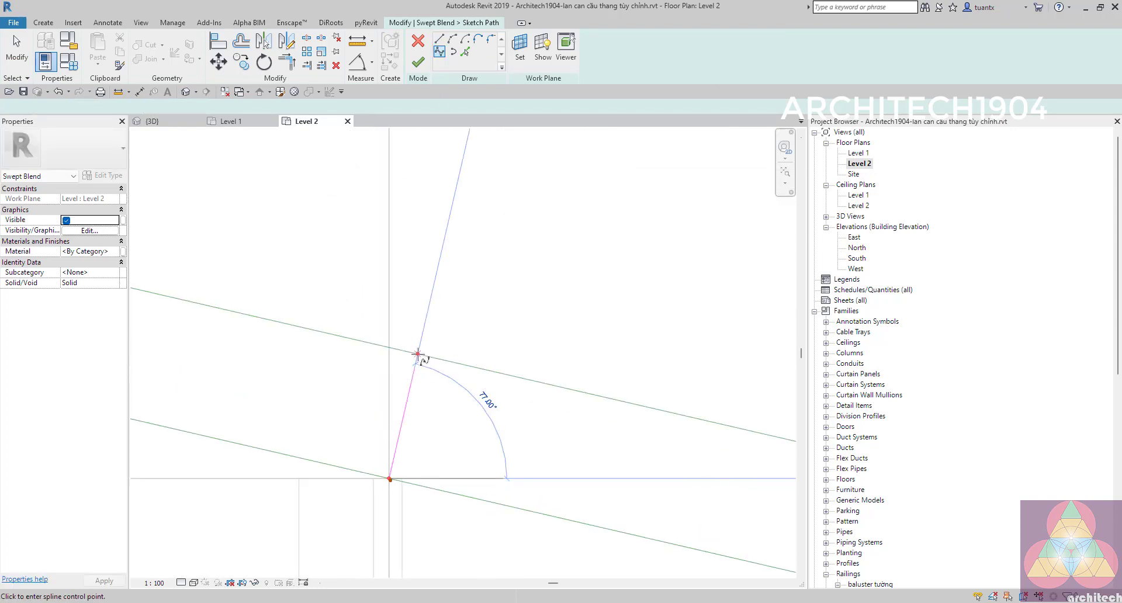
pyautogui.click(417, 354)
pyautogui.scroll(-2, 409, 494)
pyautogui.scroll(2, 413, 471)
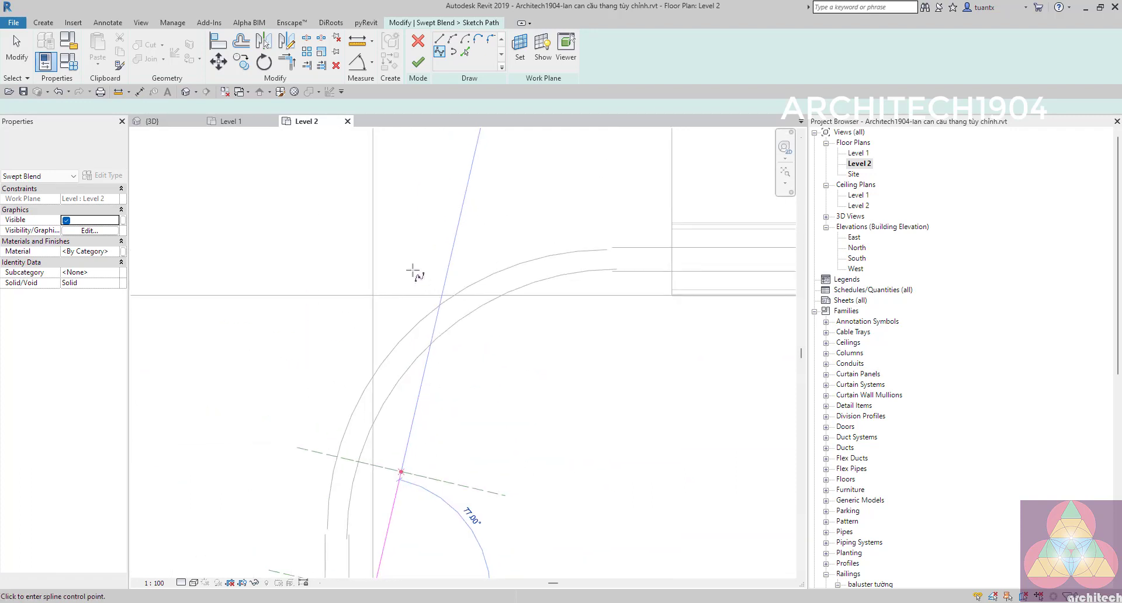
pyautogui.scroll(2, 414, 272)
pyautogui.scroll(2, 364, 325)
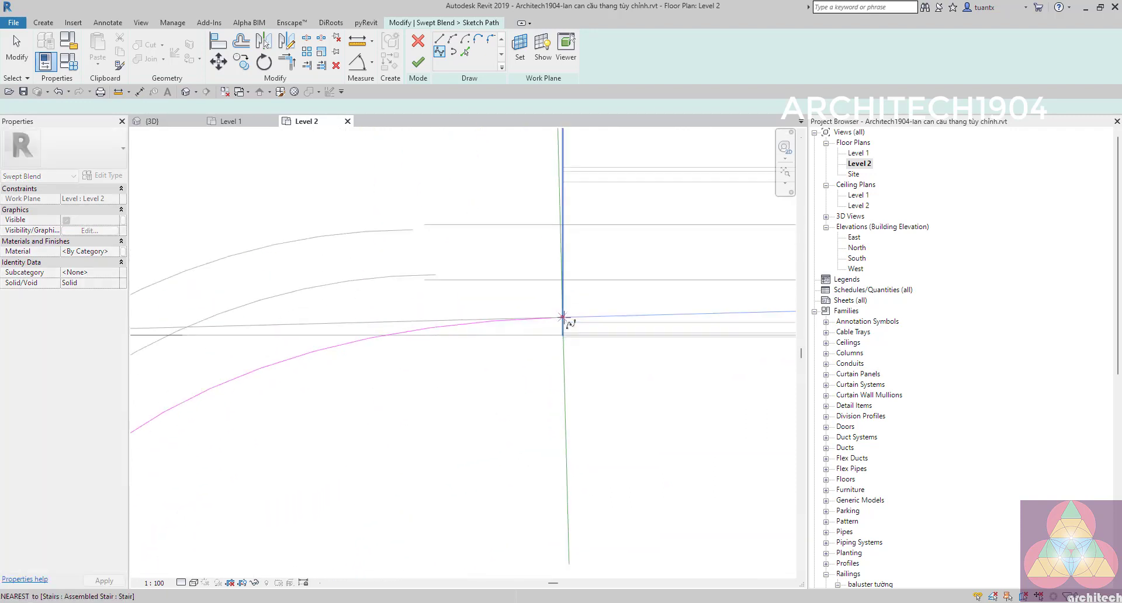
pyautogui.scroll(-2, 563, 318)
pyautogui.scroll(-2, 576, 346)
pyautogui.scroll(-2, 531, 381)
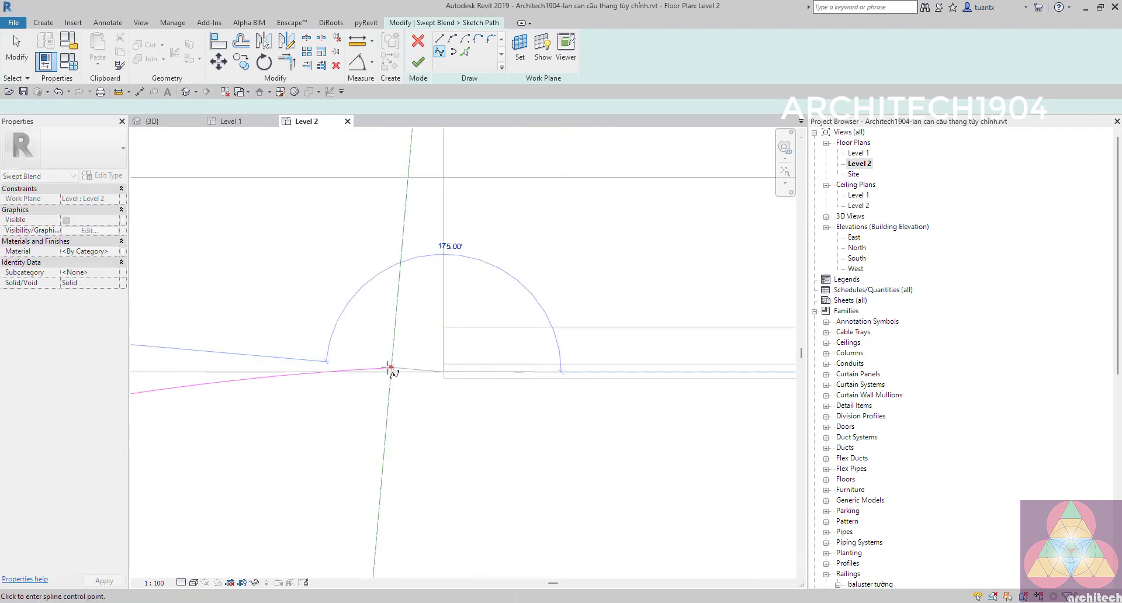
pyautogui.scroll(-2, 391, 370)
pyautogui.rightClick(333, 318)
pyautogui.click(368, 328)
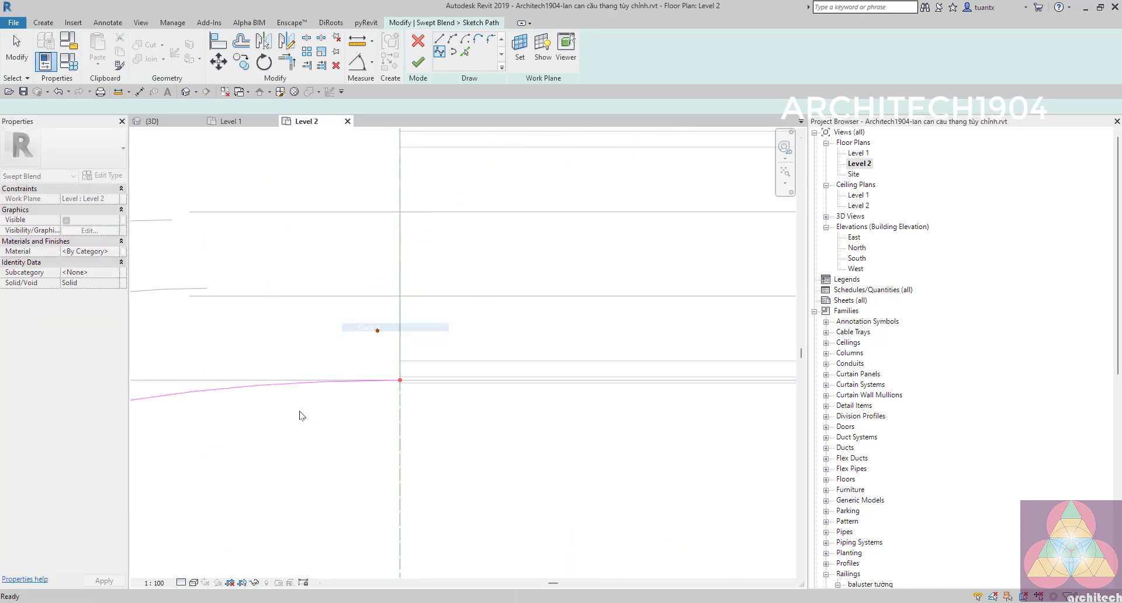
# Step: Centre the new corner curve in the plan and finish the path sketch
pyautogui.scroll(-3, 301, 397)
pyautogui.scroll(-2, 464, 343)
pyautogui.moveTo(383, 381); pyautogui.dragTo(430, 403, button='middle')
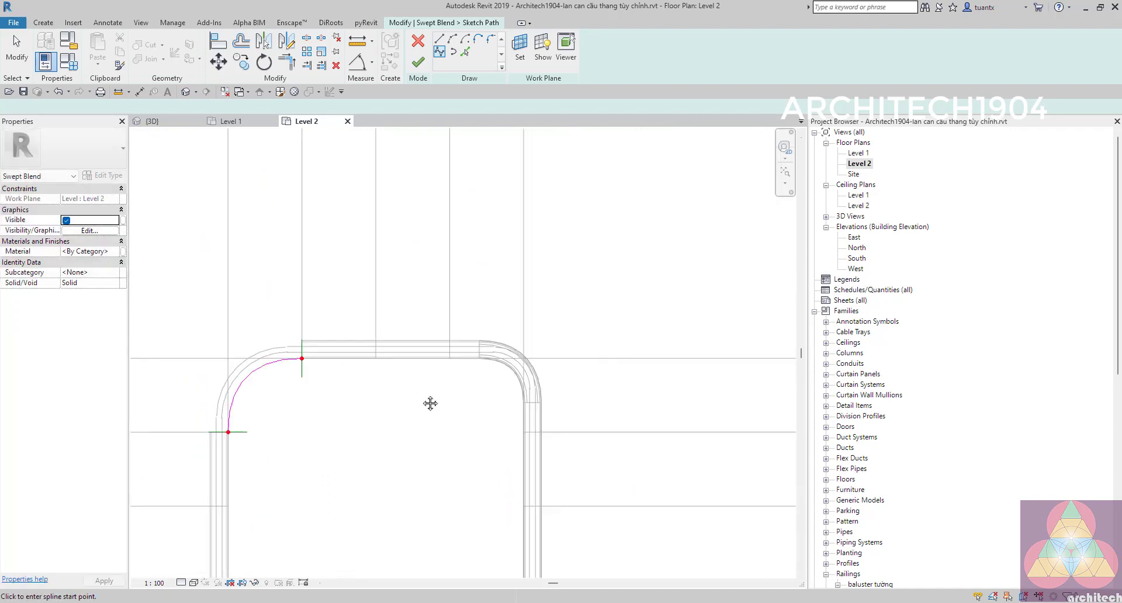
pyautogui.scroll(1, 409, 374)
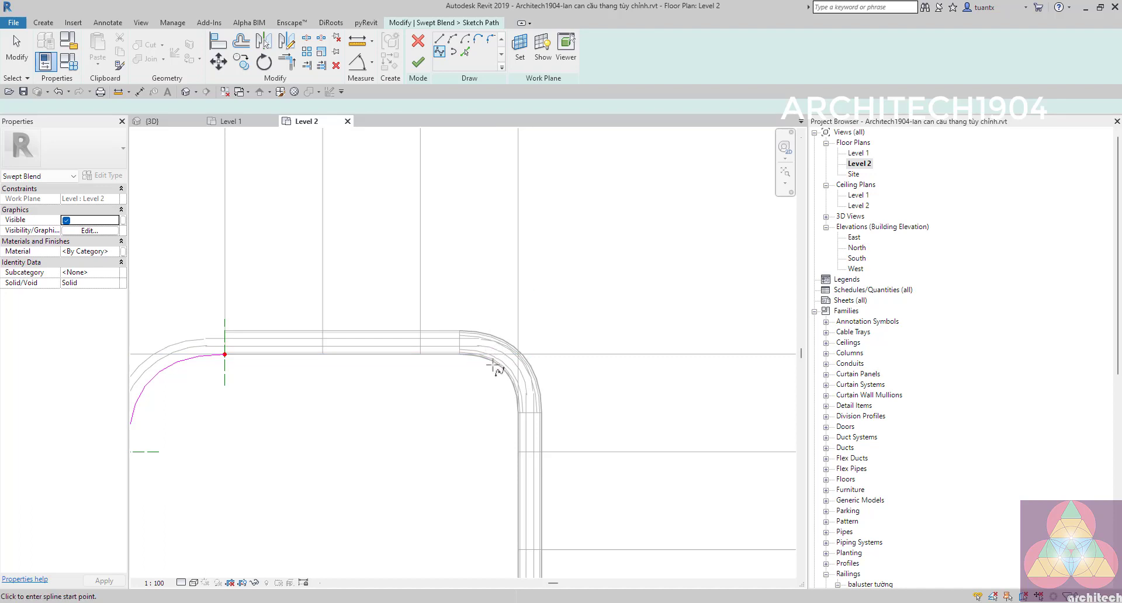
pyautogui.moveTo(464, 377); pyautogui.dragTo(613, 366, button='middle')
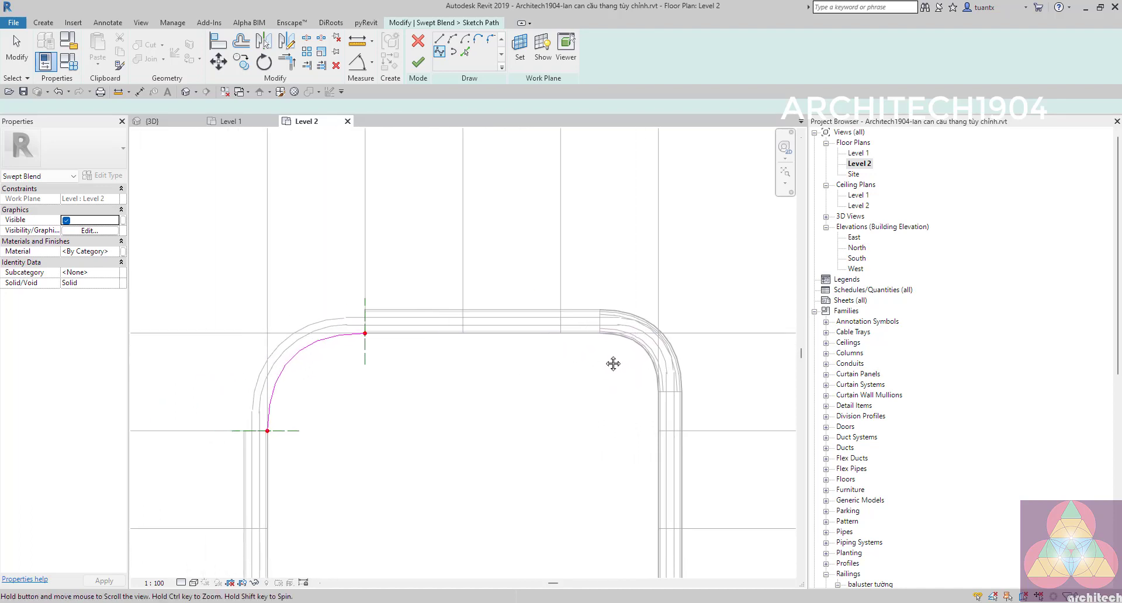
pyautogui.scroll(1, 584, 362)
pyautogui.moveTo(255, 381); pyautogui.dragTo(438, 382, button='middle')
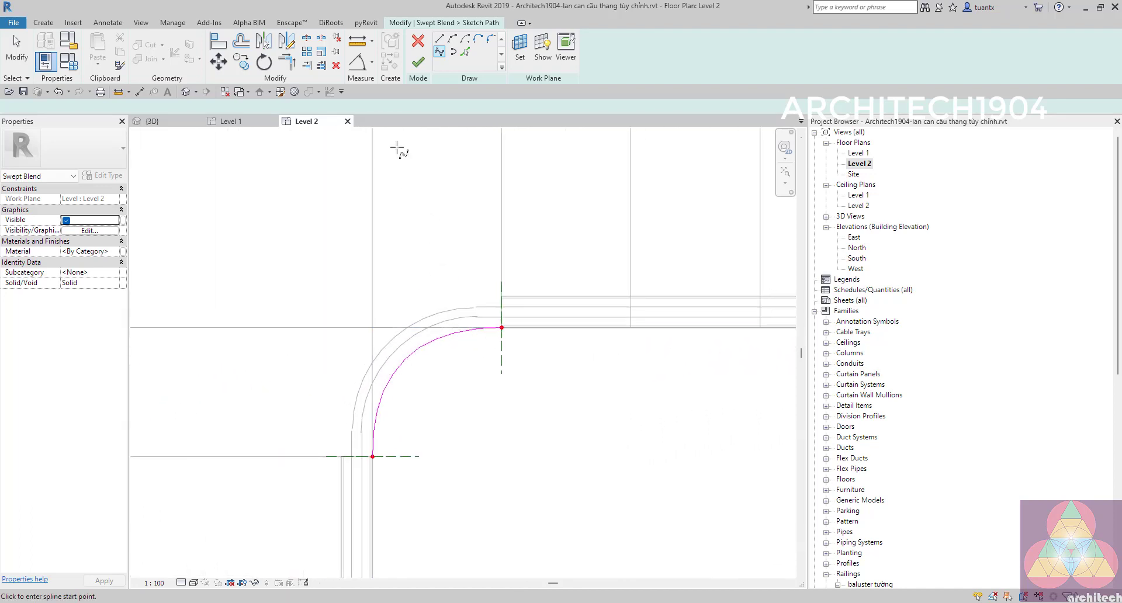
pyautogui.click(417, 64)
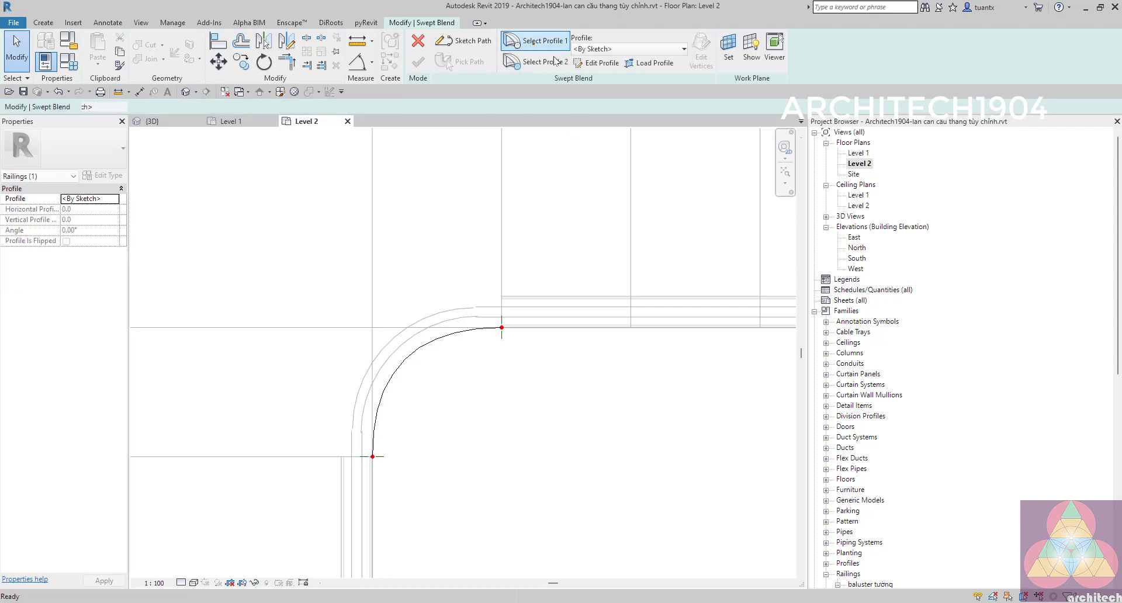
# Step: Switch to the 3D stair view and start editing the swept blend's first profile
pyautogui.click(181, 122)
pyautogui.moveTo(255, 169)
pyautogui.keyDown('shift'); pyautogui.mouseDown(button='middle')
pyautogui.moveTo(555, 353)
pyautogui.moveTo(448, 305)
pyautogui.moveTo(411, 233)
pyautogui.moveTo(588, 160)
pyautogui.moveTo(573, 117)
pyautogui.mouseUp(button='middle'); pyautogui.keyUp('shift')
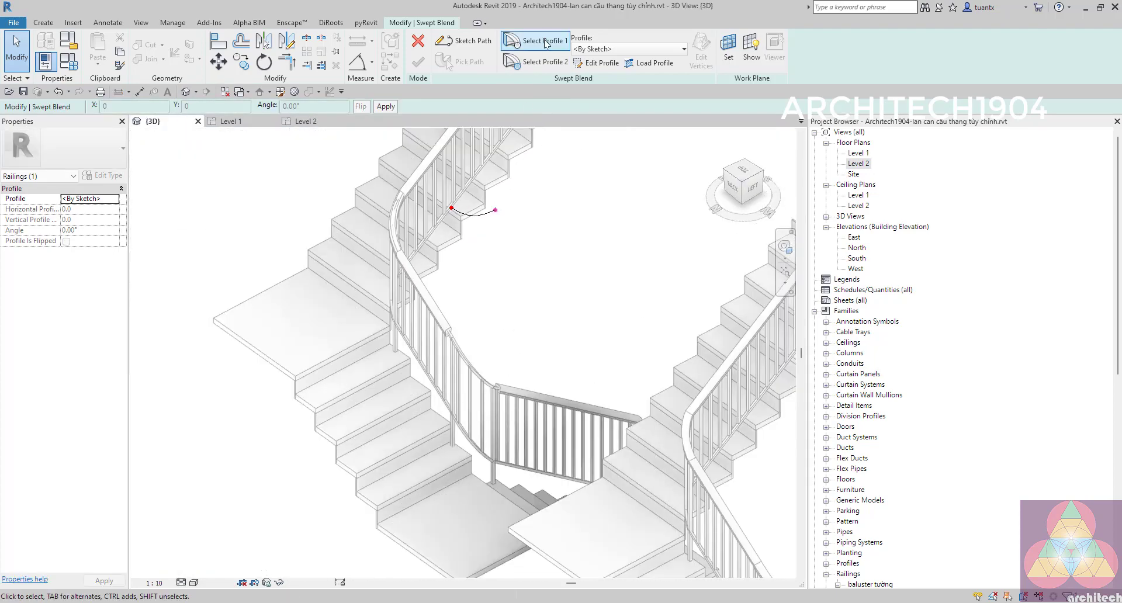
pyautogui.click(547, 43)
pyautogui.click(596, 63)
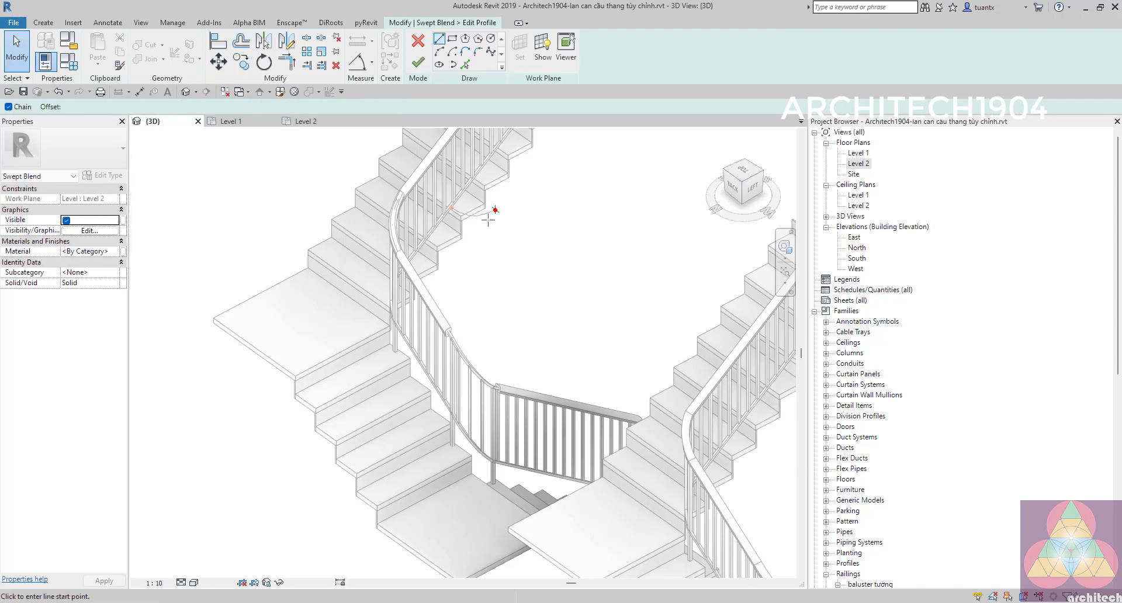
# Step: Pick the handrail's full cross-section outline loop, cycled with Tab, as the first profile
pyautogui.scroll(3, 496, 210)
pyautogui.moveTo(516, 364)
pyautogui.keyDown('shift'); pyautogui.mouseDown(button='middle')
pyautogui.moveTo(536, 401)
pyautogui.moveTo(571, 410)
pyautogui.moveTo(488, 413)
pyautogui.moveTo(479, 351)
pyautogui.mouseUp(button='middle'); pyautogui.keyUp('shift')
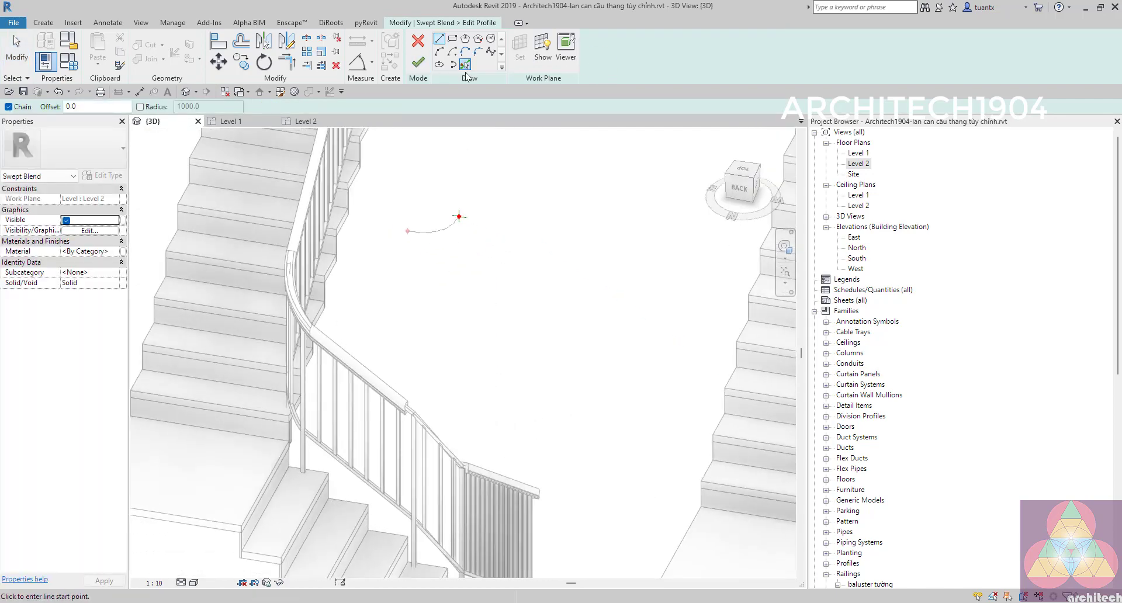
pyautogui.click(466, 71)
pyautogui.scroll(3, 462, 472)
pyautogui.scroll(3, 462, 456)
pyautogui.scroll(2, 464, 426)
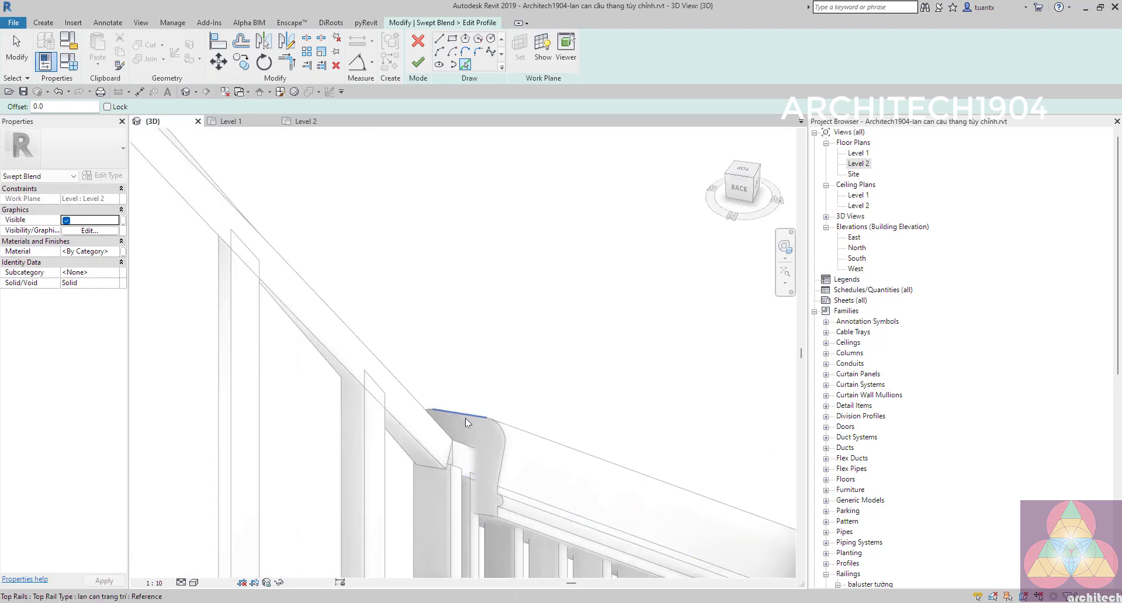
pyautogui.press('Tab')
pyautogui.click(465, 418)
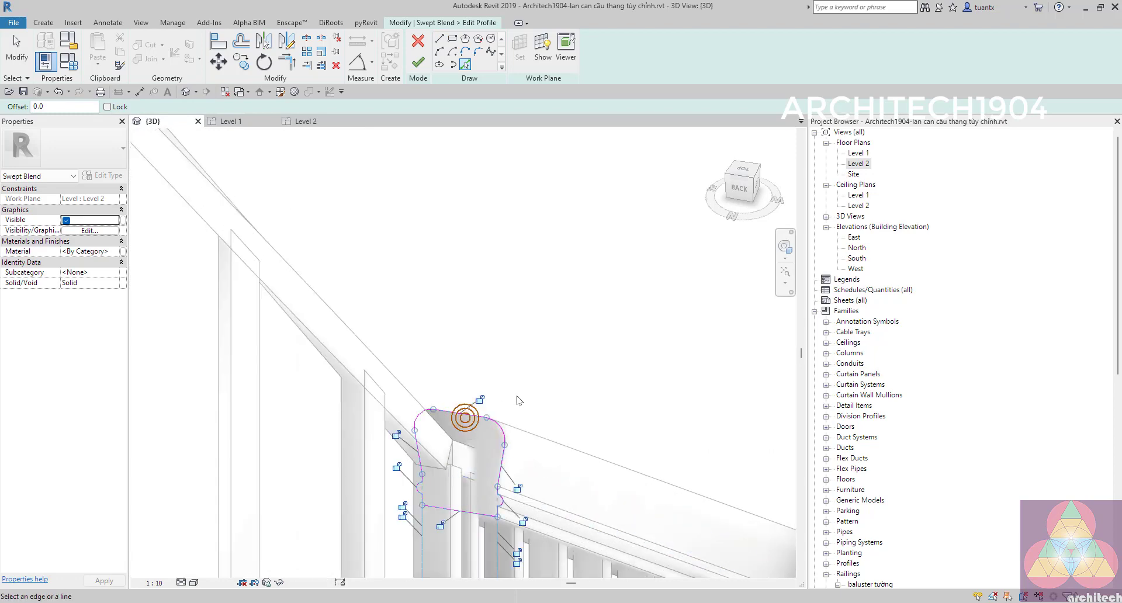
pyautogui.scroll(-4, 517, 400)
pyautogui.keyDown('shift'); pyautogui.moveTo(517, 400); pyautogui.dragTo(455, 468, button='middle'); pyautogui.keyUp('shift')
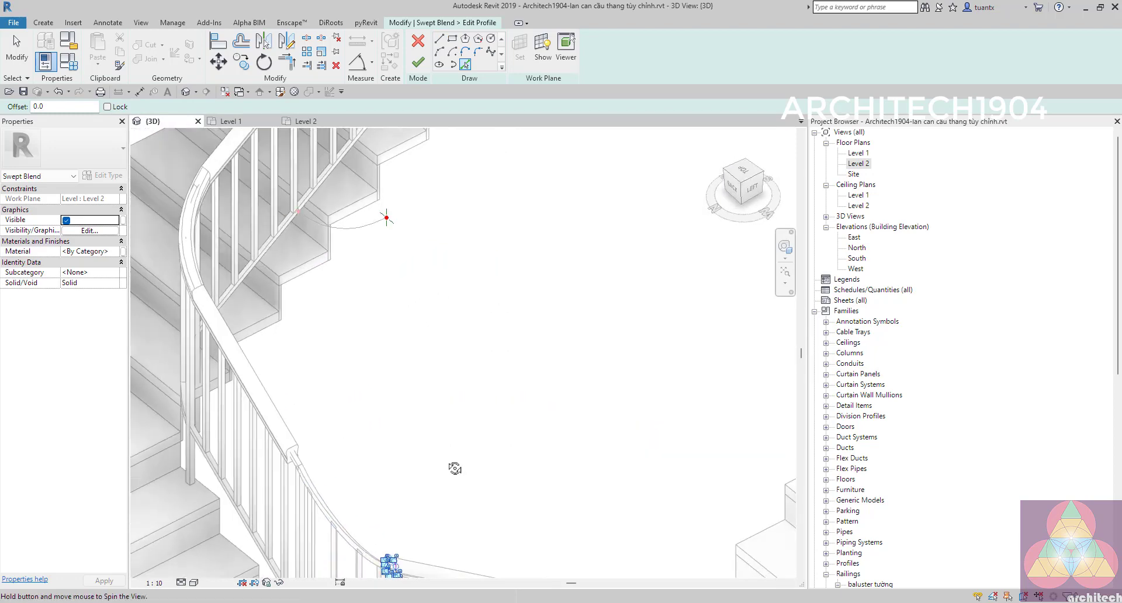
# Step: Finish the first profile and pick the handrail-end loop as the second profile
pyautogui.click(425, 65)
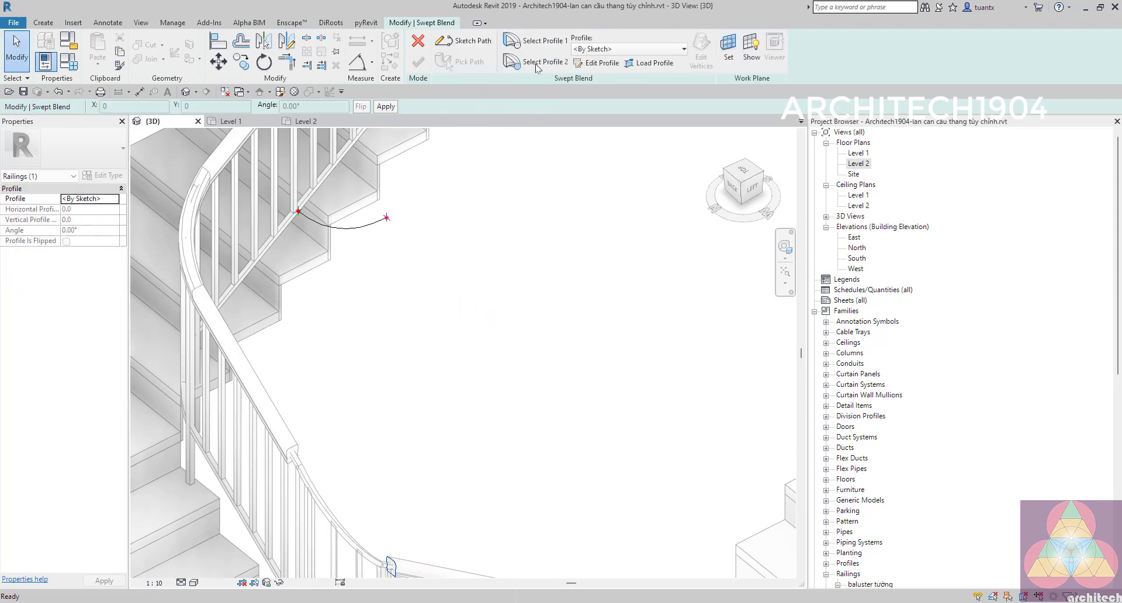
pyautogui.scroll(-3, 430, 299)
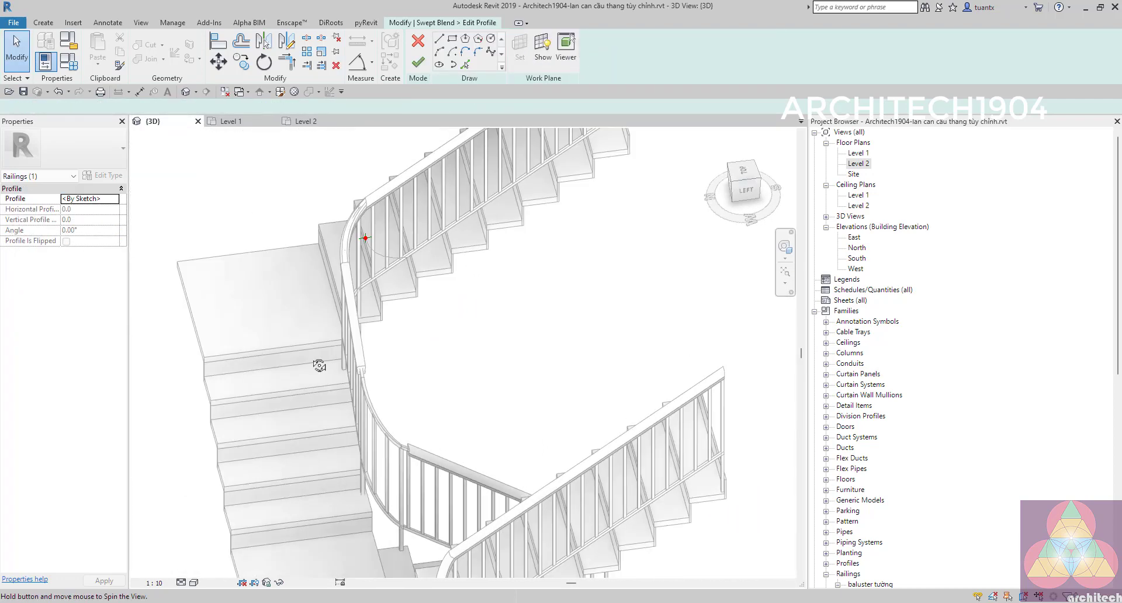
pyautogui.keyDown('shift'); pyautogui.moveTo(429, 299); pyautogui.dragTo(361, 434, button='middle'); pyautogui.keyUp('shift')
pyautogui.scroll(4, 360, 433)
pyautogui.scroll(4, 360, 434)
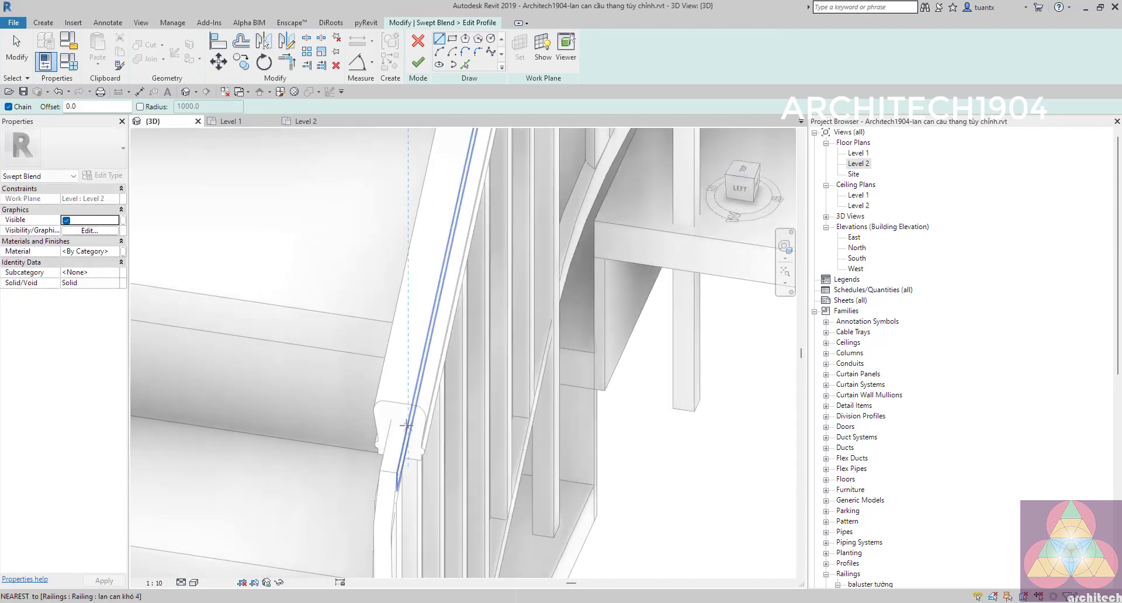
pyautogui.click(466, 65)
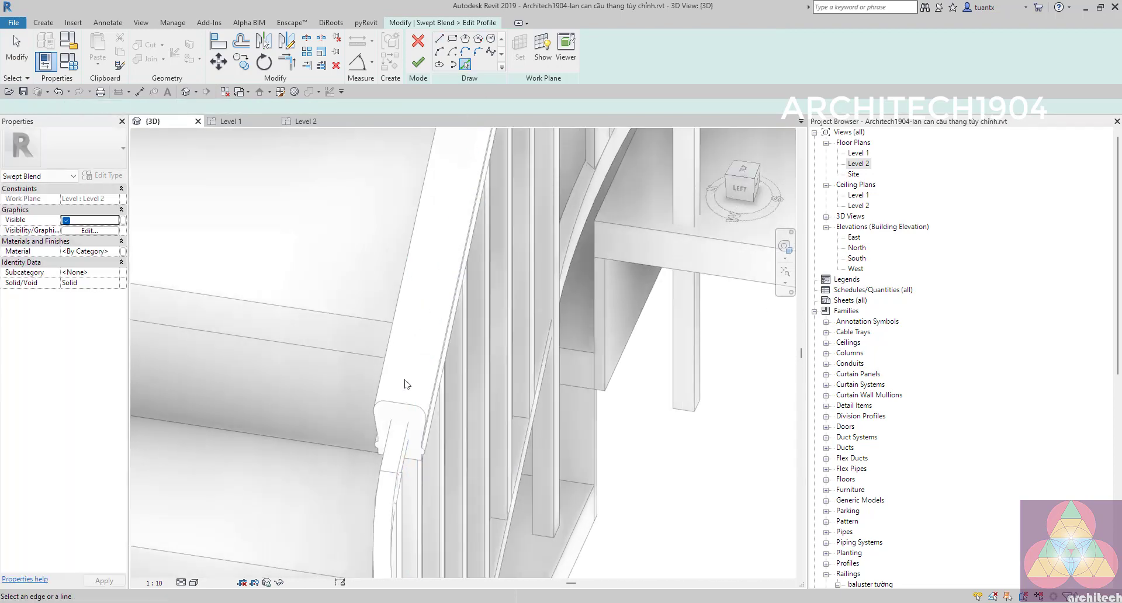
pyautogui.press('Tab')
pyautogui.click(396, 409)
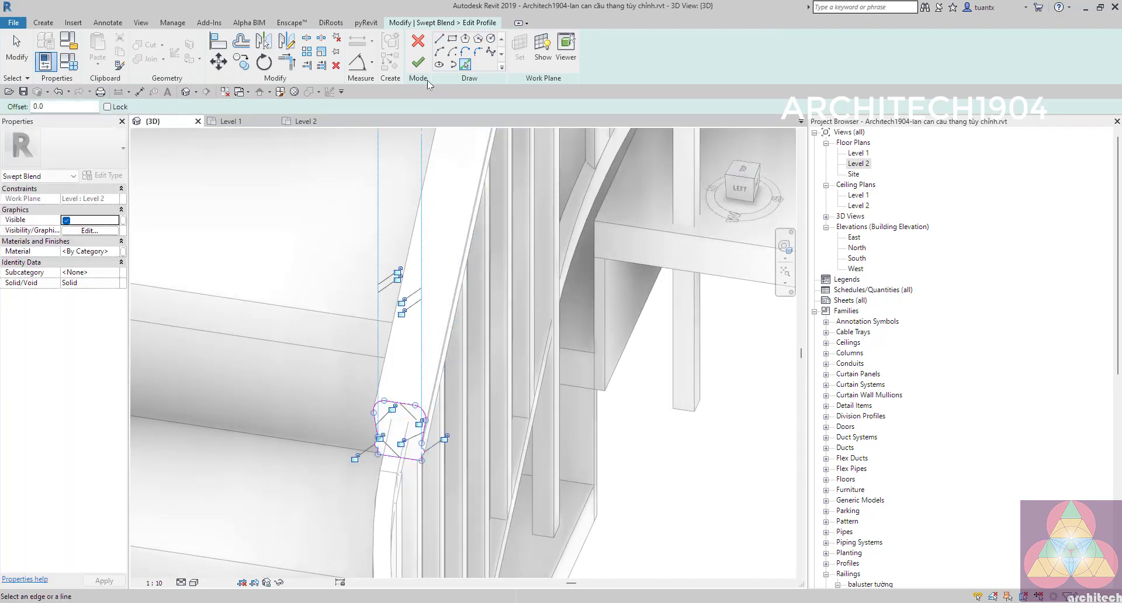
pyautogui.click(418, 63)
# Step: Finish the swept blend and the in-place model, then orbit to view the stair
pyautogui.click(424, 61)
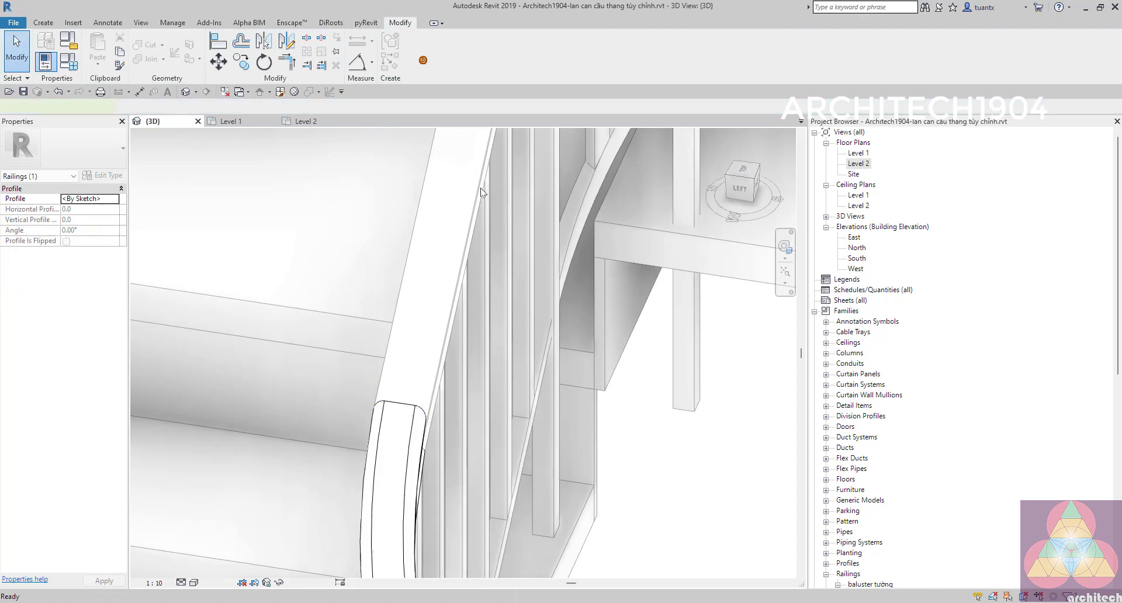
pyautogui.scroll(-5, 466, 321)
pyautogui.moveTo(484, 211)
pyautogui.mouseDown(button='middle')
pyautogui.moveTo(489, 270)
pyautogui.moveTo(515, 150)
pyautogui.mouseUp(button='middle')
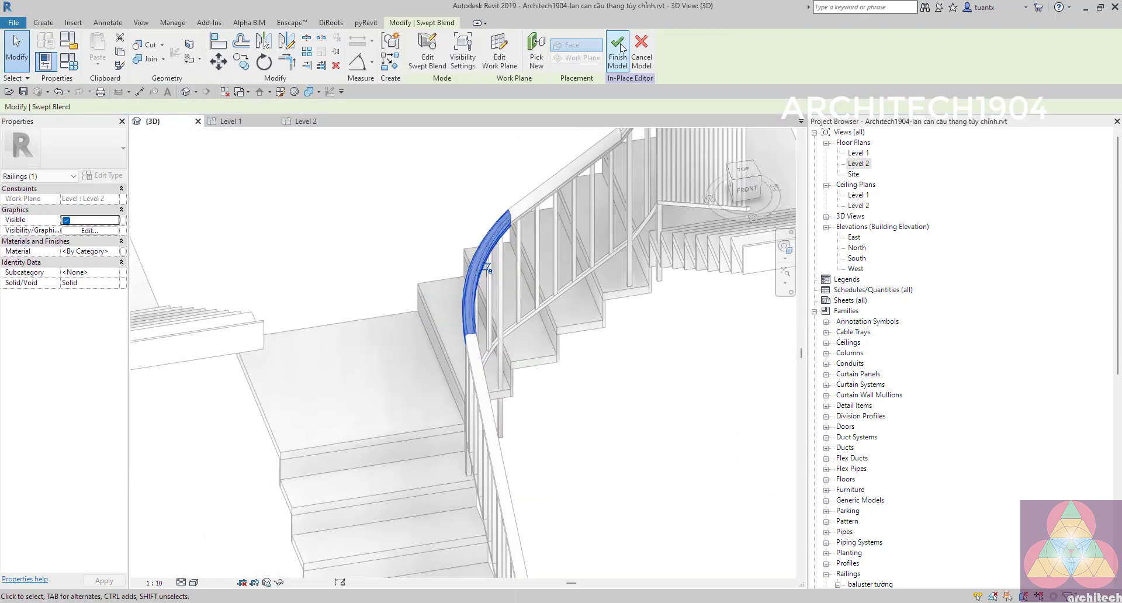
pyautogui.click(617, 57)
pyautogui.keyDown('shift'); pyautogui.moveTo(421, 351); pyautogui.dragTo(461, 394, button='middle'); pyautogui.keyUp('shift')
pyautogui.moveTo(601, 414)
pyautogui.keyDown('shift'); pyautogui.mouseDown(button='middle')
pyautogui.moveTo(595, 379)
pyautogui.moveTo(419, 332)
pyautogui.moveTo(368, 339)
pyautogui.mouseUp(button='middle'); pyautogui.keyUp('shift')
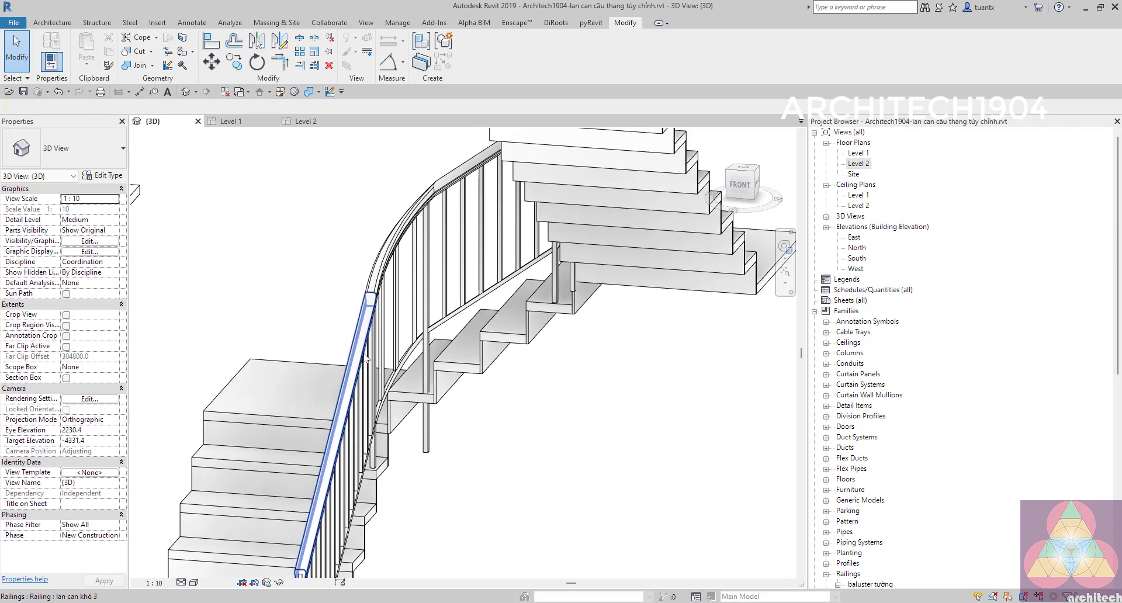
pyautogui.click(358, 346)
pyautogui.scroll(-2, 302, 339)
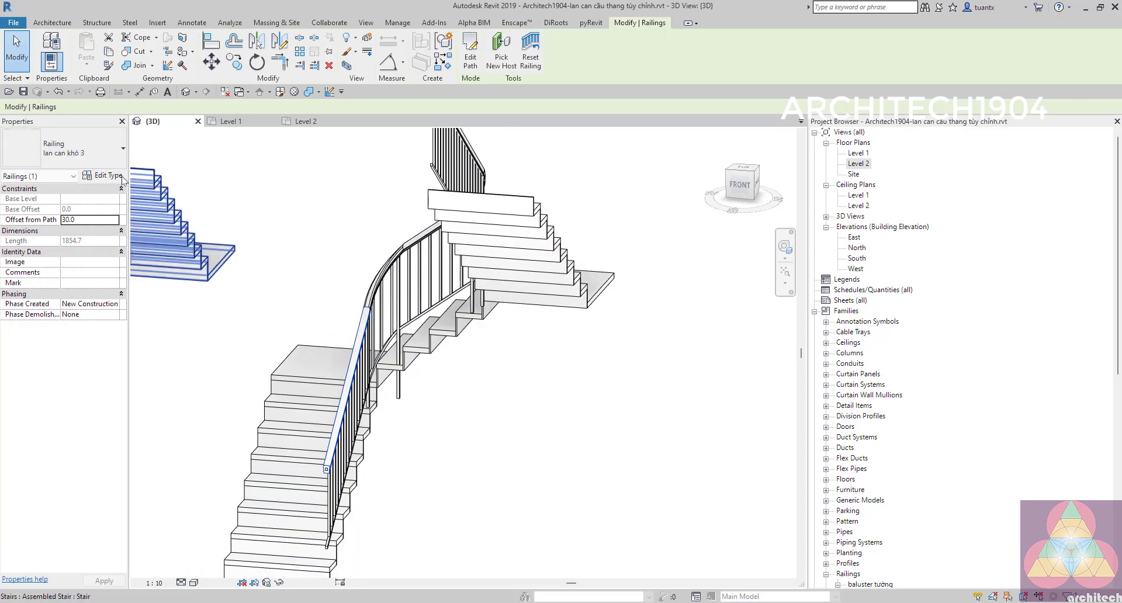
pyautogui.moveTo(508, 315)
pyautogui.keyDown('shift'); pyautogui.mouseDown(button='middle')
pyautogui.moveTo(488, 322)
pyautogui.moveTo(402, 244)
pyautogui.moveTo(338, 270)
pyautogui.mouseUp(button='middle'); pyautogui.keyUp('shift')
pyautogui.scroll(2, 402, 244)
pyautogui.scroll(3, 407, 232)
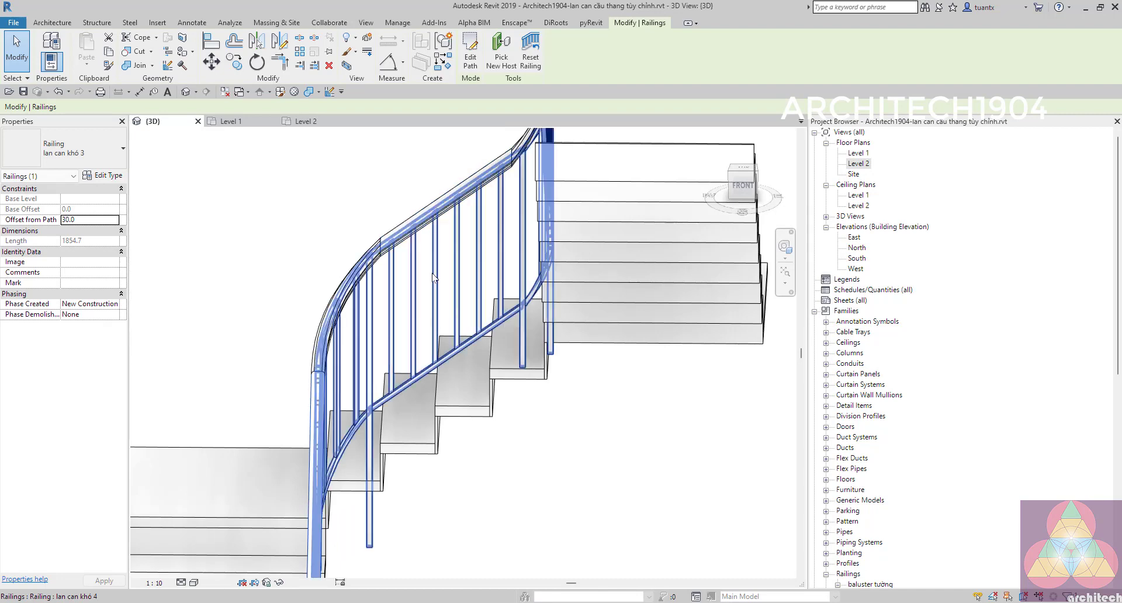
pyautogui.scroll(-3, 351, 381)
pyautogui.keyDown('shift'); pyautogui.moveTo(351, 381); pyautogui.dragTo(321, 405, button='middle'); pyautogui.keyUp('shift')
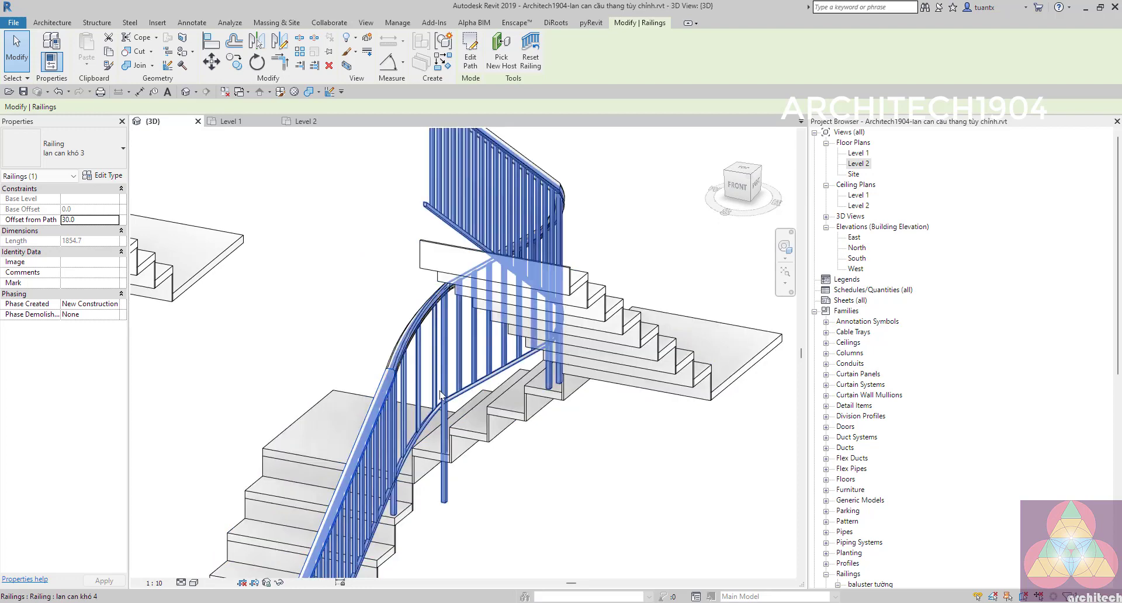
pyautogui.scroll(2, 385, 307)
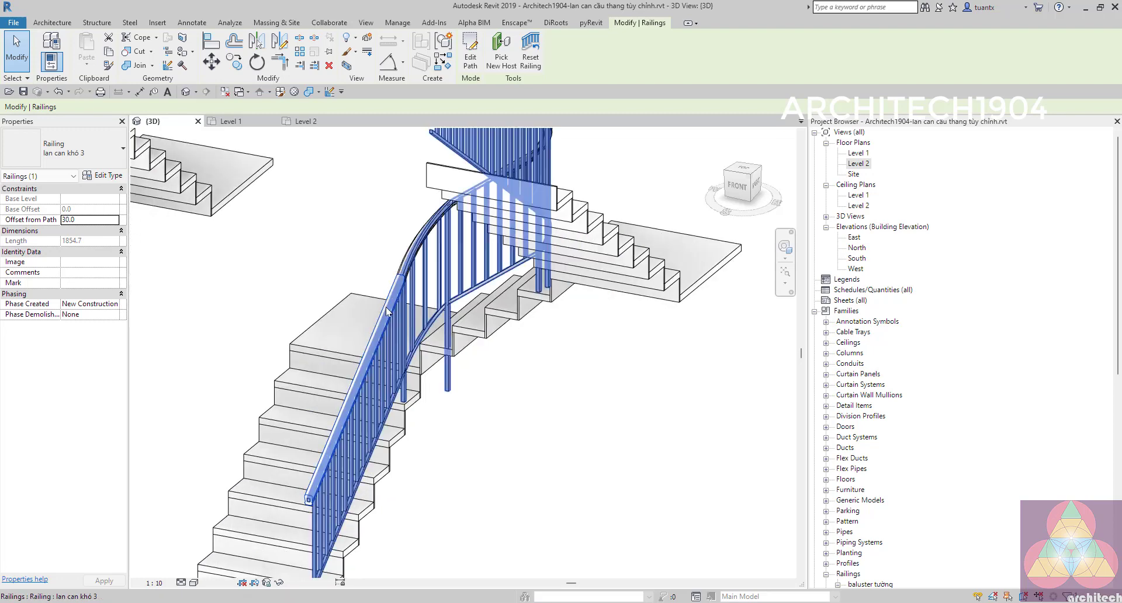
pyautogui.scroll(2, 389, 304)
pyautogui.press('Escape')
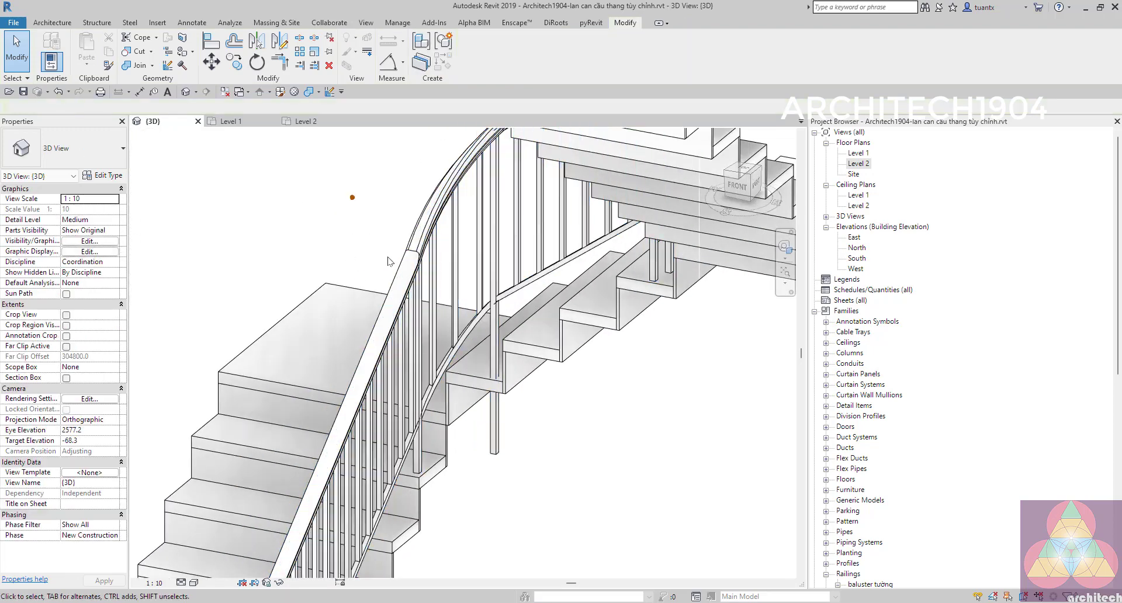
pyautogui.click(398, 267)
pyautogui.click(103, 175)
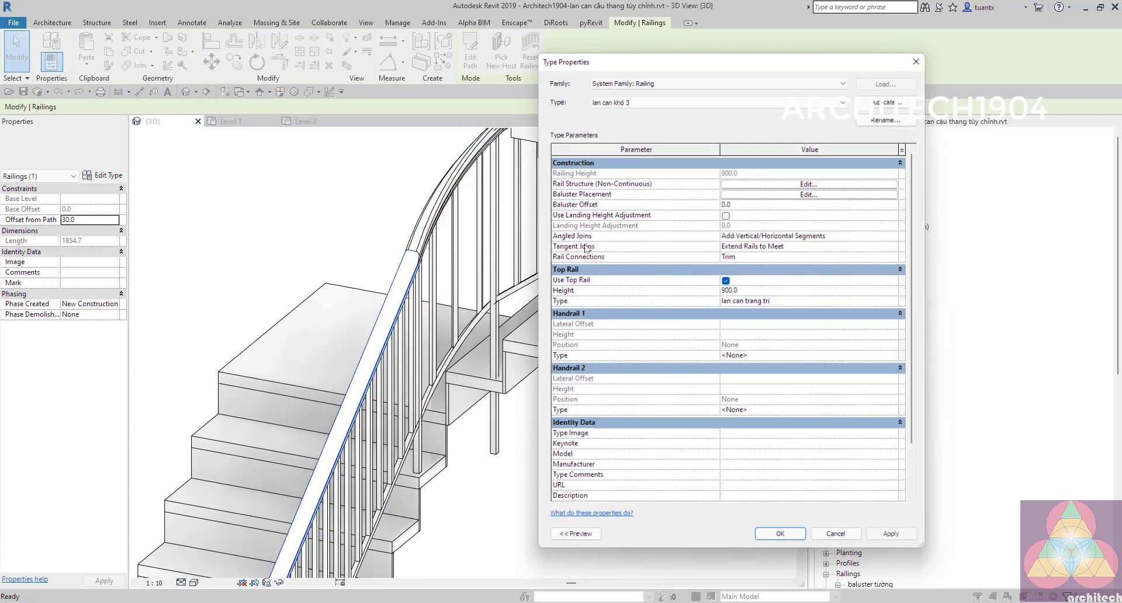
pyautogui.click(750, 185)
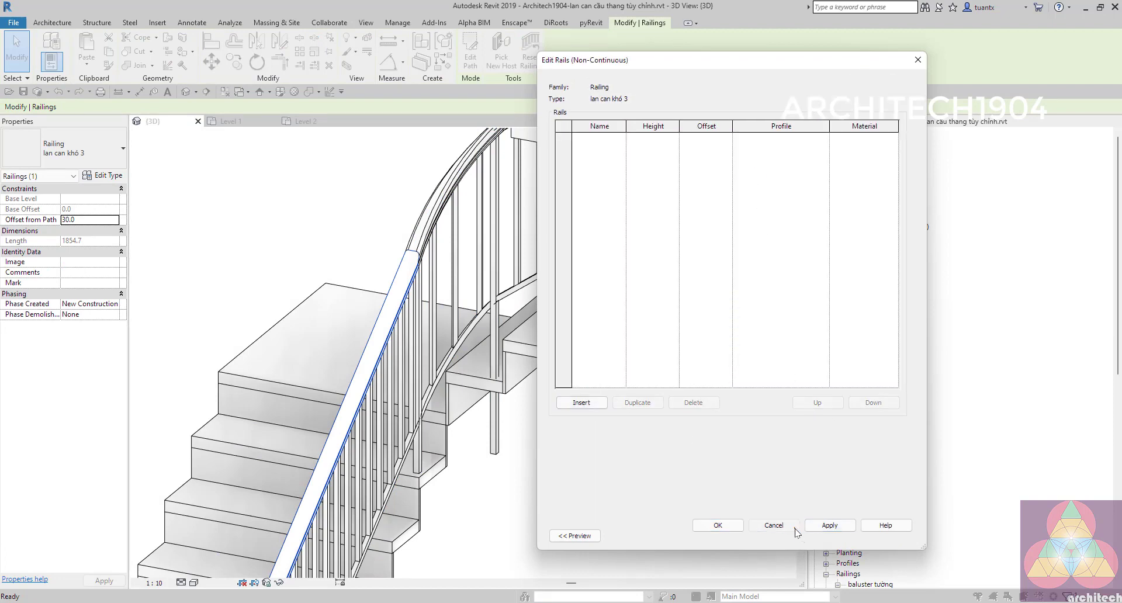
pyautogui.click(795, 527)
pyautogui.click(767, 195)
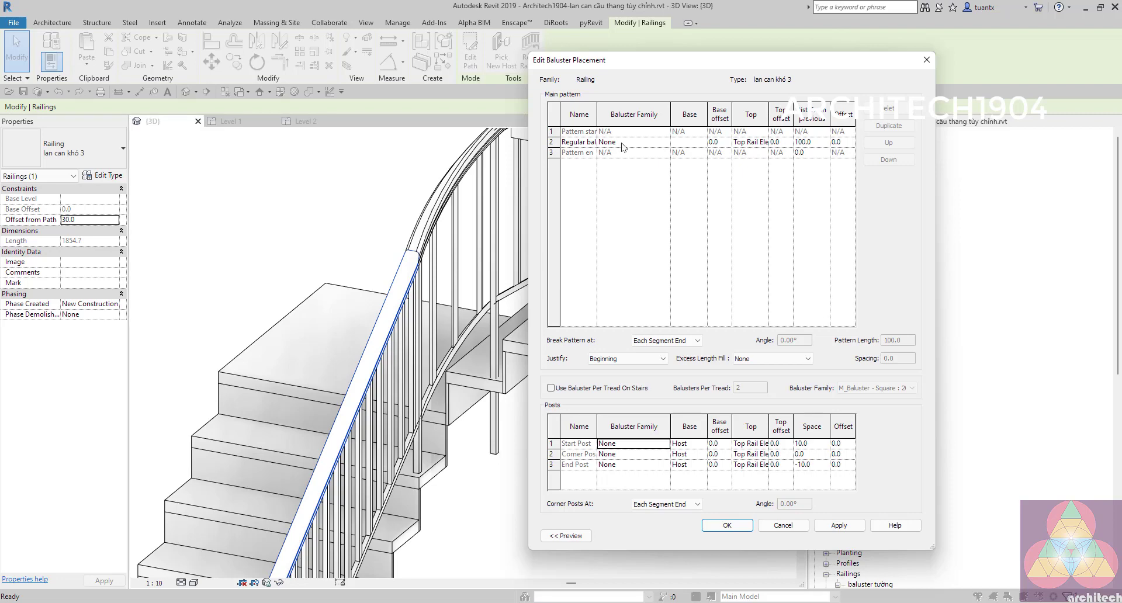
pyautogui.click(729, 525)
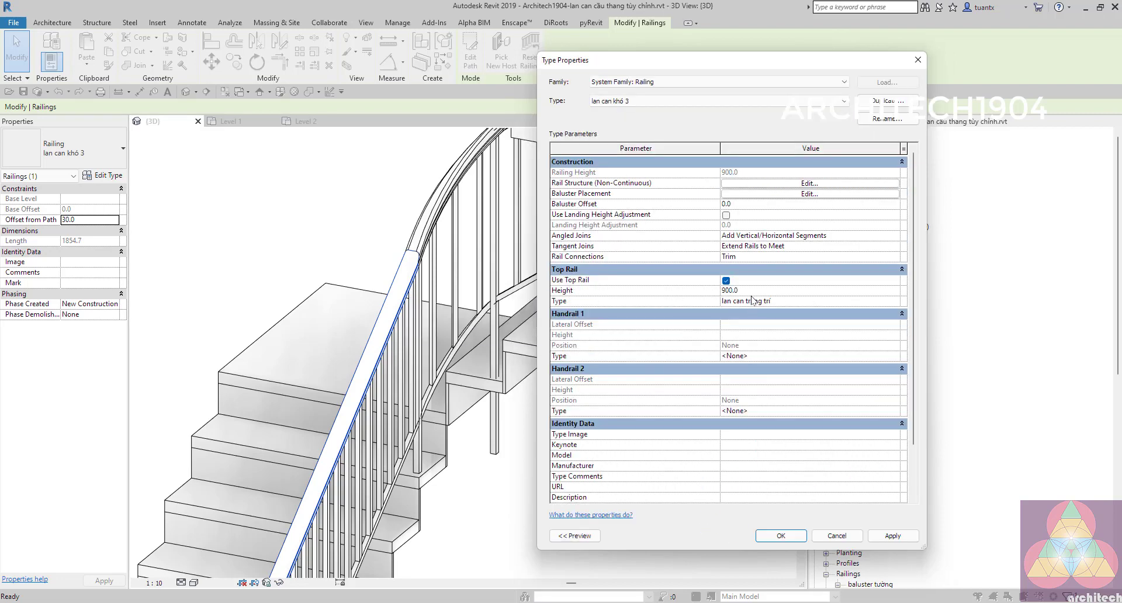
pyautogui.click(779, 536)
pyautogui.keyDown('shift'); pyautogui.moveTo(563, 494); pyautogui.dragTo(434, 368, button='middle'); pyautogui.keyUp('shift')
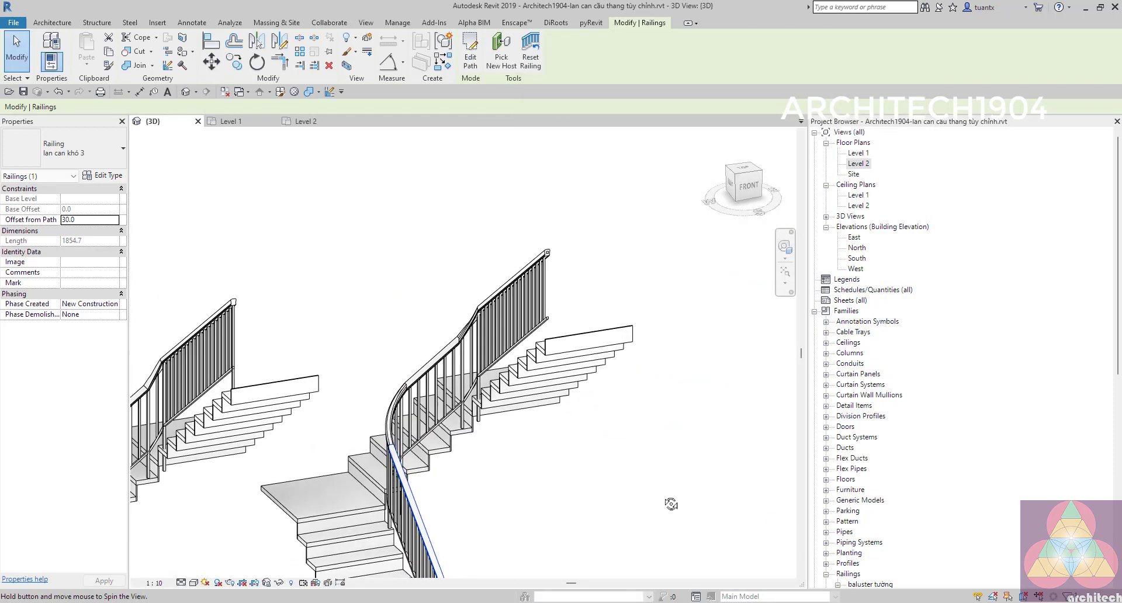
pyautogui.press('Escape')
pyautogui.press('Tab')
pyautogui.click(434, 365)
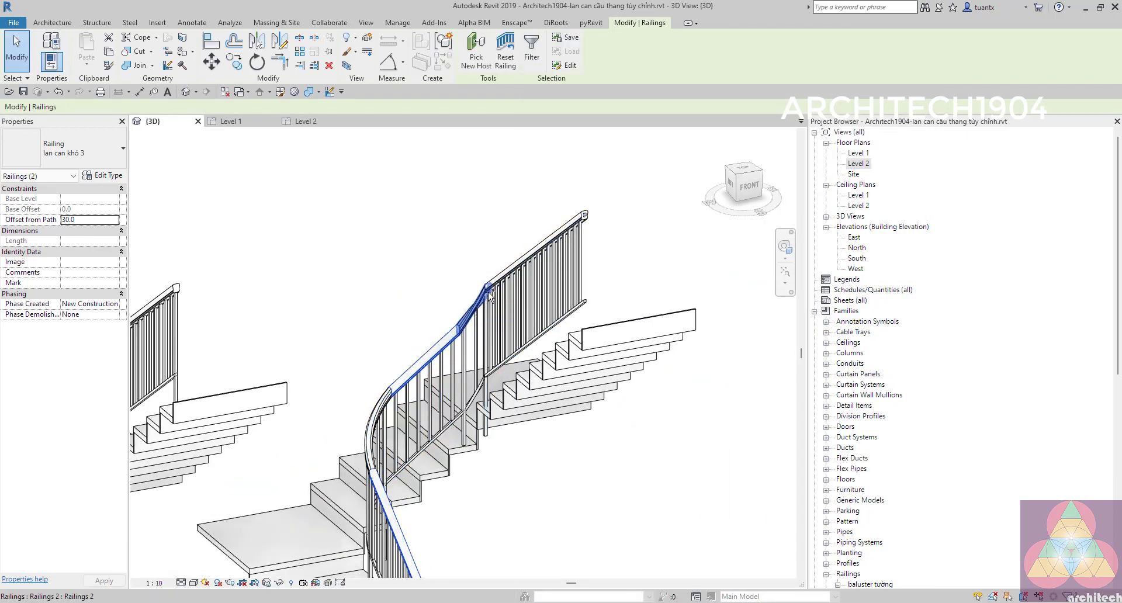
pyautogui.keyDown('ctrl'); pyautogui.click(500, 277); pyautogui.keyUp('ctrl')
pyautogui.keyDown('ctrl'); pyautogui.click(424, 353); pyautogui.keyUp('ctrl')
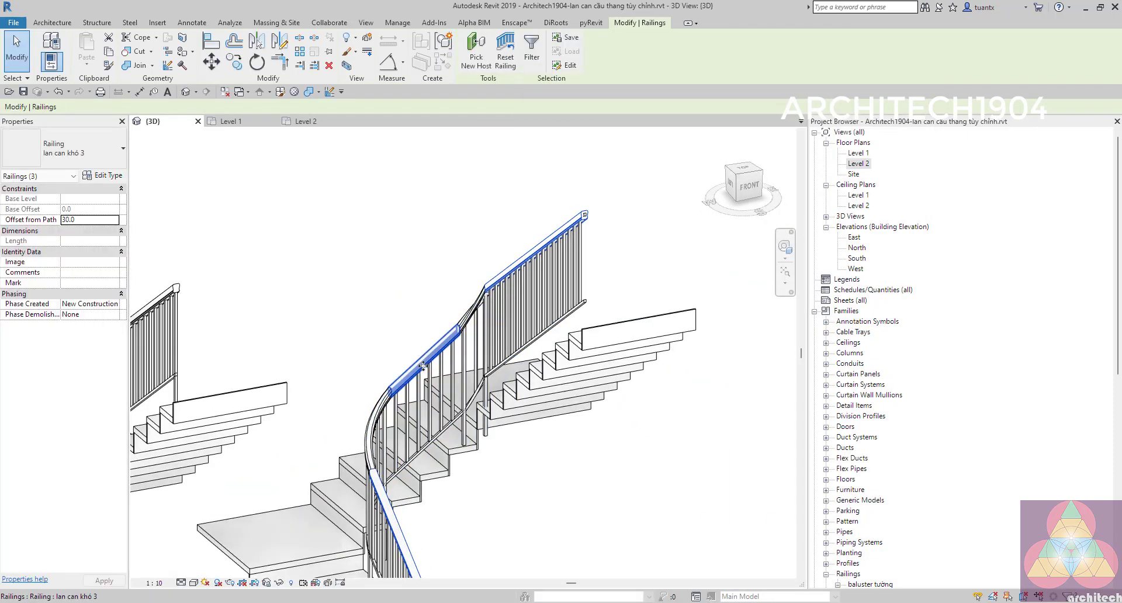
pyautogui.keyDown('shift'); pyautogui.moveTo(425, 365); pyautogui.dragTo(441, 452, button='middle'); pyautogui.keyUp('shift')
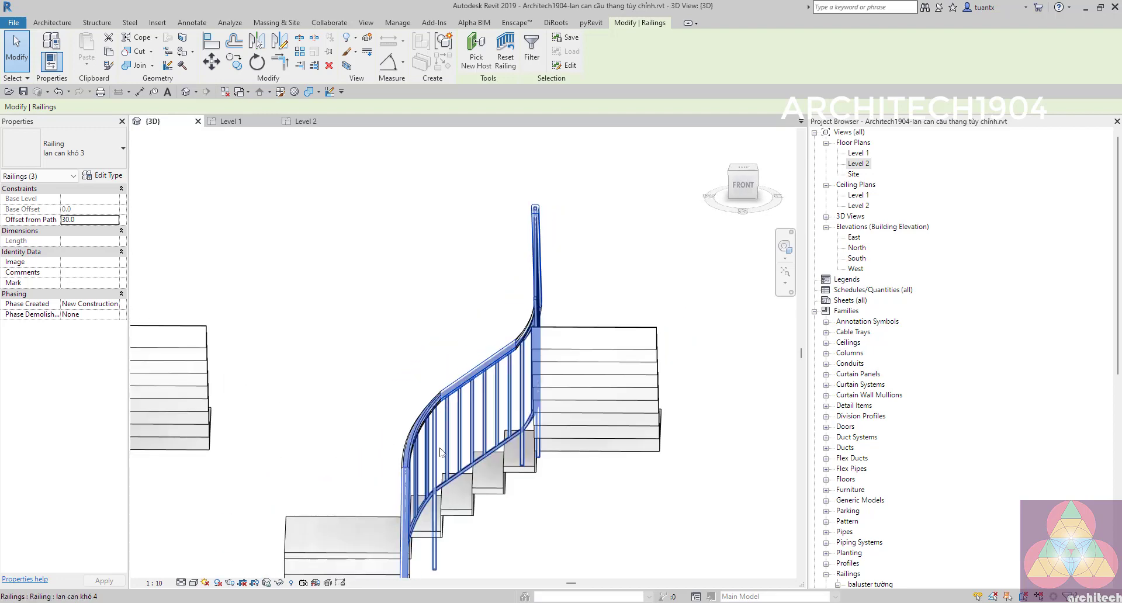
pyautogui.press('h')
pyautogui.press('i')
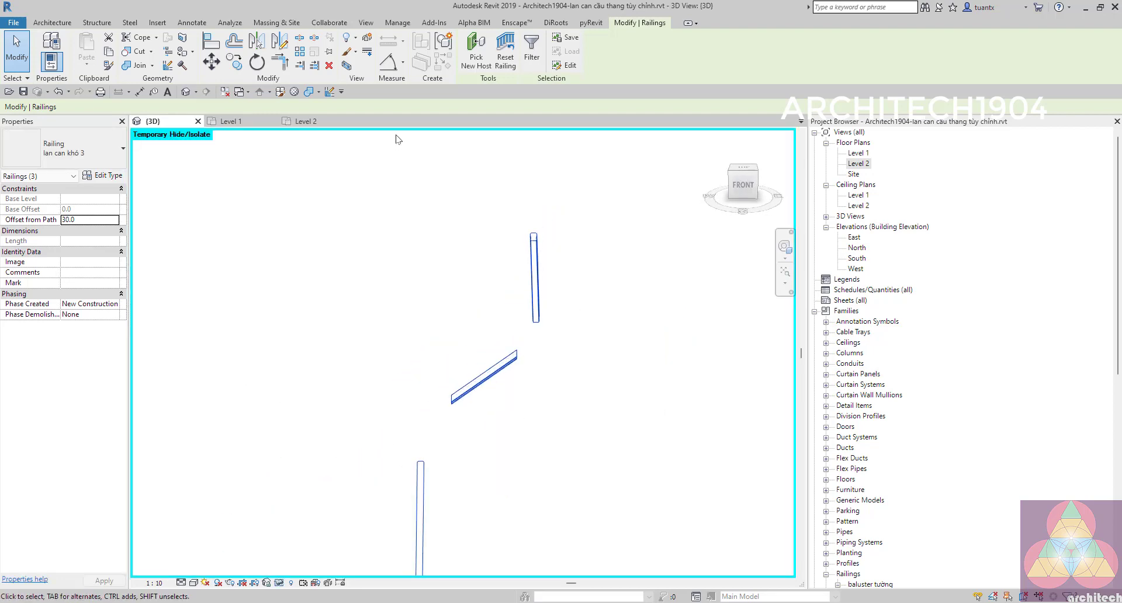
pyautogui.click(280, 583)
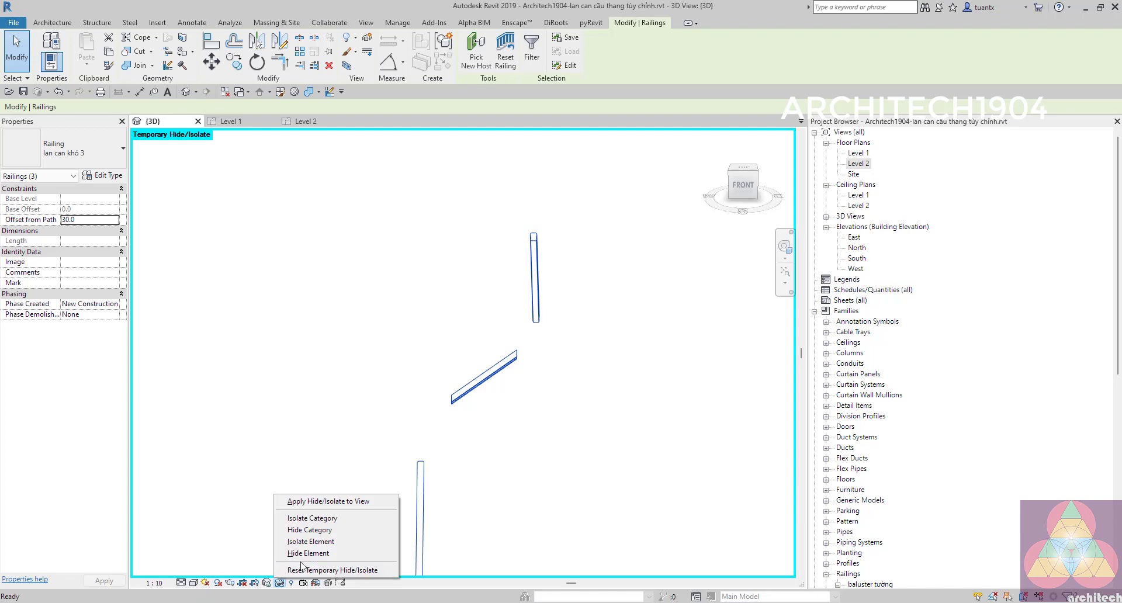
pyautogui.click(328, 573)
pyautogui.press('Escape')
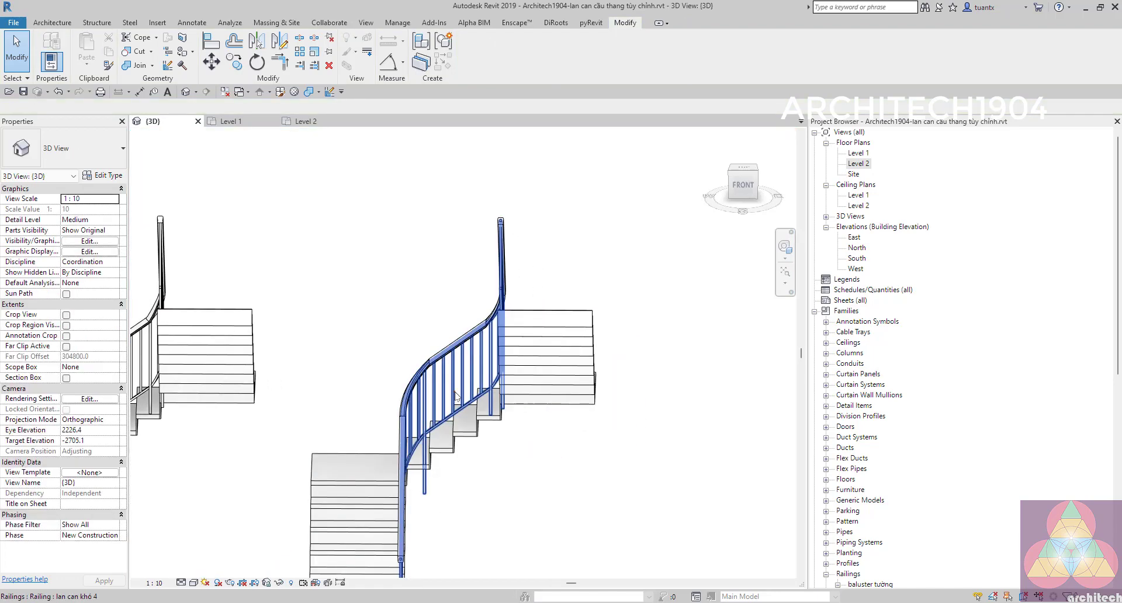
# Step: Isolate the lan can khó 4 railing with HI and open its type properties
pyautogui.click(455, 397)
pyautogui.scroll(-2, 501, 459)
pyautogui.moveTo(528, 481)
pyautogui.keyDown('shift'); pyautogui.mouseDown(button='middle')
pyautogui.moveTo(626, 513)
pyautogui.moveTo(604, 506)
pyautogui.mouseUp(button='middle'); pyautogui.keyUp('shift')
pyautogui.press('h')
pyautogui.press('i')
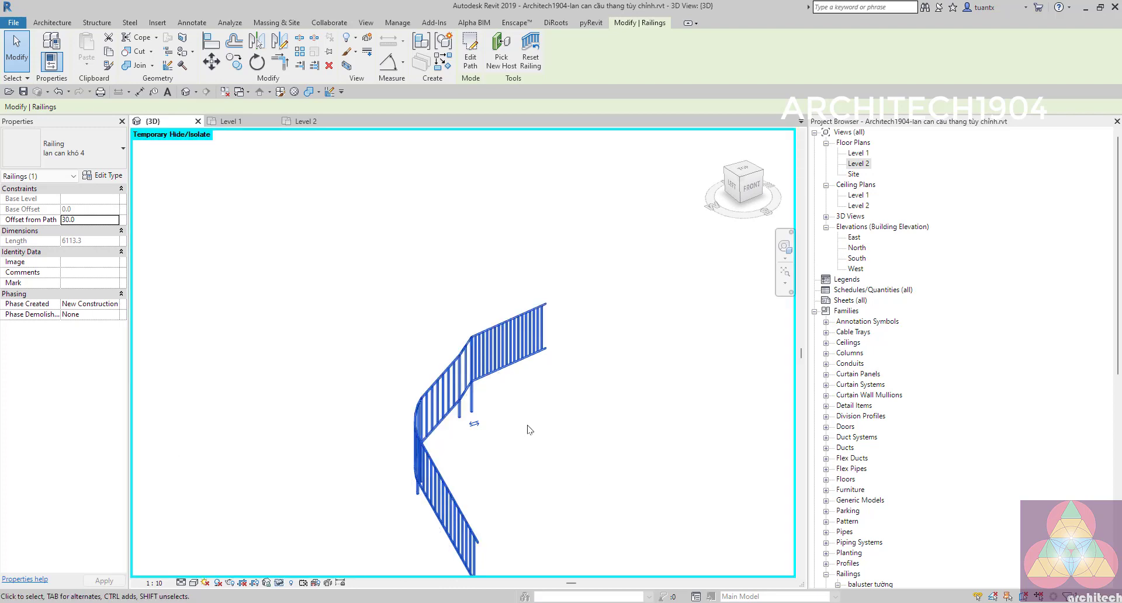
pyautogui.moveTo(530, 429)
pyautogui.keyDown('shift'); pyautogui.mouseDown(button='middle')
pyautogui.moveTo(491, 448)
pyautogui.moveTo(476, 426)
pyautogui.moveTo(566, 431)
pyautogui.moveTo(461, 453)
pyautogui.moveTo(571, 431)
pyautogui.moveTo(514, 380)
pyautogui.moveTo(485, 380)
pyautogui.mouseUp(button='middle'); pyautogui.keyUp('shift')
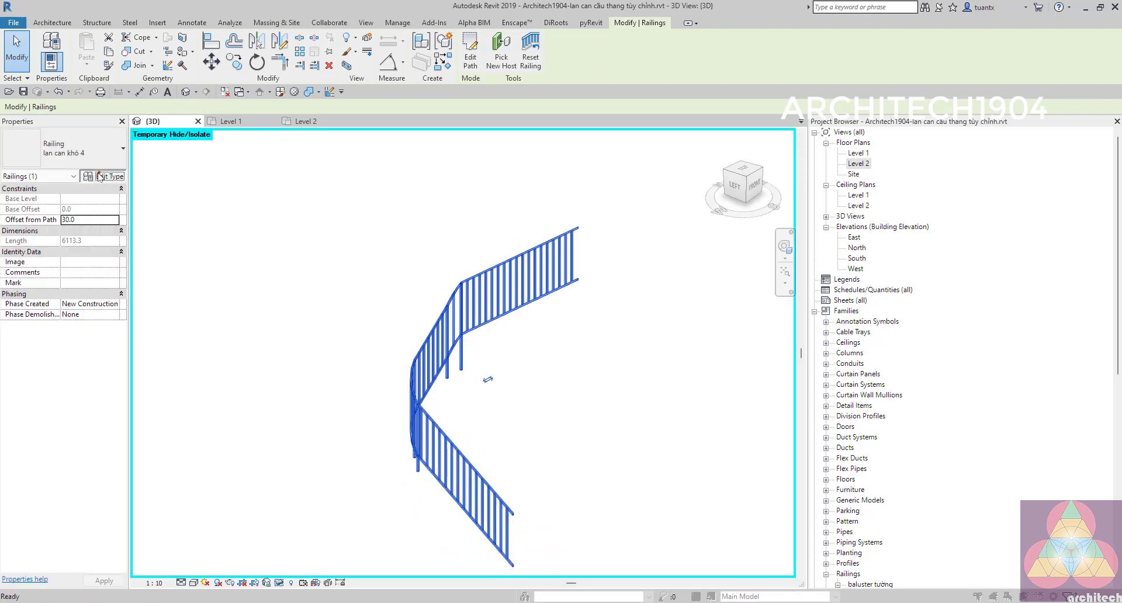
pyautogui.click(101, 175)
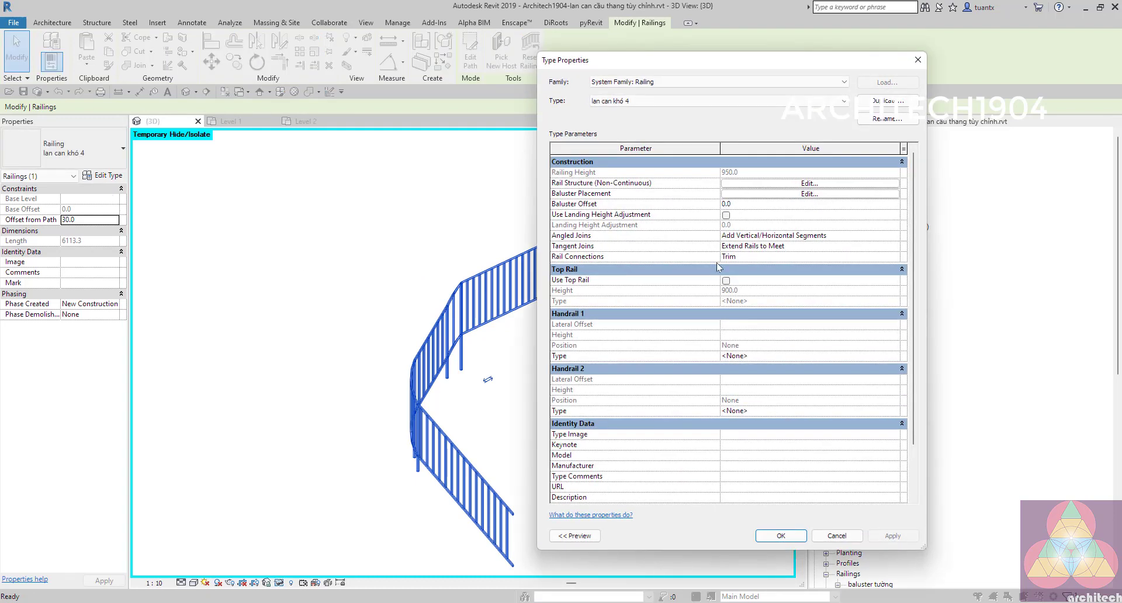
# Step: Set the rail structure to two M_Square Handrail : 20mm rails at heights 950 and 200
pyautogui.click(760, 185)
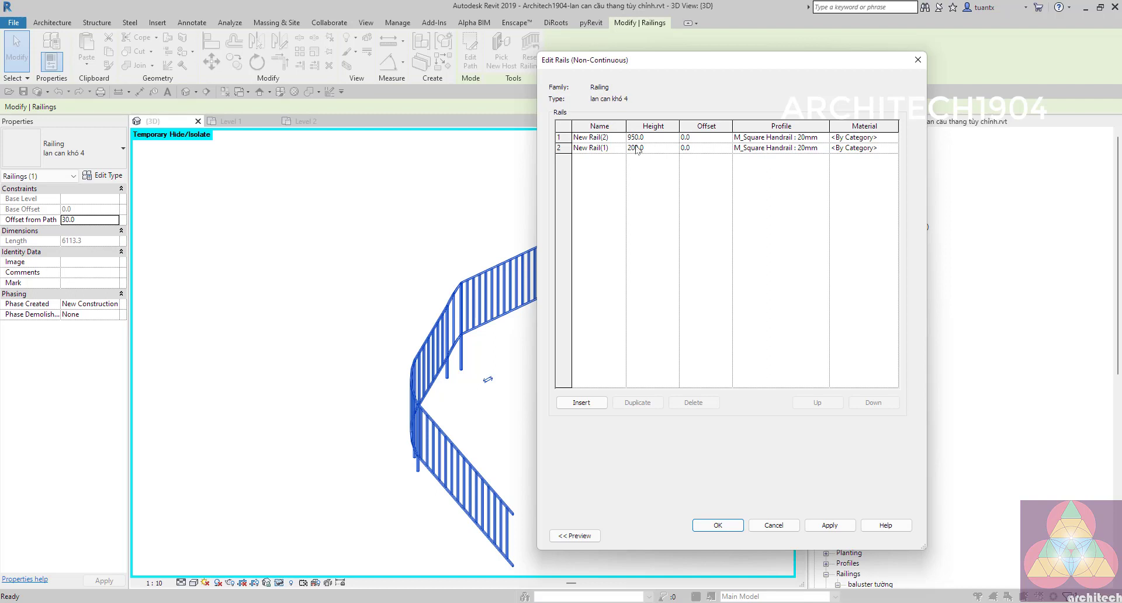
pyautogui.click(786, 137)
pyautogui.click(824, 138)
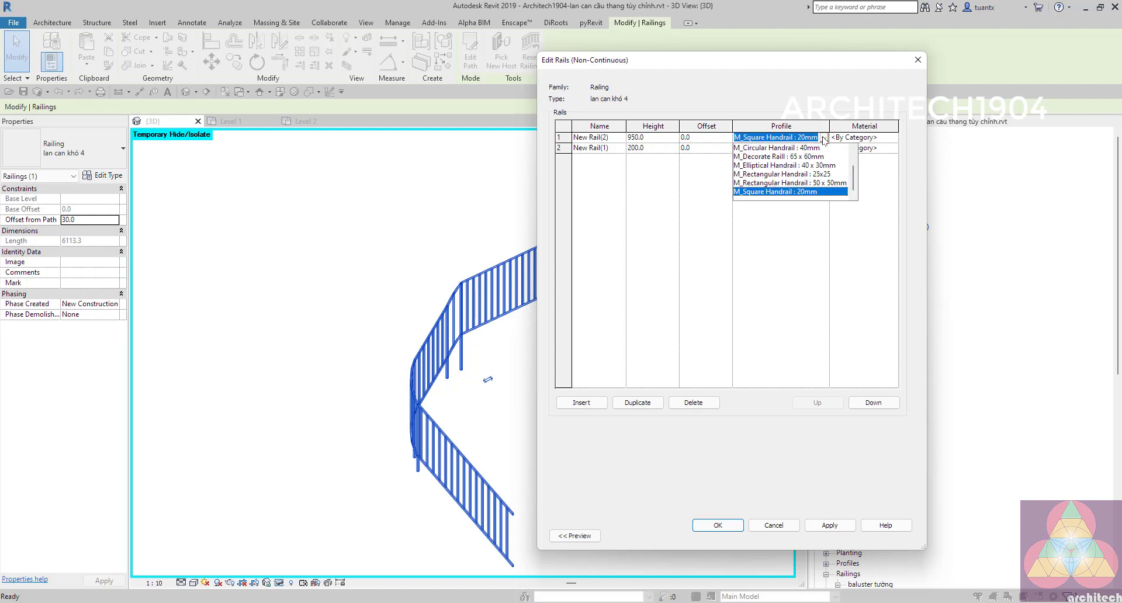
pyautogui.click(824, 138)
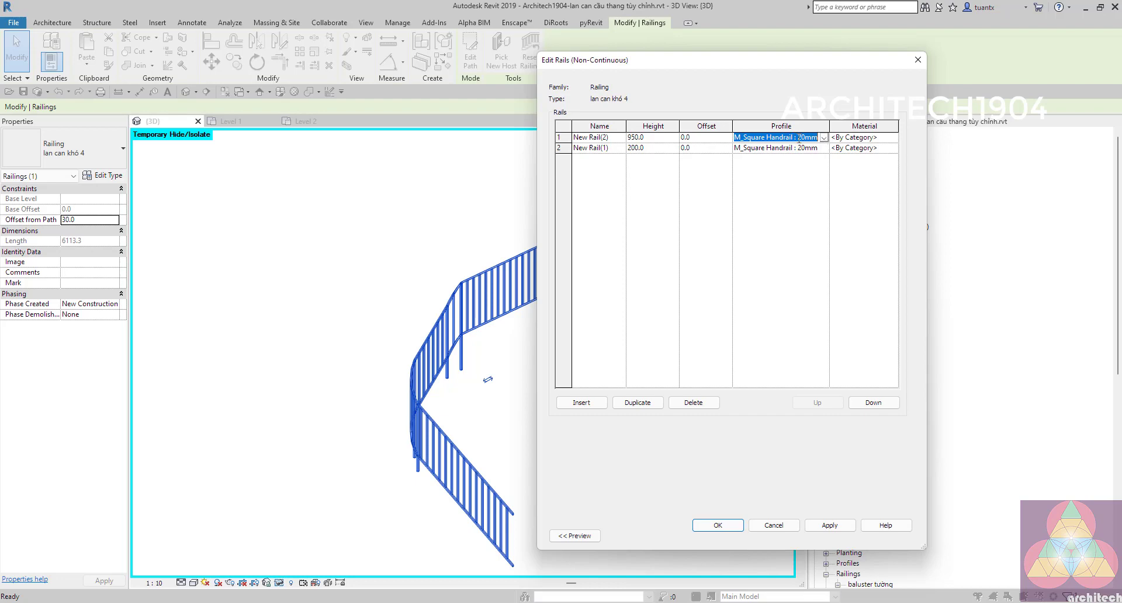
pyautogui.click(719, 525)
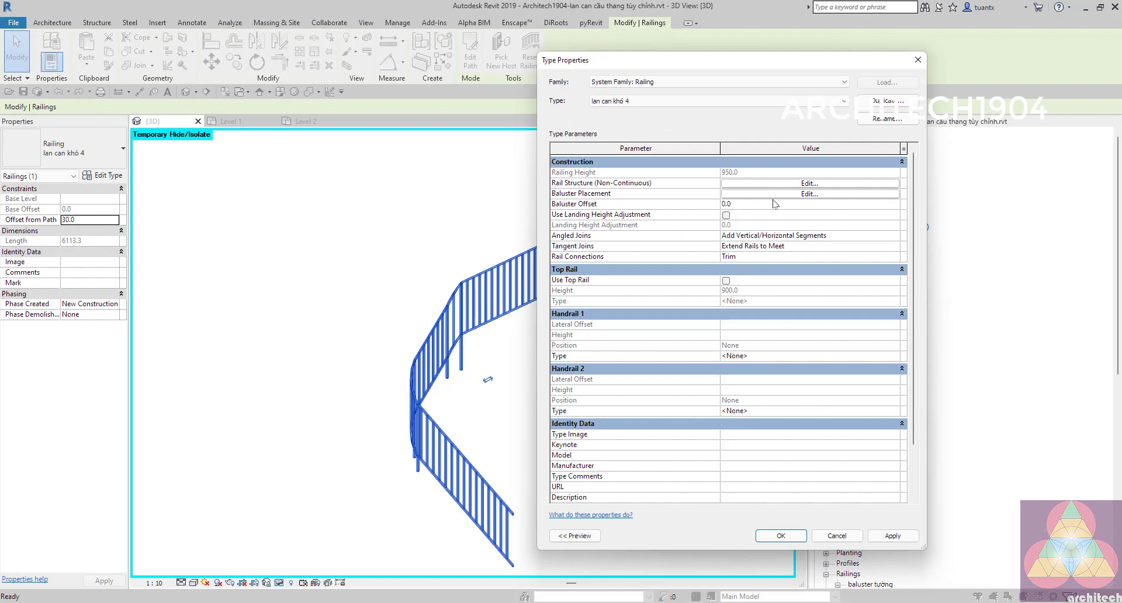
# Step: Run balusters from New Rail(1) to New Rail(2), 100.0 apart, and apply the type
pyautogui.click(776, 206)
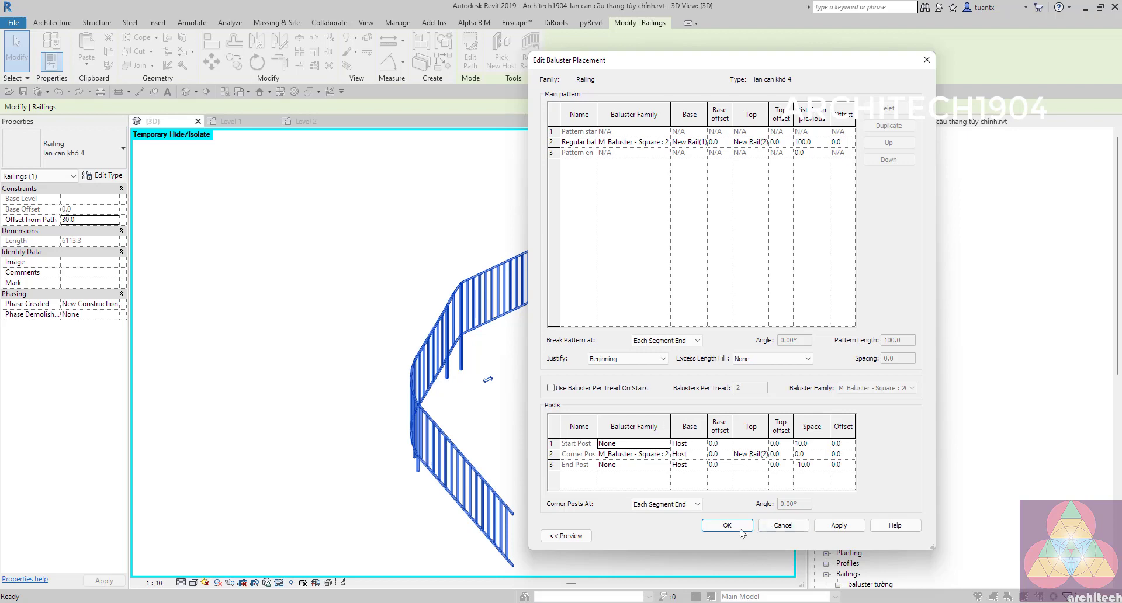
pyautogui.click(740, 529)
pyautogui.click(783, 538)
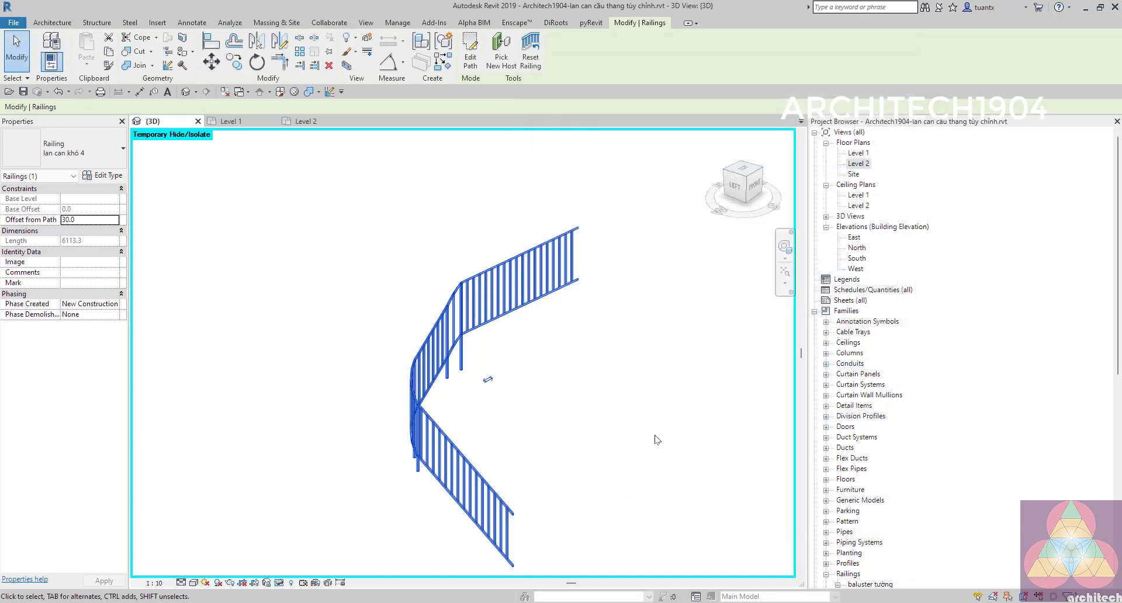
pyautogui.click(646, 430)
# Step: Re-finish the railing's sketch path in the Level 2 plan and return to the 3D view
pyautogui.moveTo(646, 430)
pyautogui.keyDown('shift'); pyautogui.mouseDown(button='middle')
pyautogui.moveTo(481, 453)
pyautogui.moveTo(421, 431)
pyautogui.moveTo(502, 366)
pyautogui.moveTo(468, 351)
pyautogui.moveTo(539, 366)
pyautogui.moveTo(731, 335)
pyautogui.moveTo(513, 328)
pyautogui.moveTo(308, 398)
pyautogui.moveTo(538, 313)
pyautogui.moveTo(459, 273)
pyautogui.mouseUp(button='middle'); pyautogui.keyUp('shift')
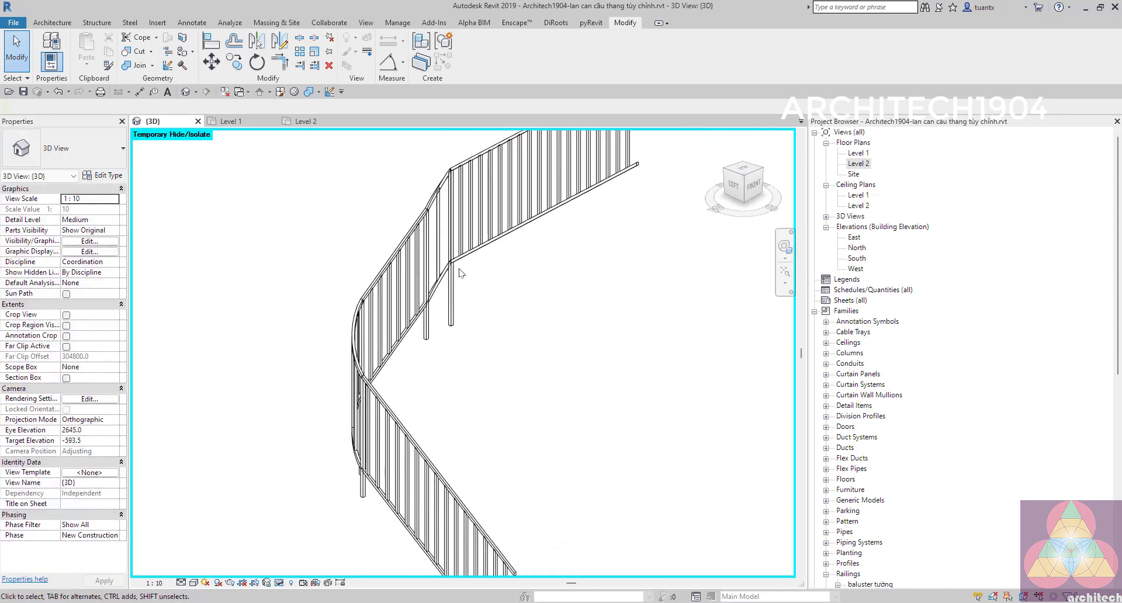
pyautogui.doubleClick(459, 273)
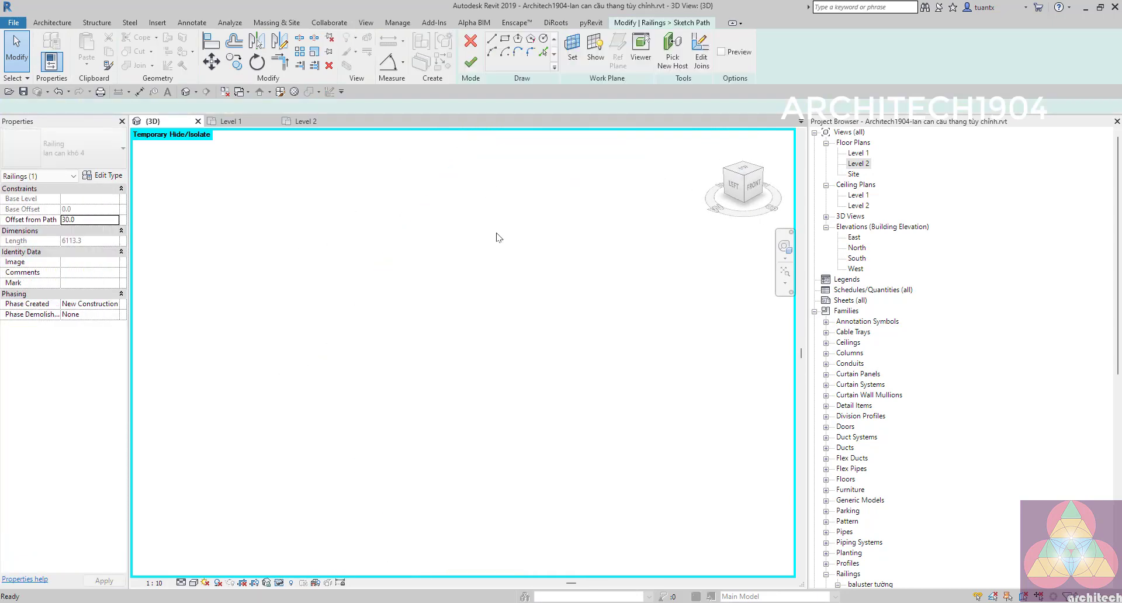
pyautogui.doubleClick(860, 164)
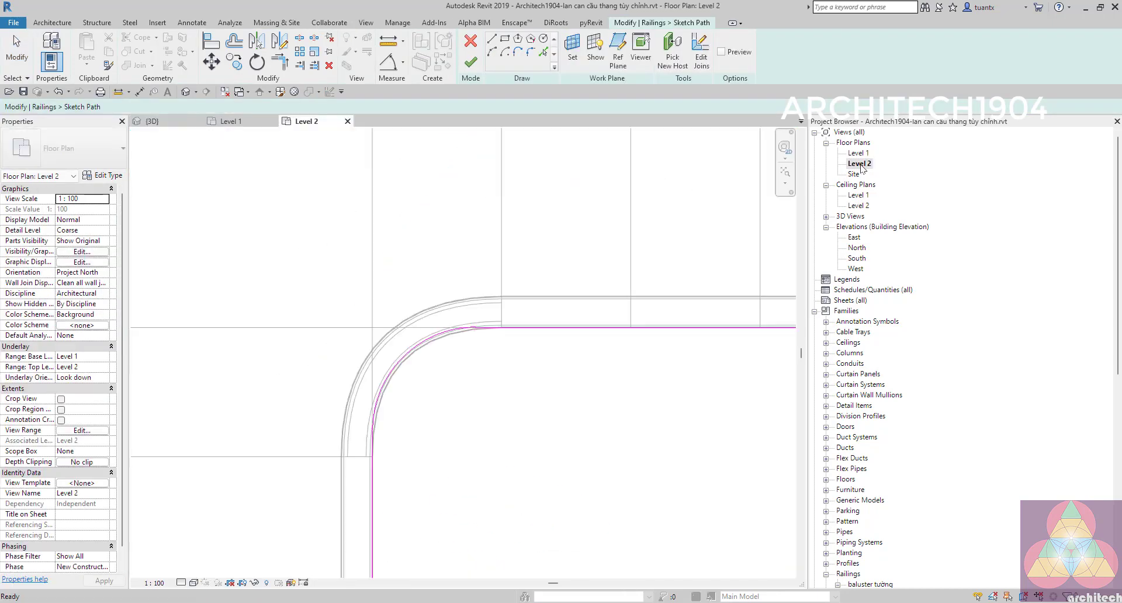
pyautogui.scroll(-2, 501, 380)
pyautogui.scroll(-1, 463, 351)
pyautogui.scroll(-1, 510, 301)
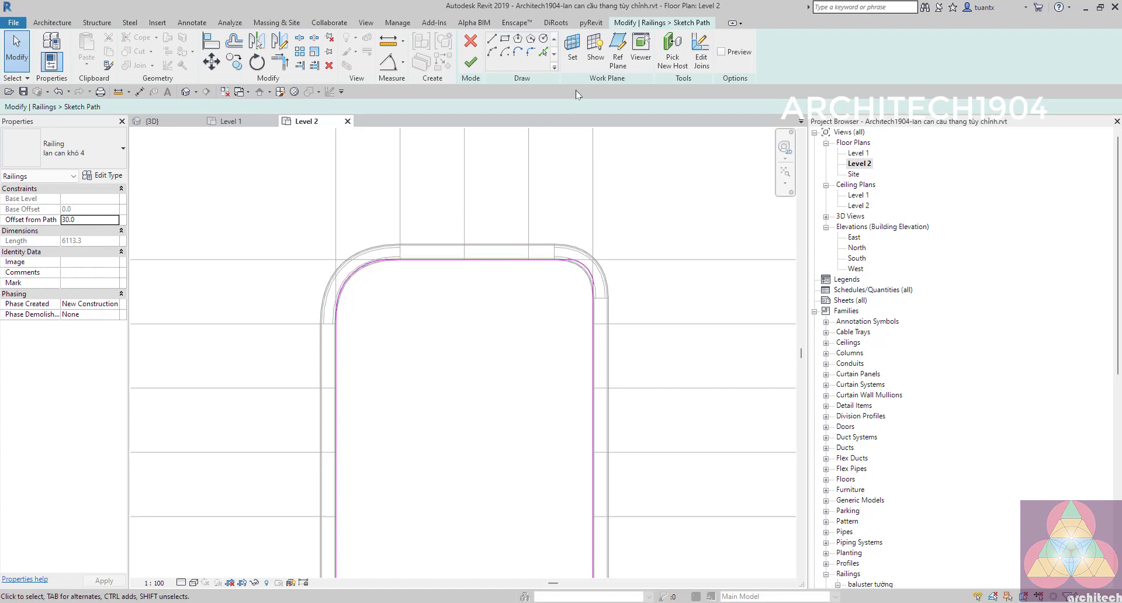
pyautogui.click(466, 69)
pyautogui.scroll(-2, 504, 165)
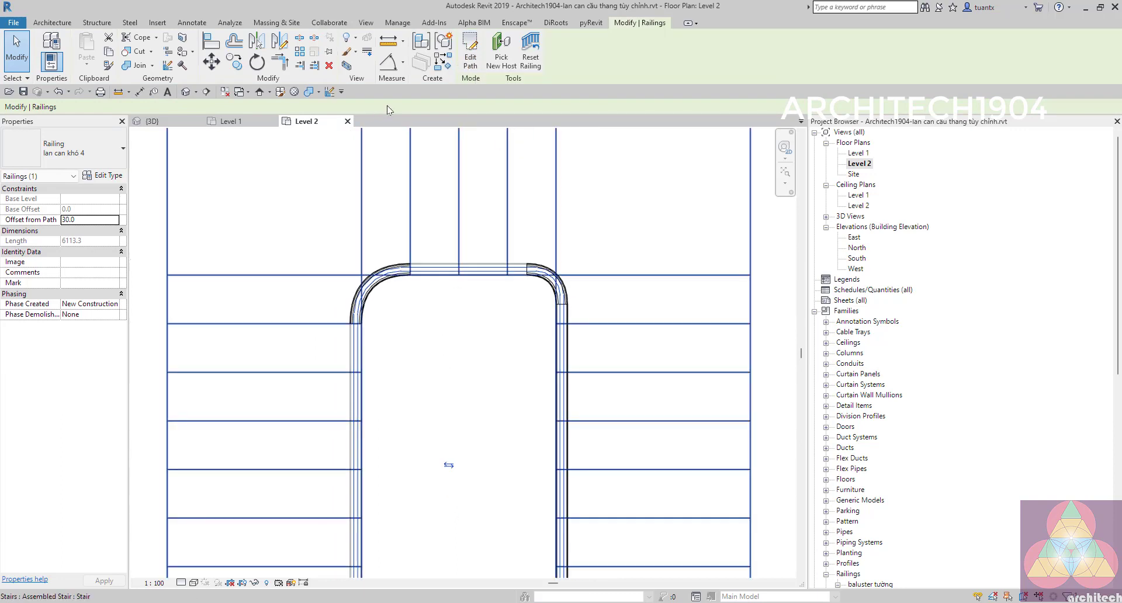
pyautogui.moveTo(427, 432); pyautogui.dragTo(455, 374, button='middle')
pyautogui.hotkey('ctrl', 'Tab')
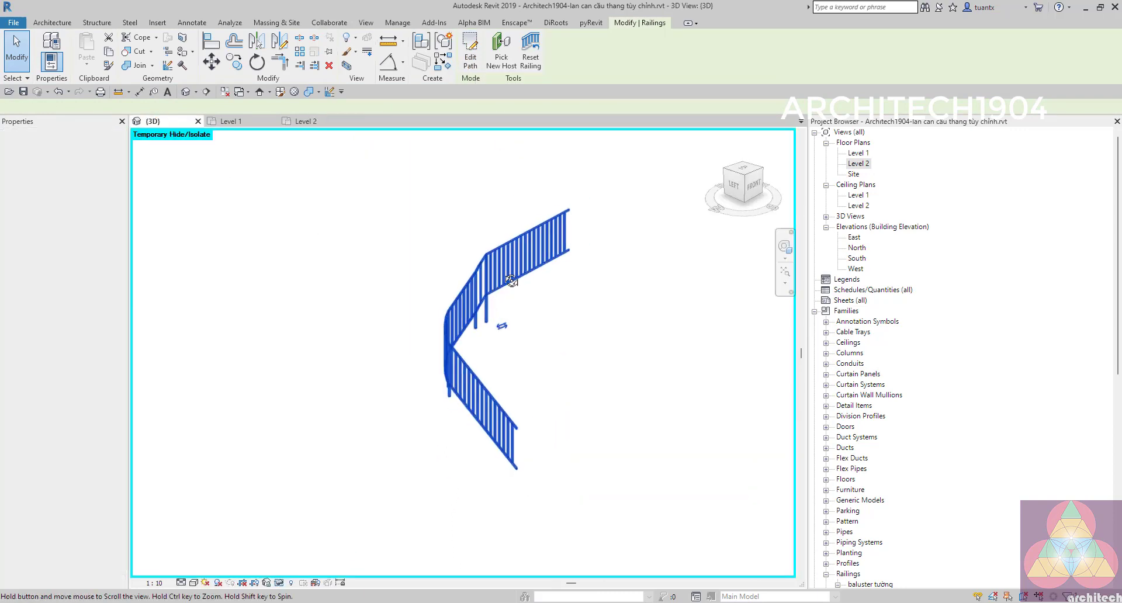
# Step: Reset Temporary Hide/Isolate so the whole stair model shows again
pyautogui.click(291, 582)
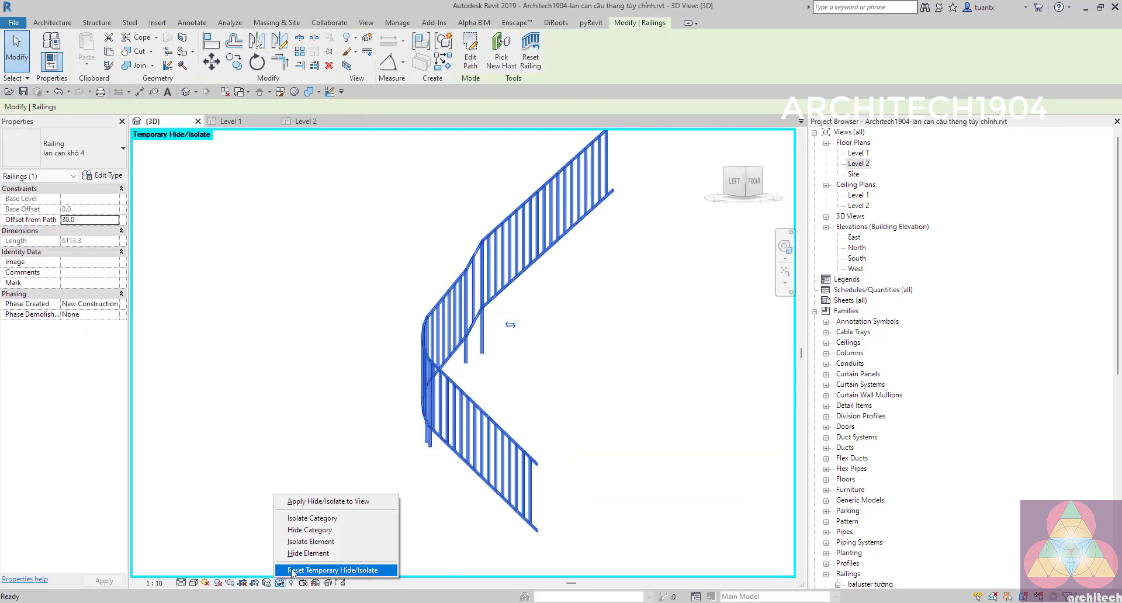
pyautogui.click(327, 568)
pyautogui.scroll(3, 350, 520)
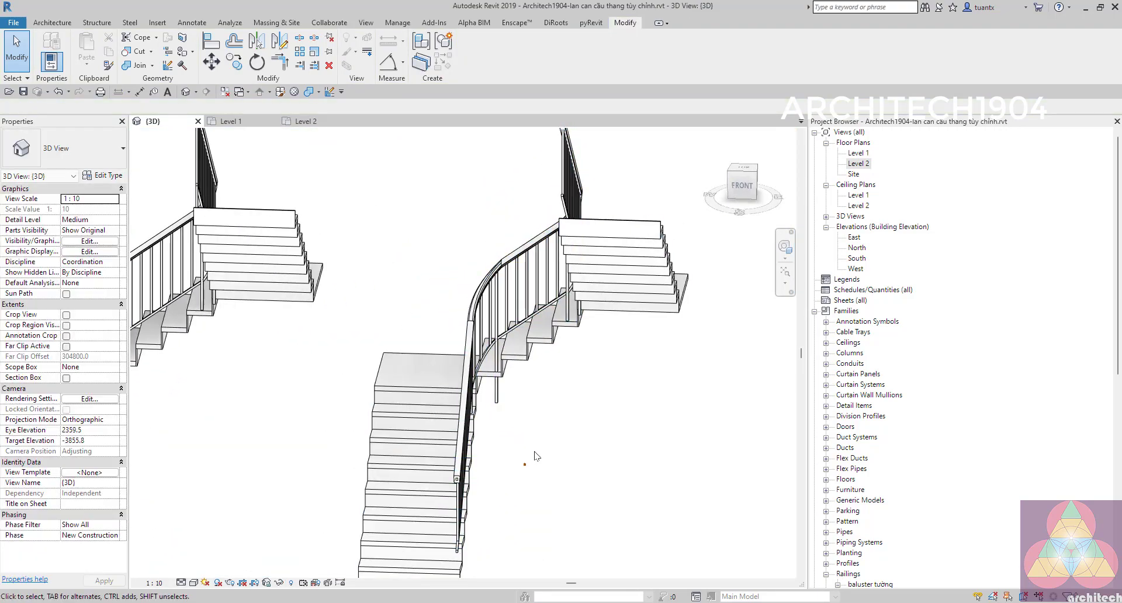
pyautogui.moveTo(326, 524)
pyautogui.keyDown('shift'); pyautogui.mouseDown(button='middle')
pyautogui.moveTo(440, 415)
pyautogui.moveTo(601, 388)
pyautogui.moveTo(420, 388)
pyautogui.moveTo(576, 383)
pyautogui.mouseUp(button='middle'); pyautogui.keyUp('shift')
pyautogui.scroll(2, 590, 391)
pyautogui.scroll(3, 587, 394)
pyautogui.scroll(2, 586, 395)
pyautogui.scroll(-3, 586, 396)
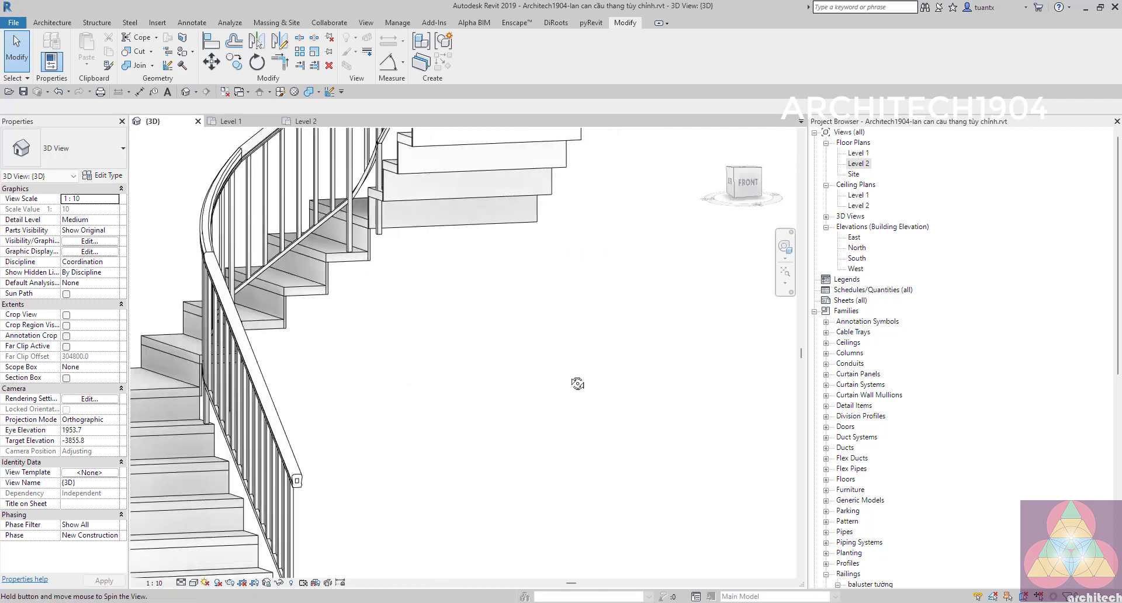
# Step: Orbit and zoom around the stair to inspect the curved two-rail baluster railing
pyautogui.moveTo(359, 317)
pyautogui.keyDown('shift'); pyautogui.mouseDown(button='middle')
pyautogui.moveTo(398, 358)
pyautogui.moveTo(473, 378)
pyautogui.mouseUp(button='middle'); pyautogui.keyUp('shift')
pyautogui.scroll(2, 491, 400)
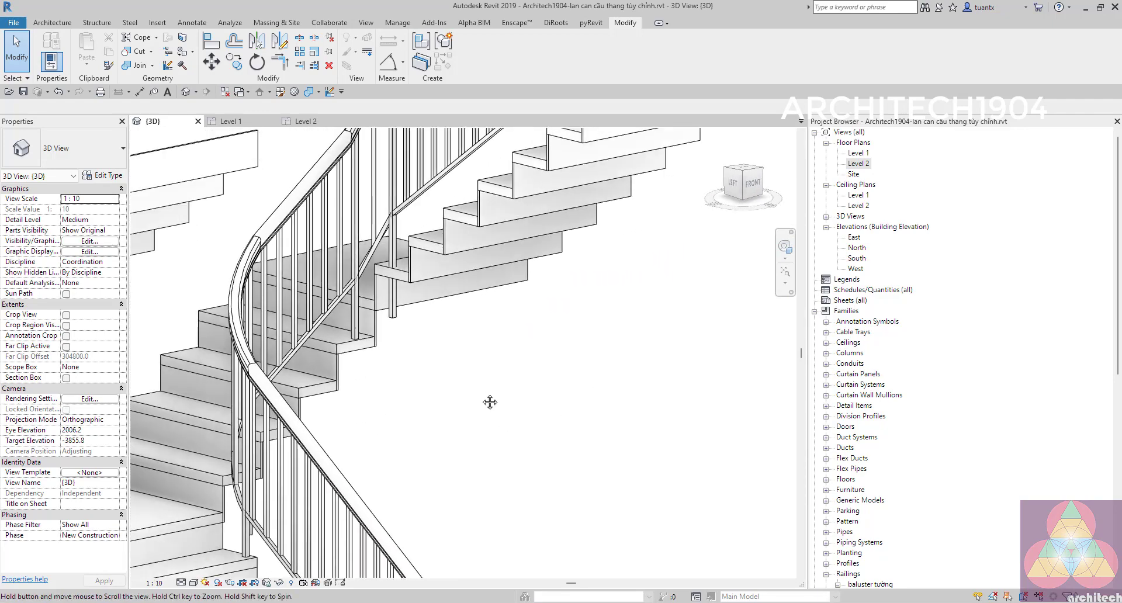
pyautogui.scroll(3, 417, 308)
pyautogui.scroll(2, 417, 308)
pyautogui.scroll(-2, 451, 383)
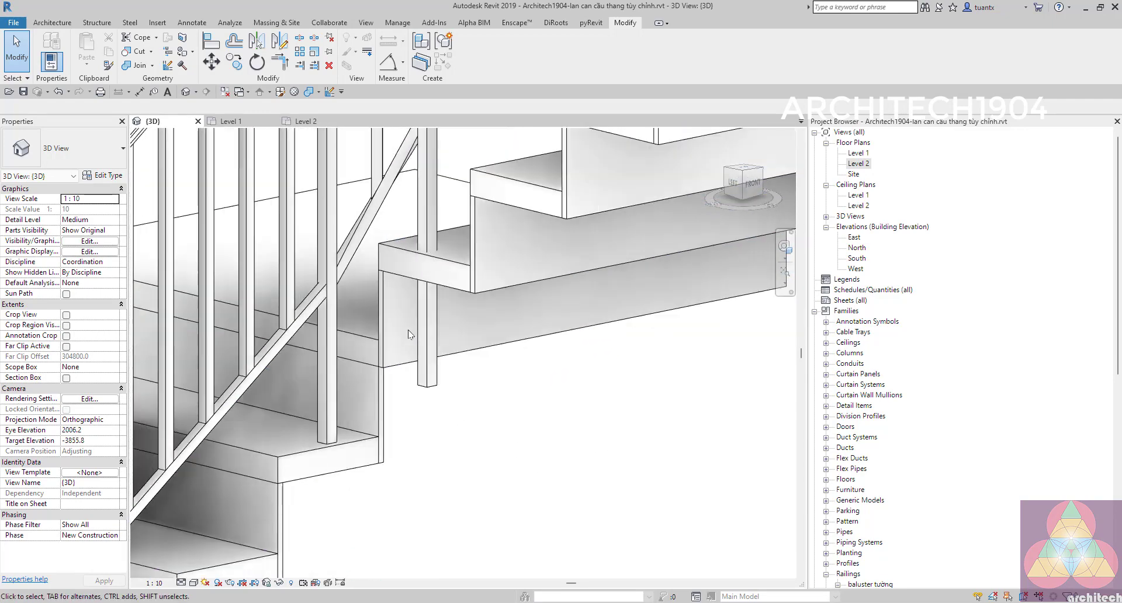
pyautogui.scroll(-2, 451, 383)
pyautogui.keyDown('shift'); pyautogui.moveTo(452, 383); pyautogui.dragTo(490, 350, button='middle'); pyautogui.keyUp('shift')
pyautogui.scroll(2, 514, 327)
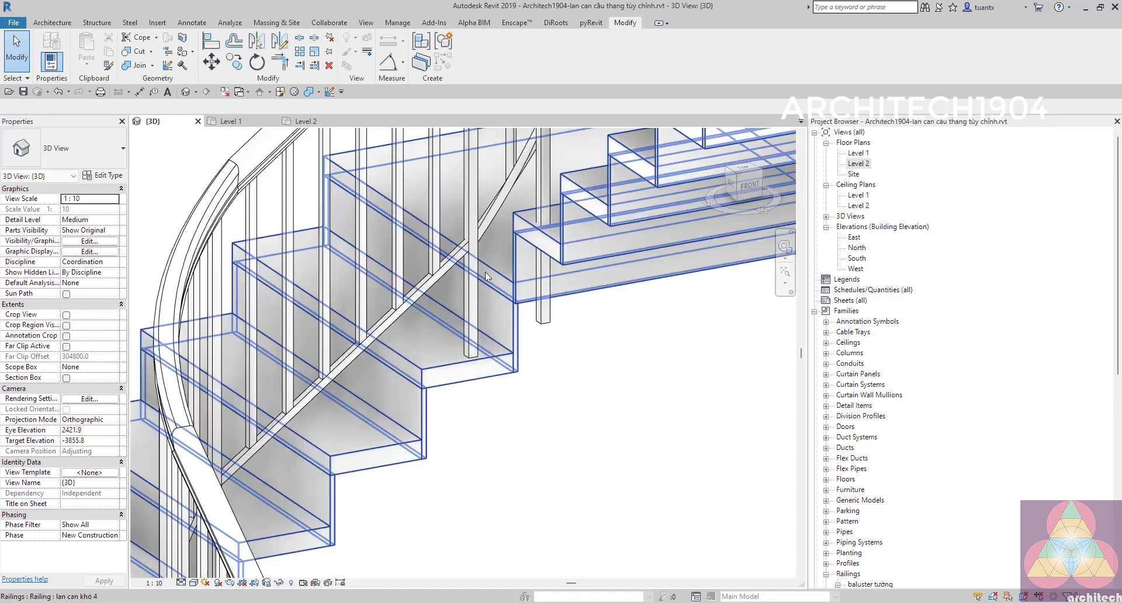
pyautogui.scroll(2, 533, 300)
pyautogui.scroll(2, 534, 289)
pyautogui.scroll(-3, 561, 269)
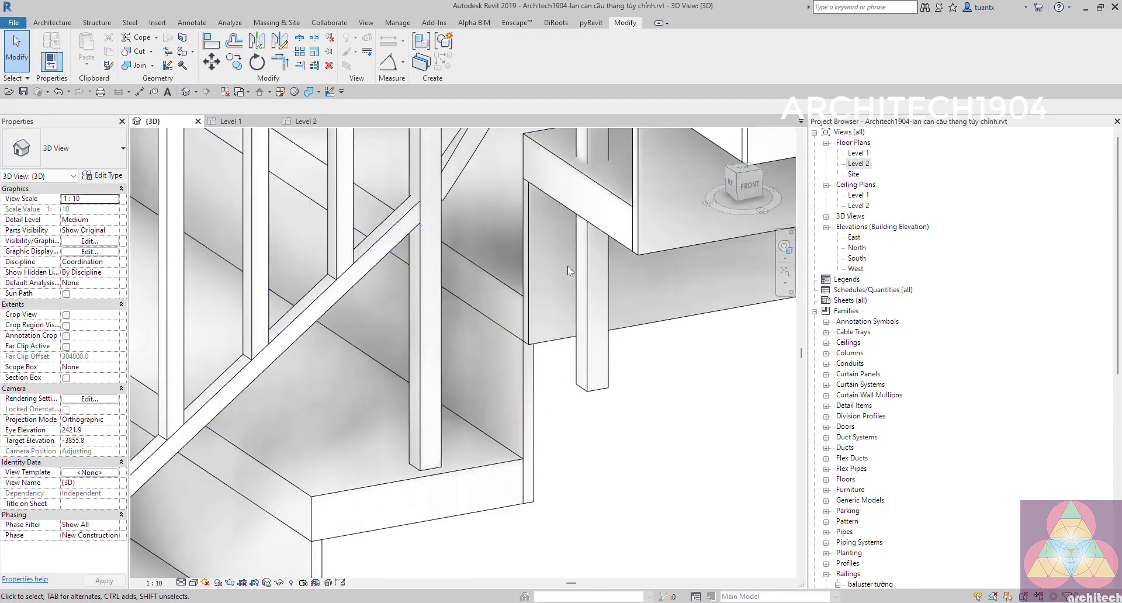
pyautogui.scroll(2, 567, 265)
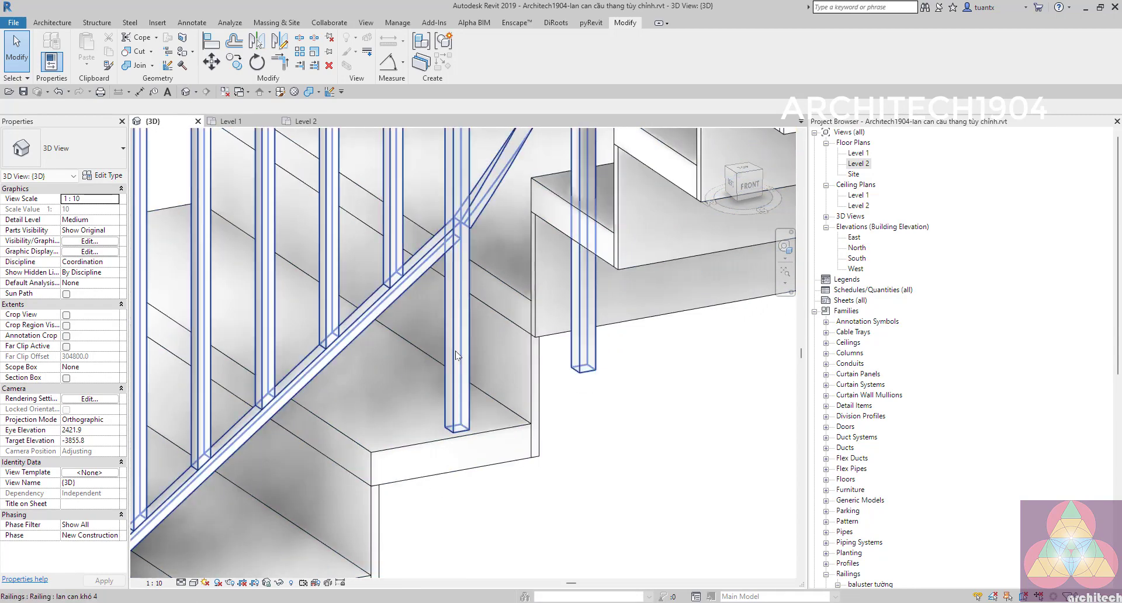
pyautogui.scroll(-3, 455, 351)
pyautogui.moveTo(462, 356)
pyautogui.keyDown('shift'); pyautogui.mouseDown(button='middle')
pyautogui.moveTo(576, 389)
pyautogui.moveTo(573, 377)
pyautogui.moveTo(468, 353)
pyautogui.mouseUp(button='middle'); pyautogui.keyUp('shift')
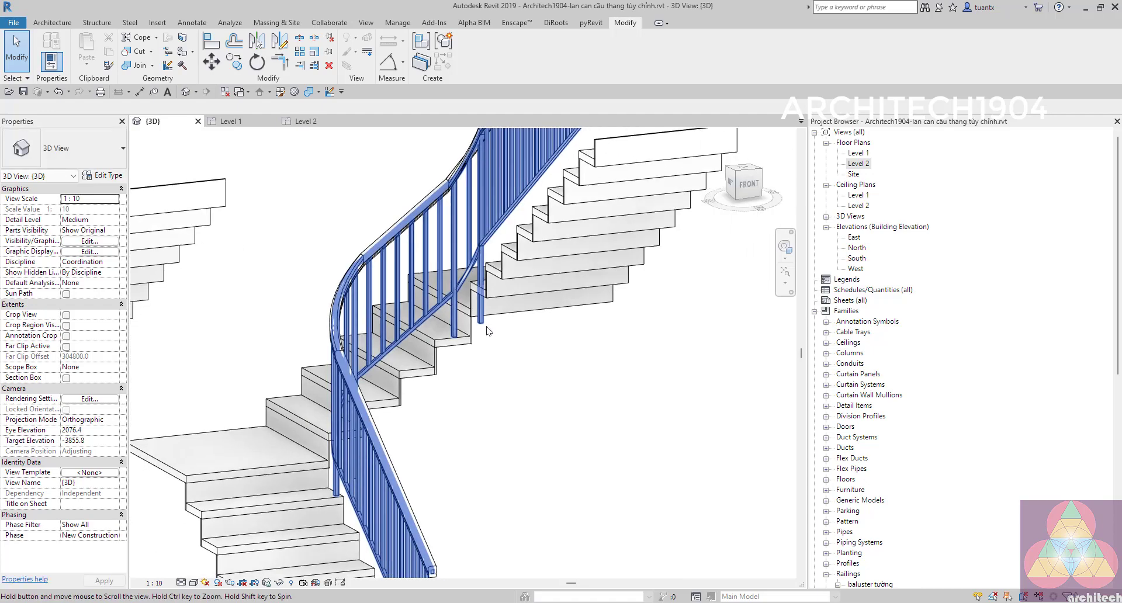
pyautogui.moveTo(558, 318)
pyautogui.keyDown('shift'); pyautogui.mouseDown(button='middle')
pyautogui.moveTo(570, 394)
pyautogui.moveTo(526, 401)
pyautogui.moveTo(374, 423)
pyautogui.moveTo(336, 354)
pyautogui.mouseUp(button='middle'); pyautogui.keyUp('shift')
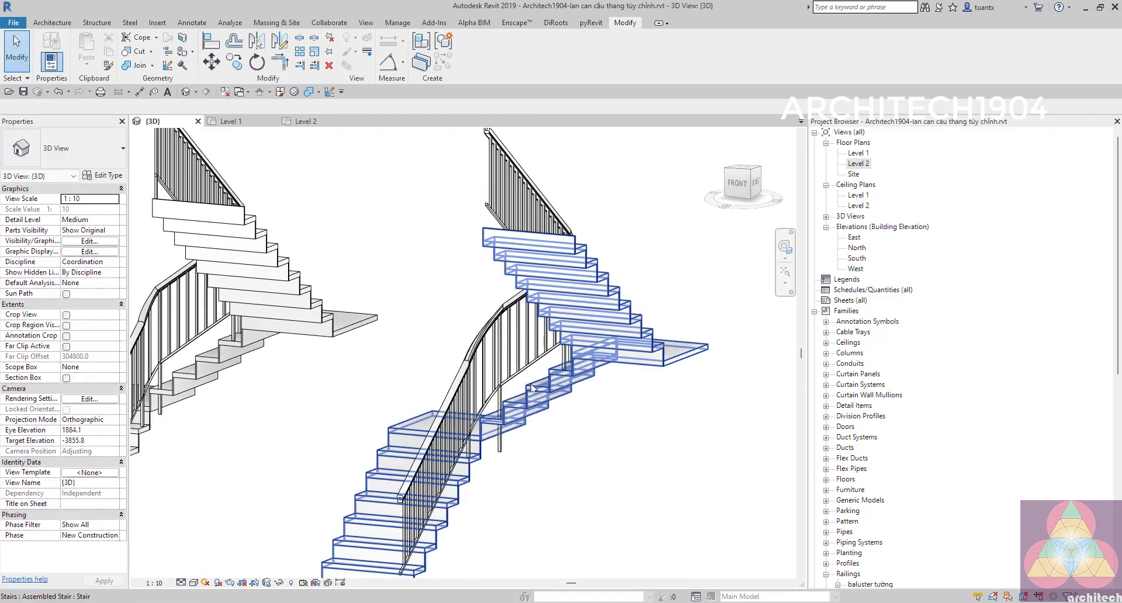
pyautogui.moveTo(593, 456)
pyautogui.keyDown('shift'); pyautogui.mouseDown(button='middle')
pyautogui.moveTo(463, 437)
pyautogui.moveTo(298, 450)
pyautogui.moveTo(363, 453)
pyautogui.moveTo(238, 483)
pyautogui.mouseUp(button='middle'); pyautogui.keyUp('shift')
pyautogui.scroll(3, 492, 334)
pyautogui.scroll(3, 493, 334)
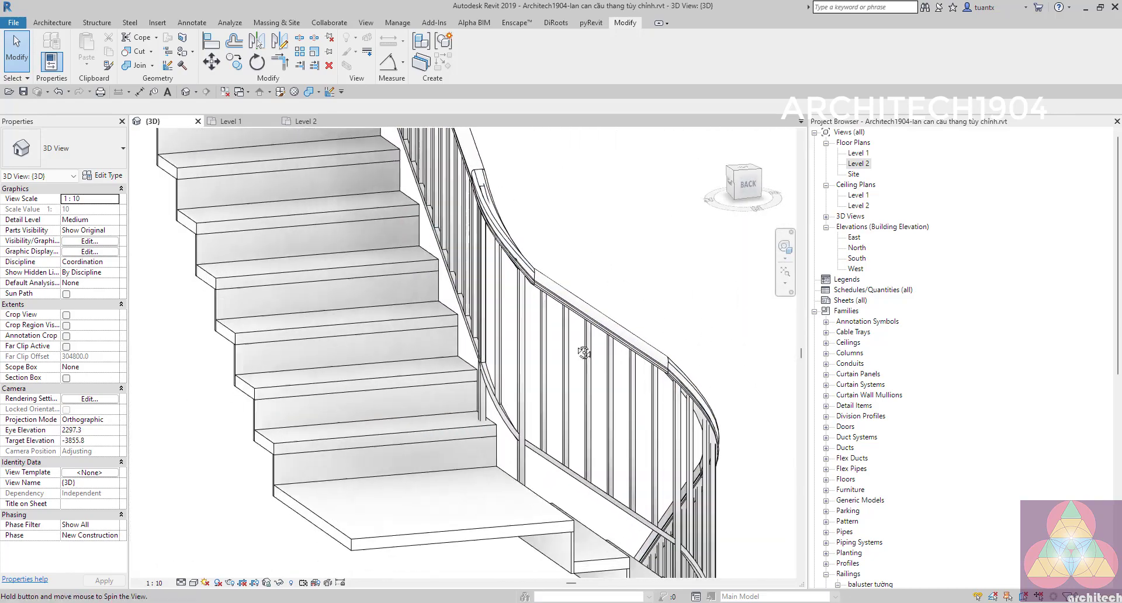
pyautogui.keyDown('shift'); pyautogui.moveTo(492, 334); pyautogui.dragTo(496, 309, button='middle'); pyautogui.keyUp('shift')
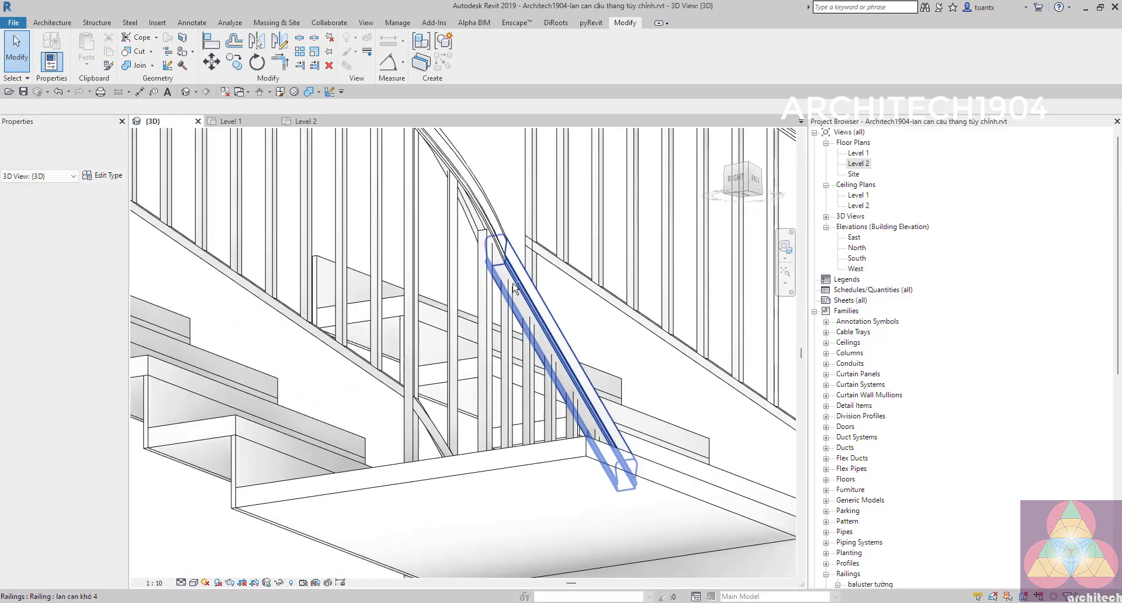
pyautogui.scroll(3, 497, 310)
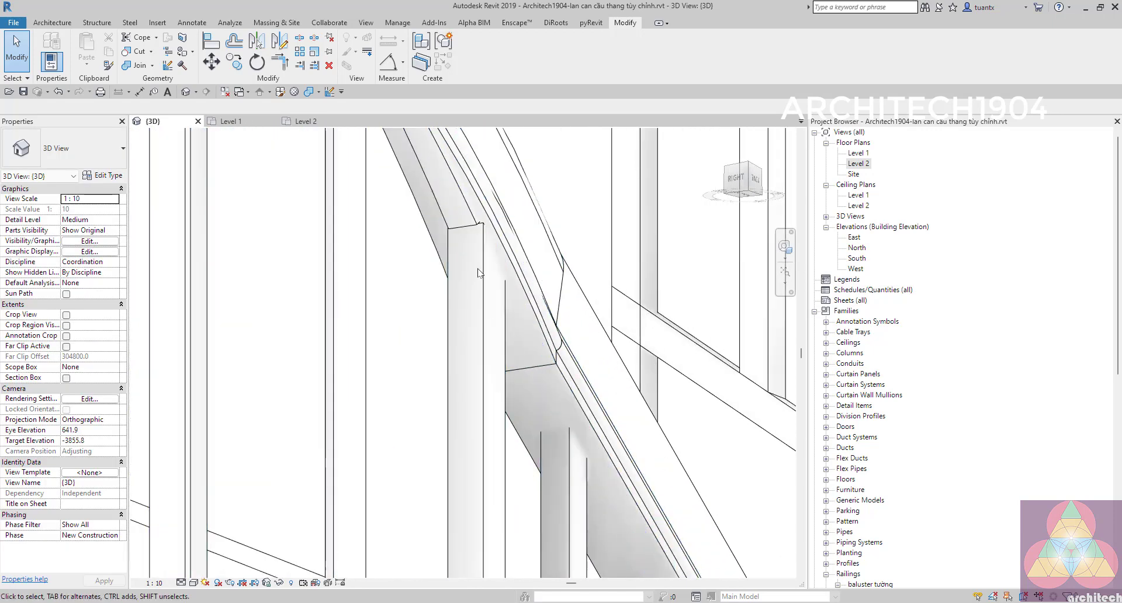
pyautogui.scroll(-3, 478, 273)
pyautogui.moveTo(478, 273)
pyautogui.keyDown('shift'); pyautogui.mouseDown(button='middle')
pyautogui.moveTo(374, 416)
pyautogui.moveTo(513, 315)
pyautogui.moveTo(375, 454)
pyautogui.moveTo(622, 290)
pyautogui.moveTo(504, 405)
pyautogui.moveTo(393, 423)
pyautogui.moveTo(388, 400)
pyautogui.moveTo(511, 371)
pyautogui.moveTo(478, 328)
pyautogui.moveTo(409, 301)
pyautogui.mouseUp(button='middle'); pyautogui.keyUp('shift')
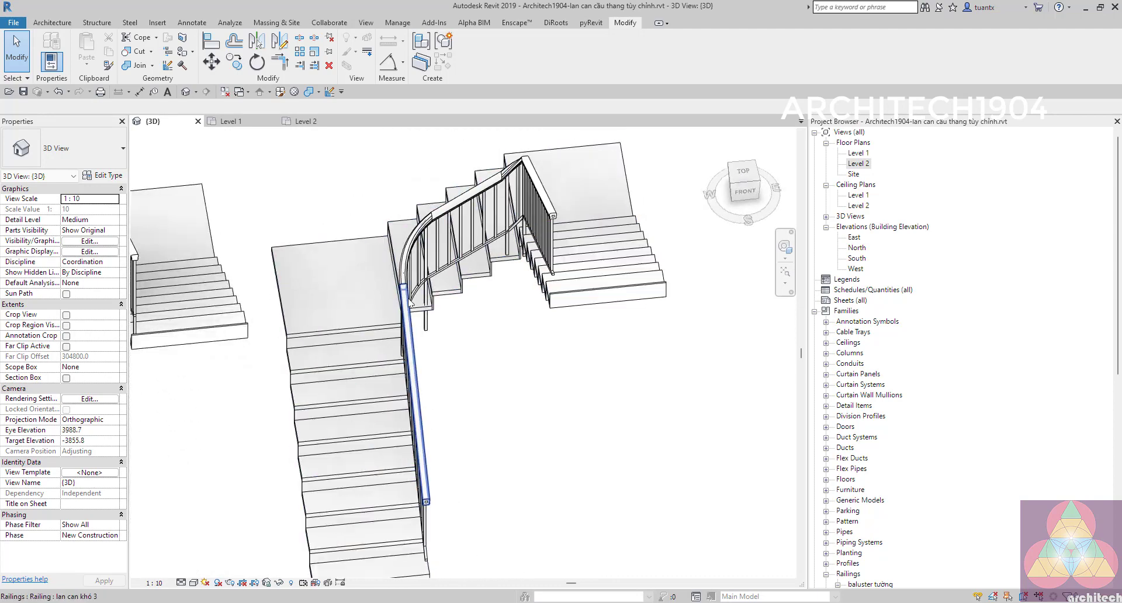
pyautogui.scroll(-5, 409, 301)
pyautogui.moveTo(464, 350)
pyautogui.keyDown('shift'); pyautogui.mouseDown(button='middle')
pyautogui.moveTo(520, 357)
pyautogui.moveTo(530, 238)
pyautogui.mouseUp(button='middle'); pyautogui.keyUp('shift')
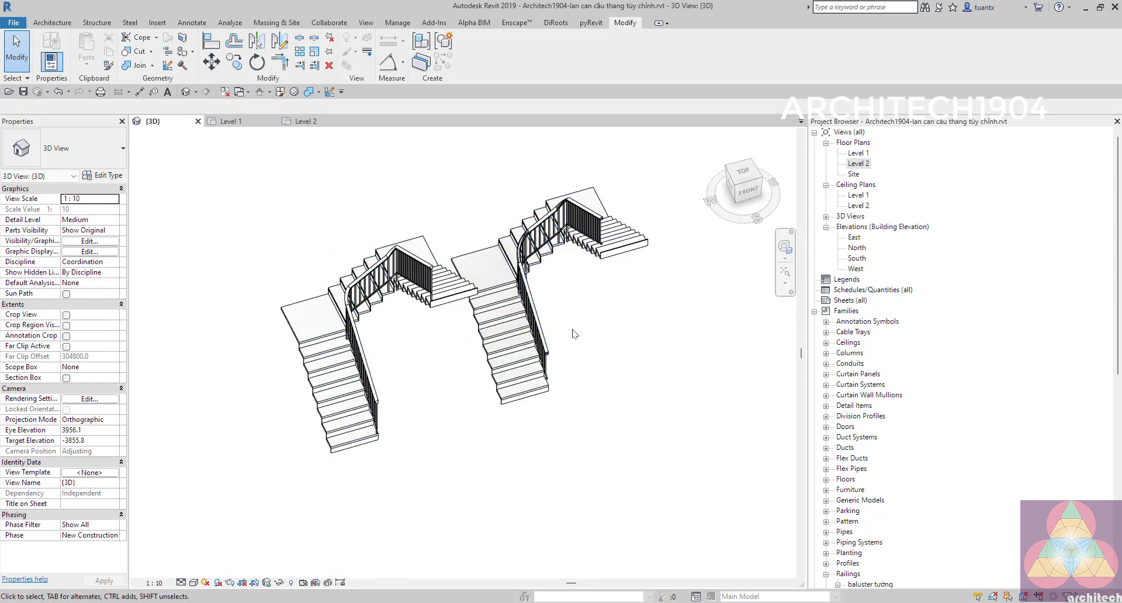
pyautogui.scroll(4, 379, 295)
pyautogui.scroll(-3, 410, 298)
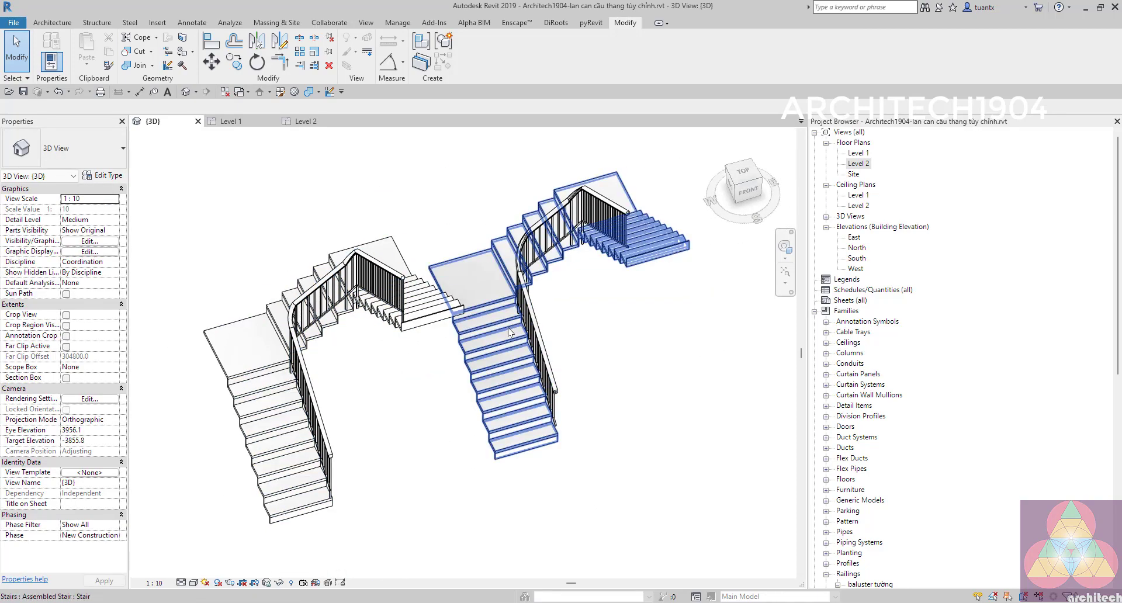
pyautogui.scroll(4, 569, 239)
pyautogui.scroll(3, 496, 339)
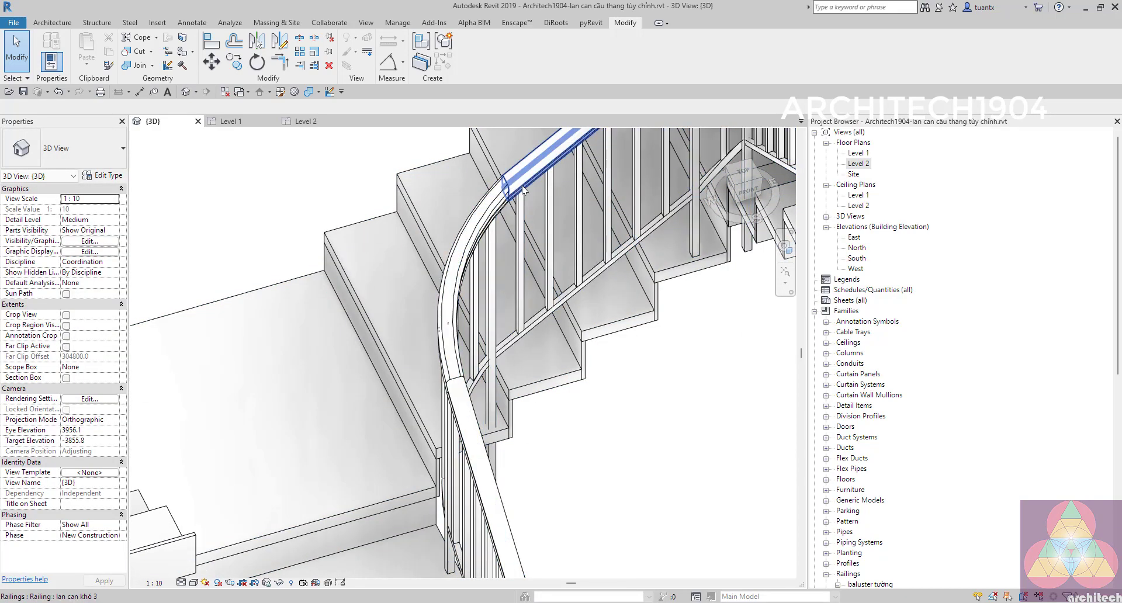
pyautogui.scroll(-2, 544, 219)
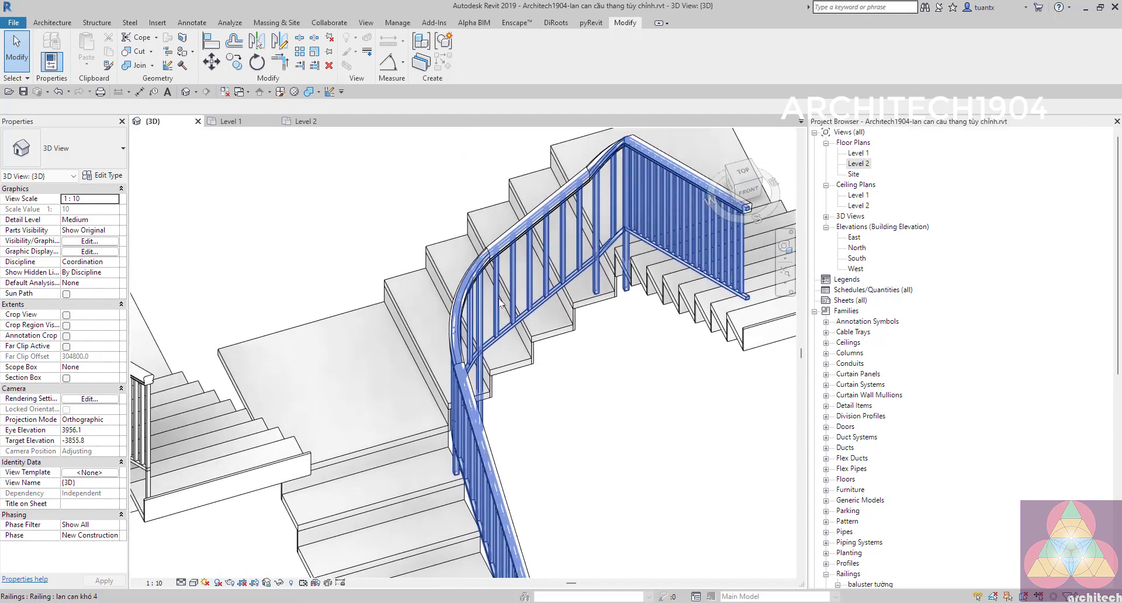
pyautogui.scroll(-2, 533, 349)
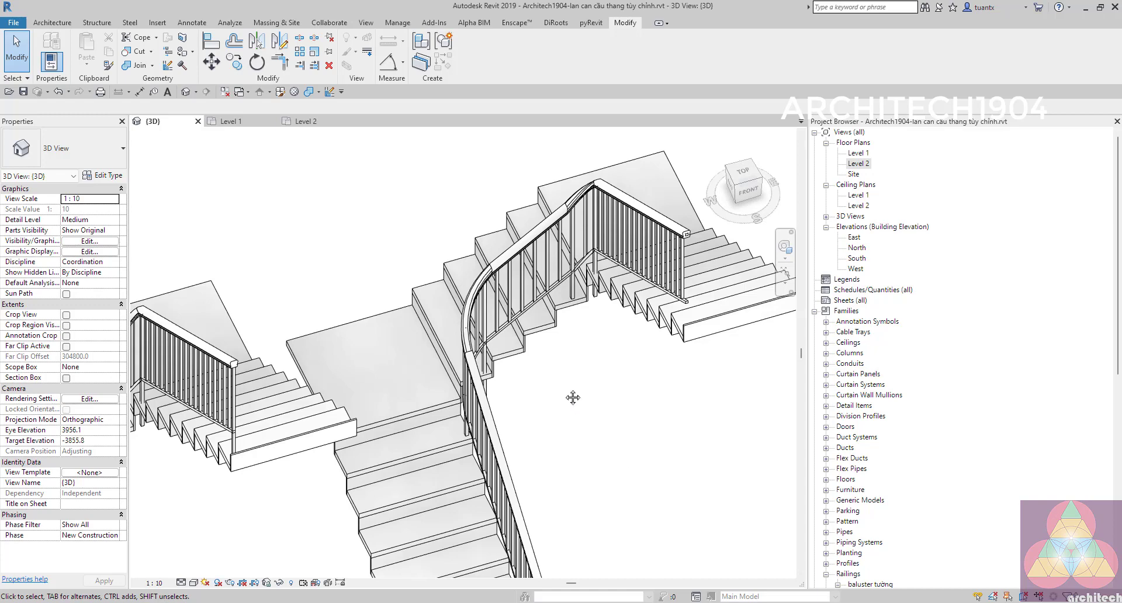
pyautogui.moveTo(570, 396)
pyautogui.mouseDown(button='middle')
pyautogui.moveTo(672, 399)
pyautogui.moveTo(707, 386)
pyautogui.moveTo(665, 345)
pyautogui.moveTo(644, 343)
pyautogui.moveTo(629, 377)
pyautogui.mouseUp(button='middle')
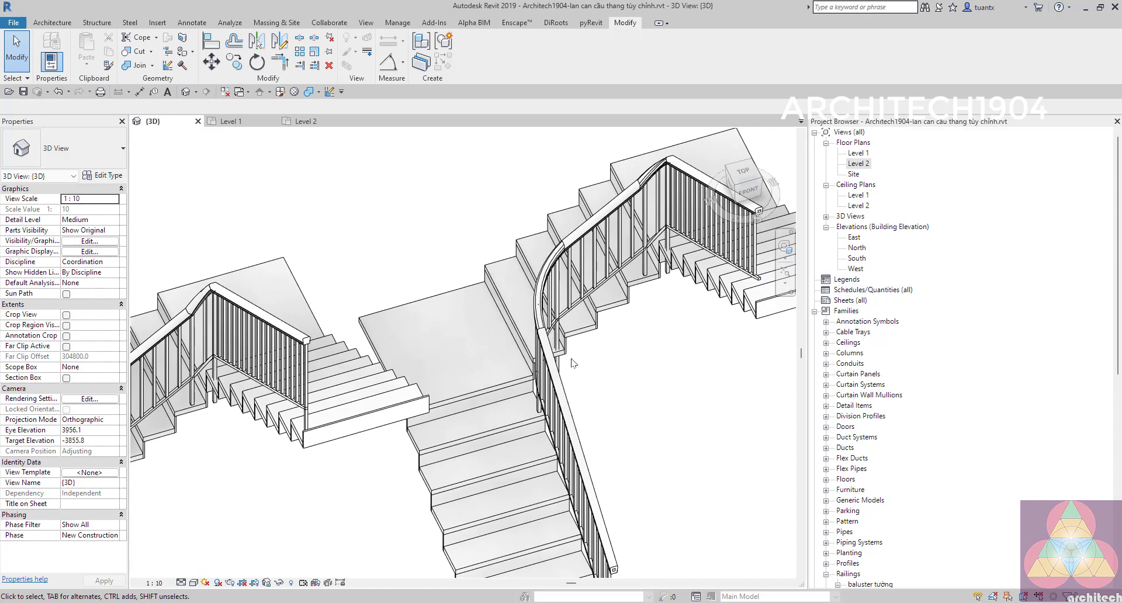
pyautogui.scroll(3, 468, 274)
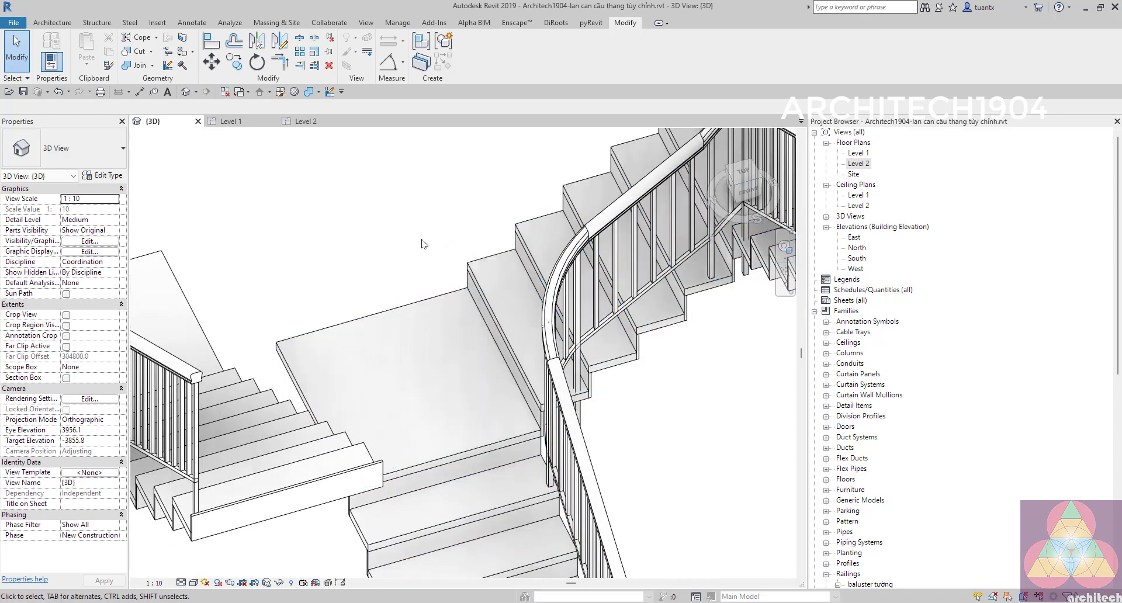